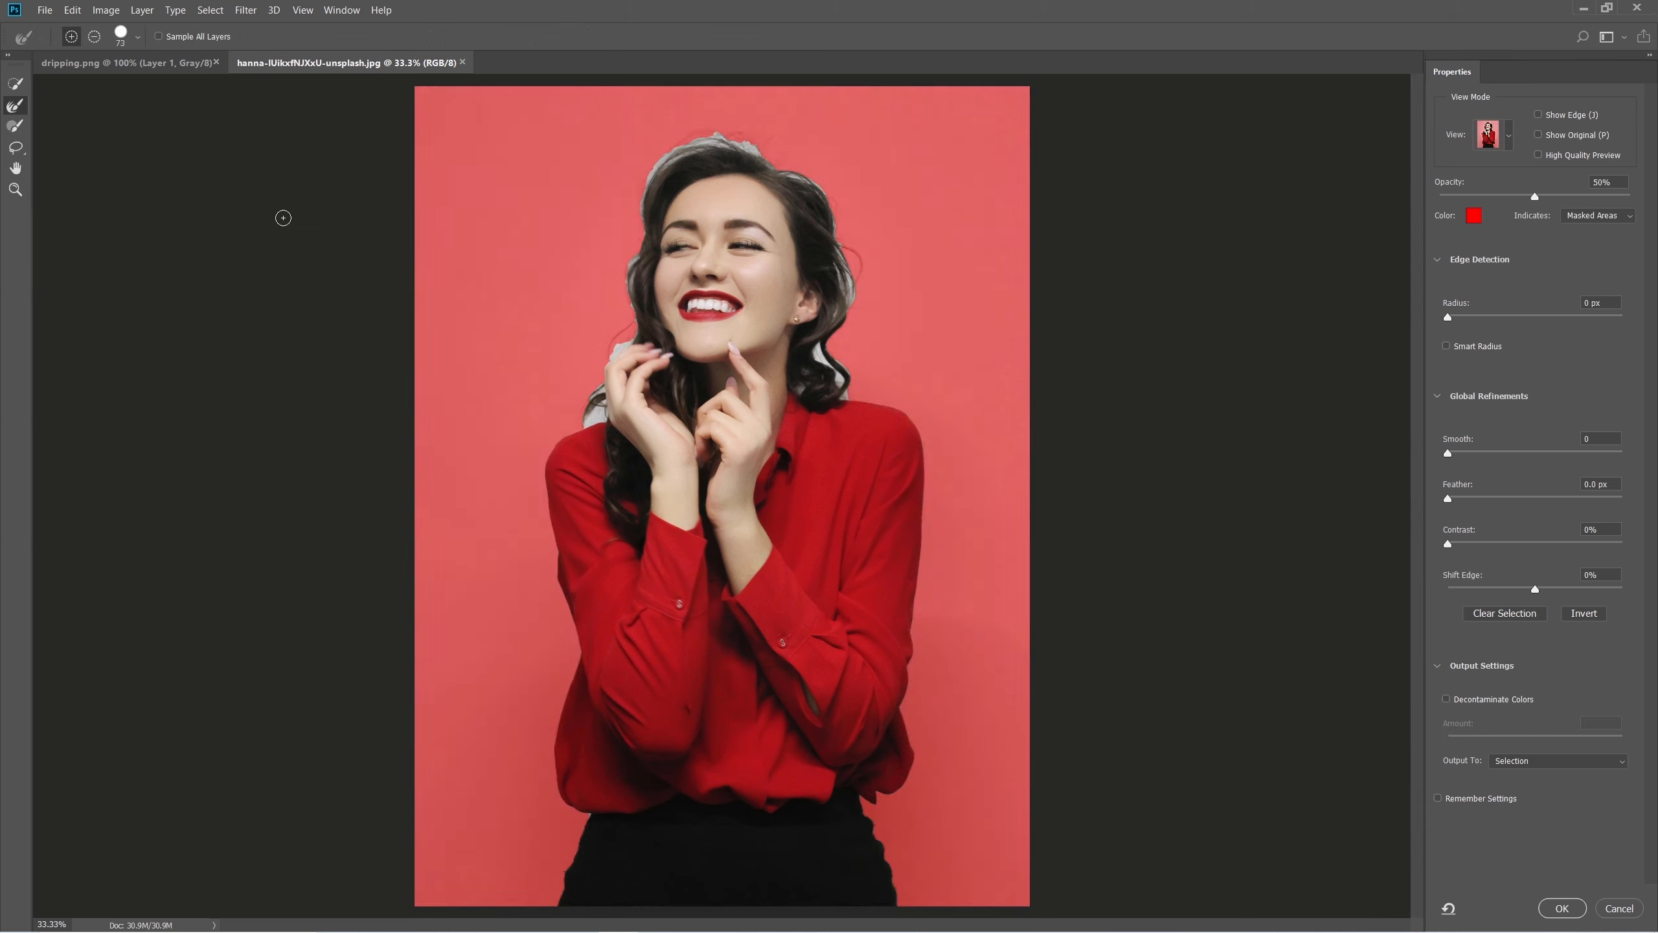
Refine the selection edges around the woman's hair on both sides and on top with the Refine Edge Brush.
right_click(750, 145, "alt")
mouse_move(751, 144)
left_mouse_down()
mouse_move(710, 134)
mouse_move(755, 141)
mouse_move(651, 166)
left_mouse_up()
mouse_move(618, 285)
left_mouse_down()
mouse_move(584, 375)
mouse_move(591, 411)
left_mouse_up()
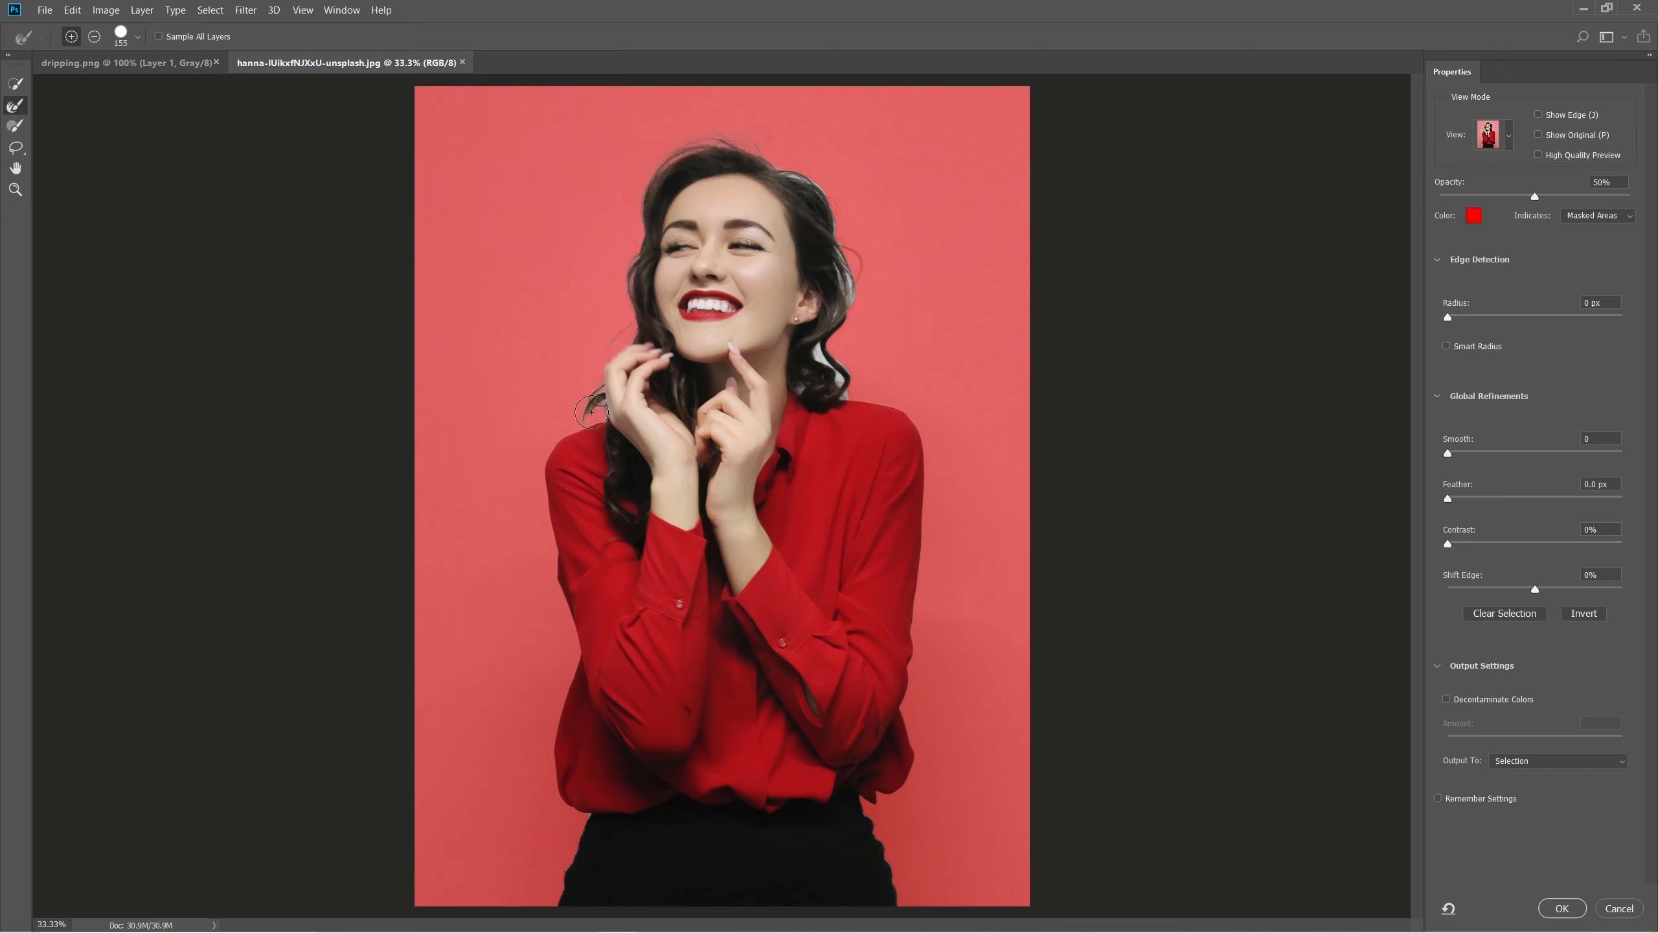
right_click(587, 417, "alt")
scroll(866, 391, "up", 3)
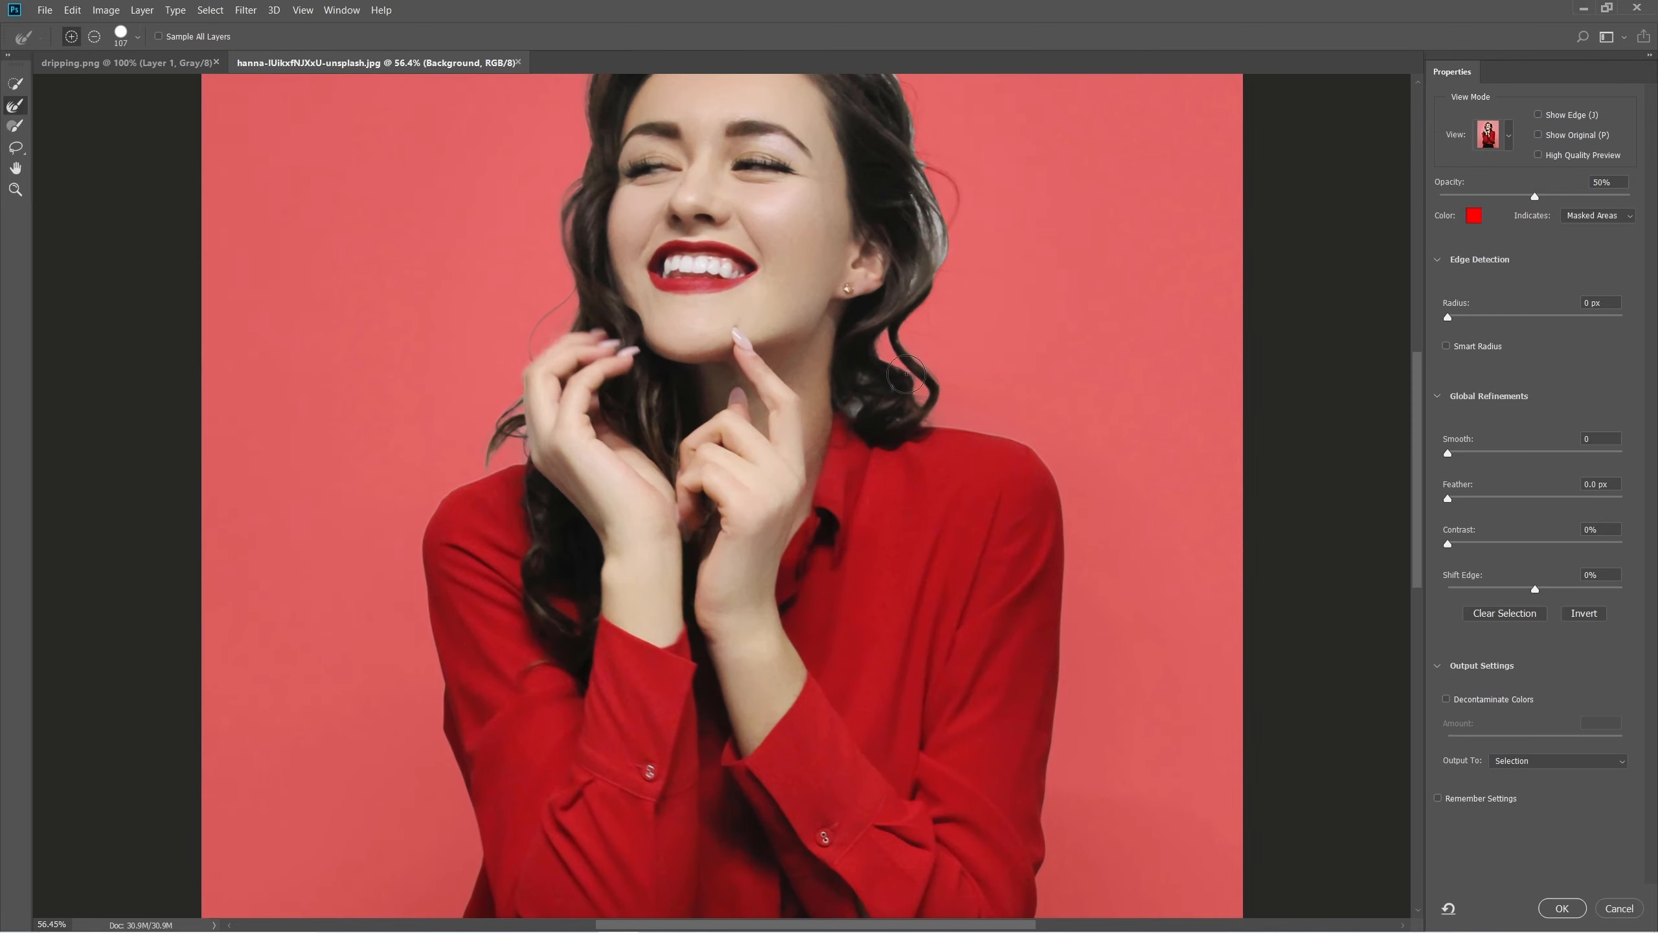
scroll(863, 403, "up", 3)
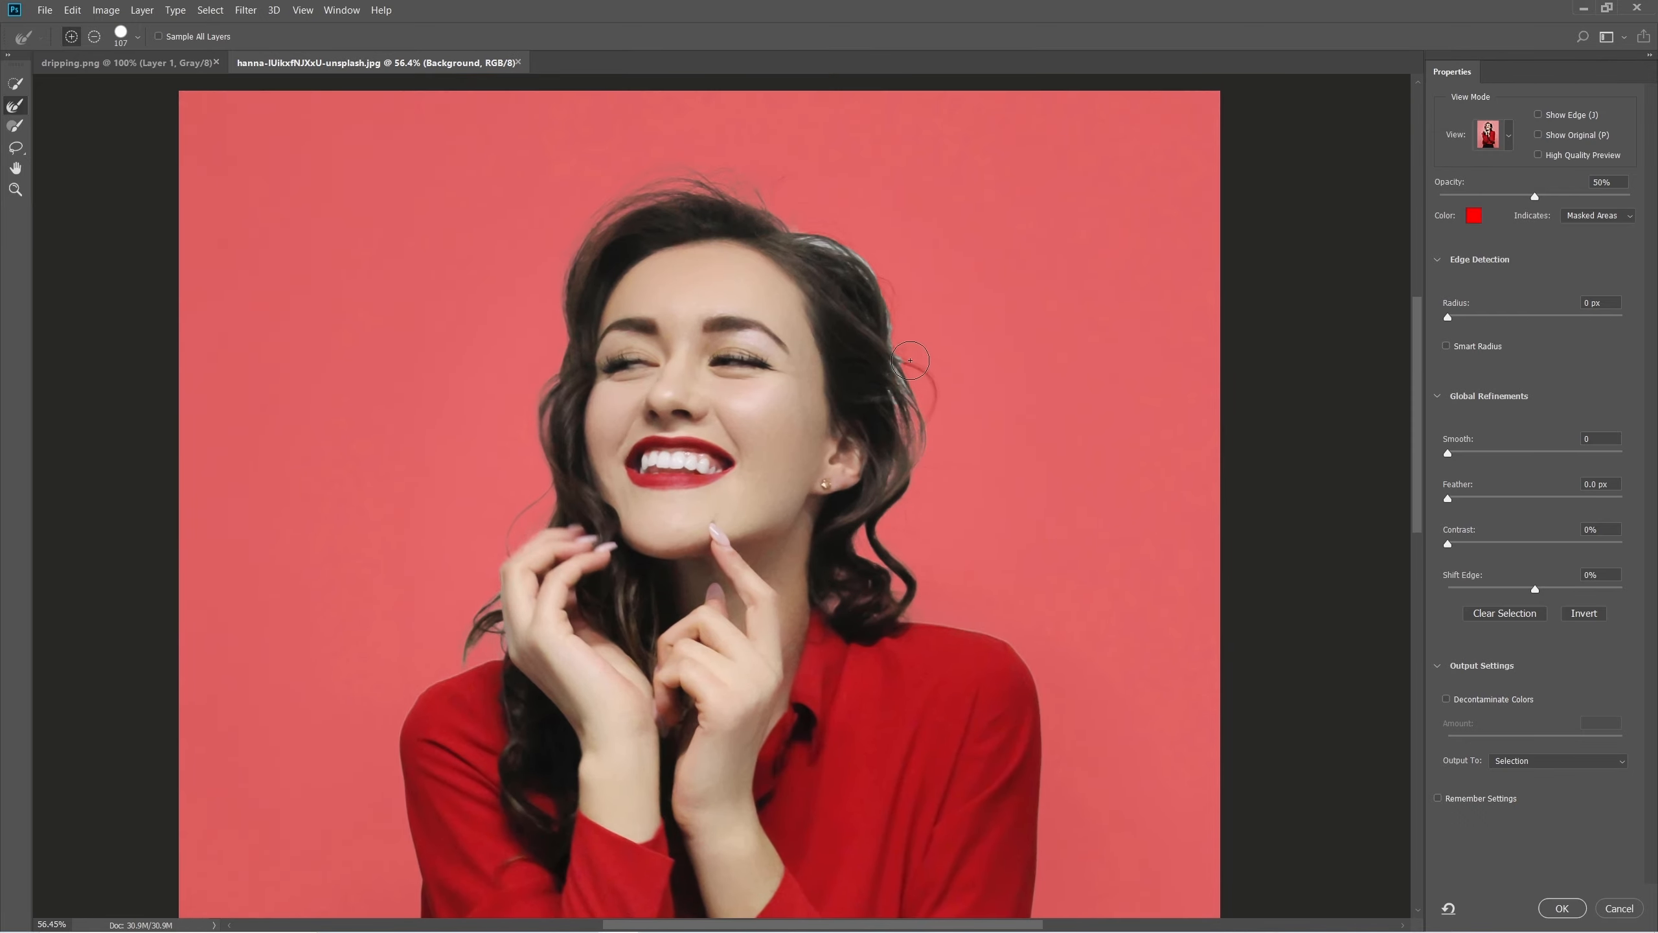
mouse_move(924, 380)
left_mouse_down()
mouse_move(882, 283)
mouse_move(734, 192)
left_mouse_up()
Output the selection with colors decontaminated at about 64% to a new layer with layer mask, and copy that layer.
left_click(1469, 700)
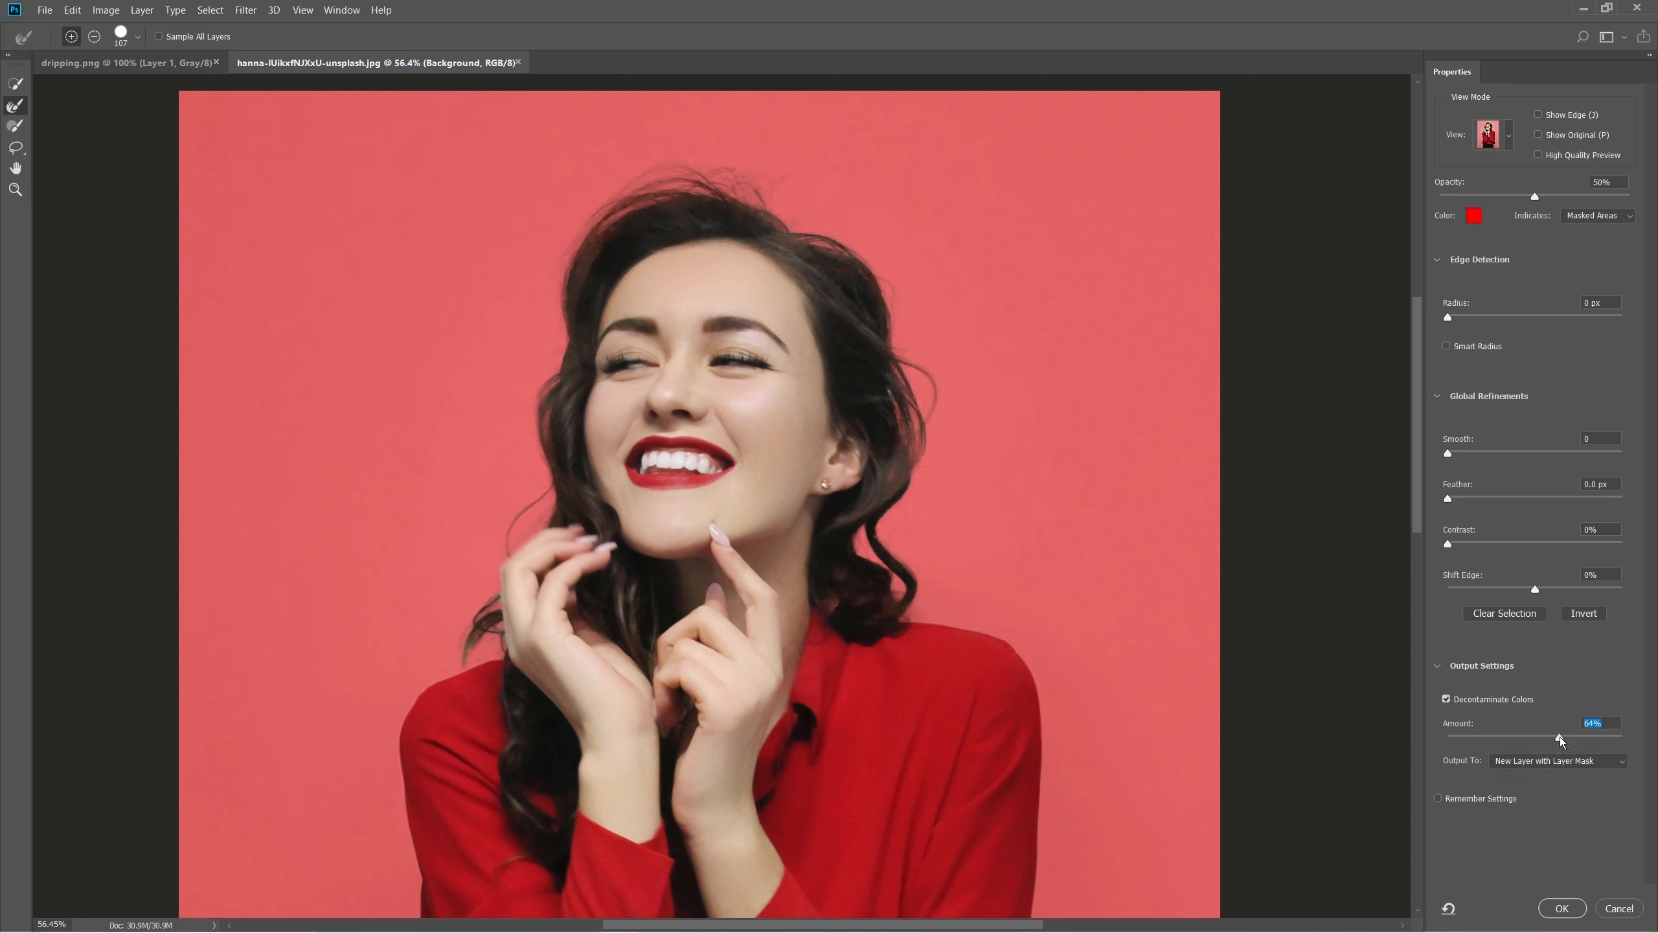
left_click(1575, 910)
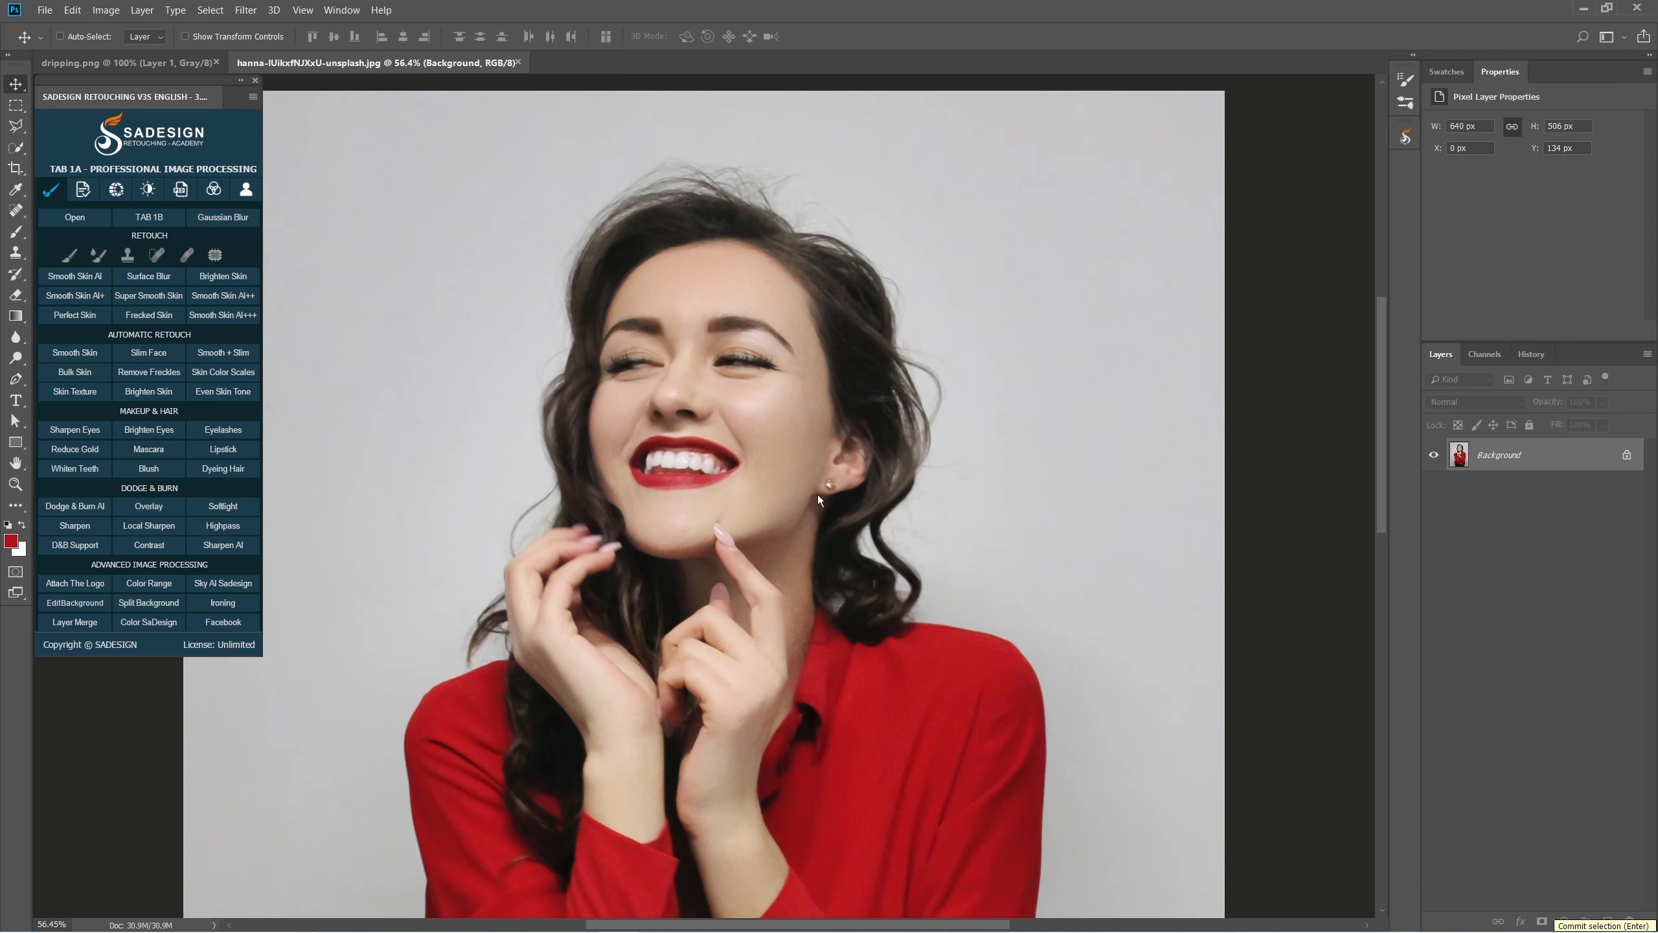
left_click(1466, 462)
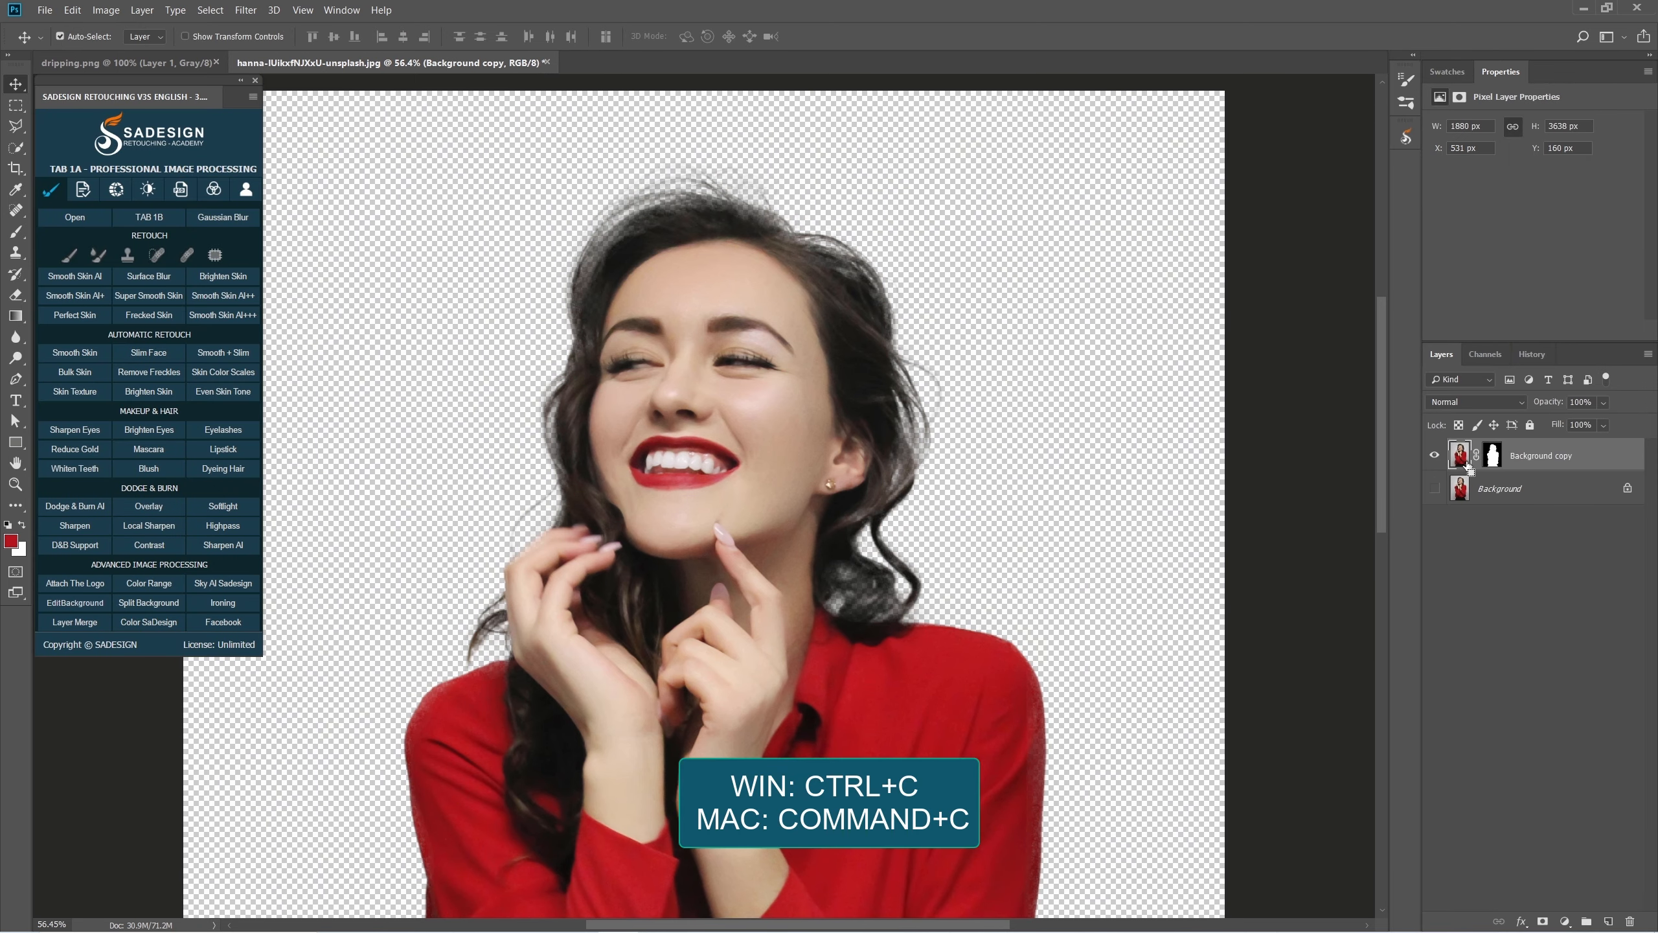
key("ctrl+c")
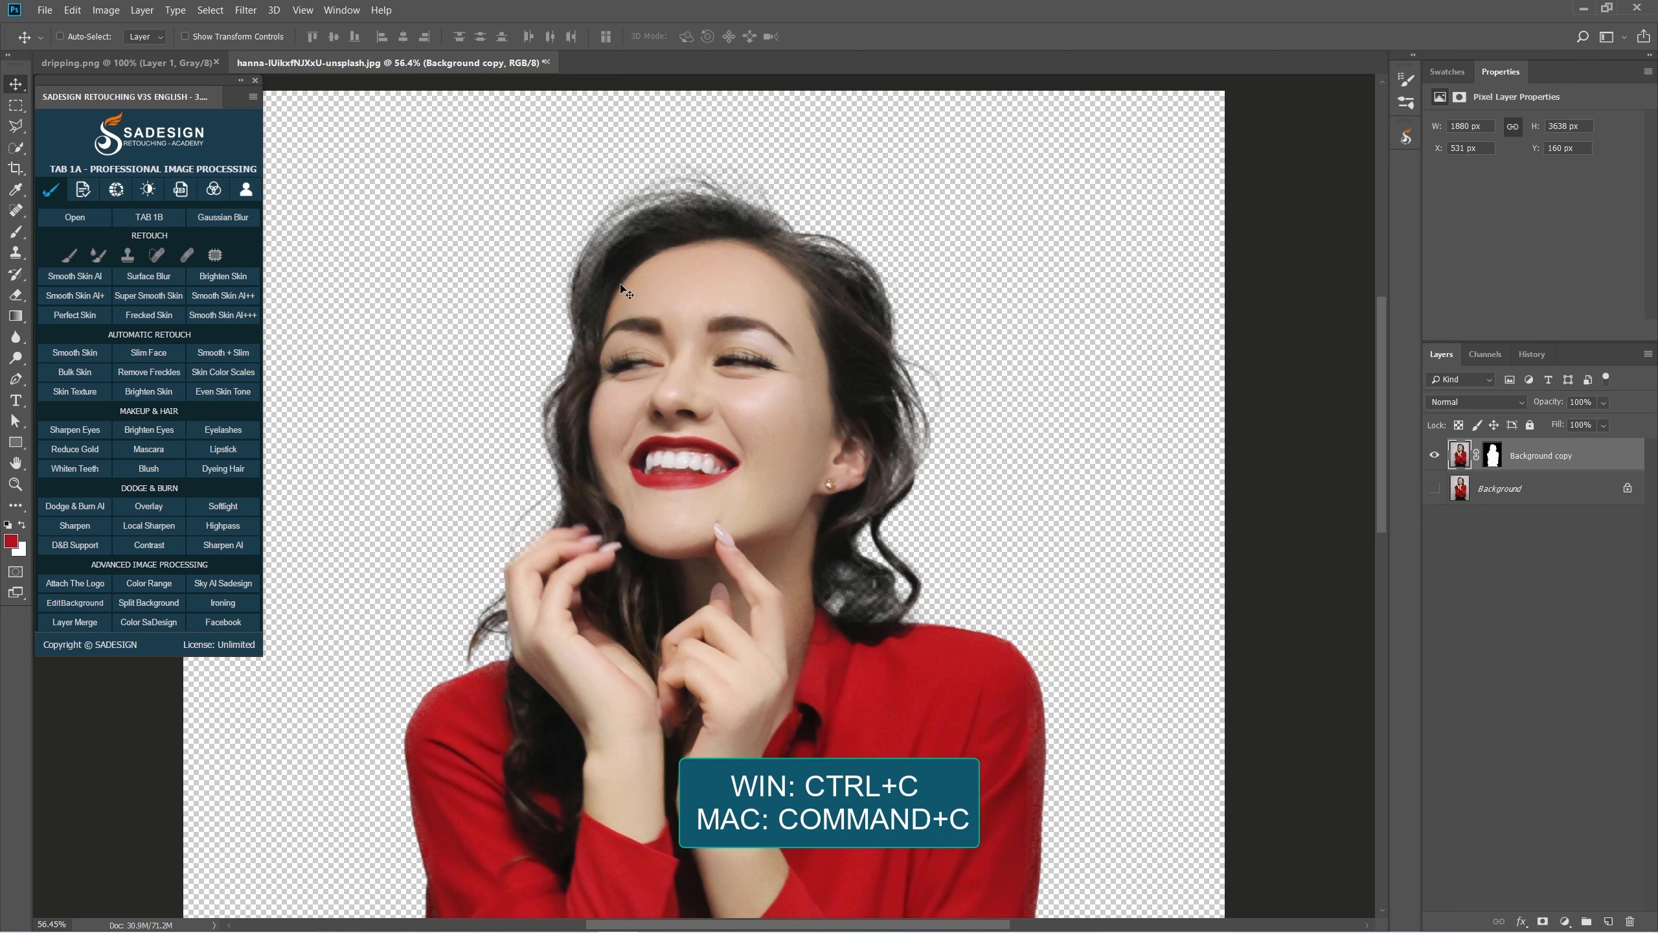
Create a new 5000 x 5000 pixel document at 72 pixels/inch in RGB Color with white background contents.
left_click(44, 10)
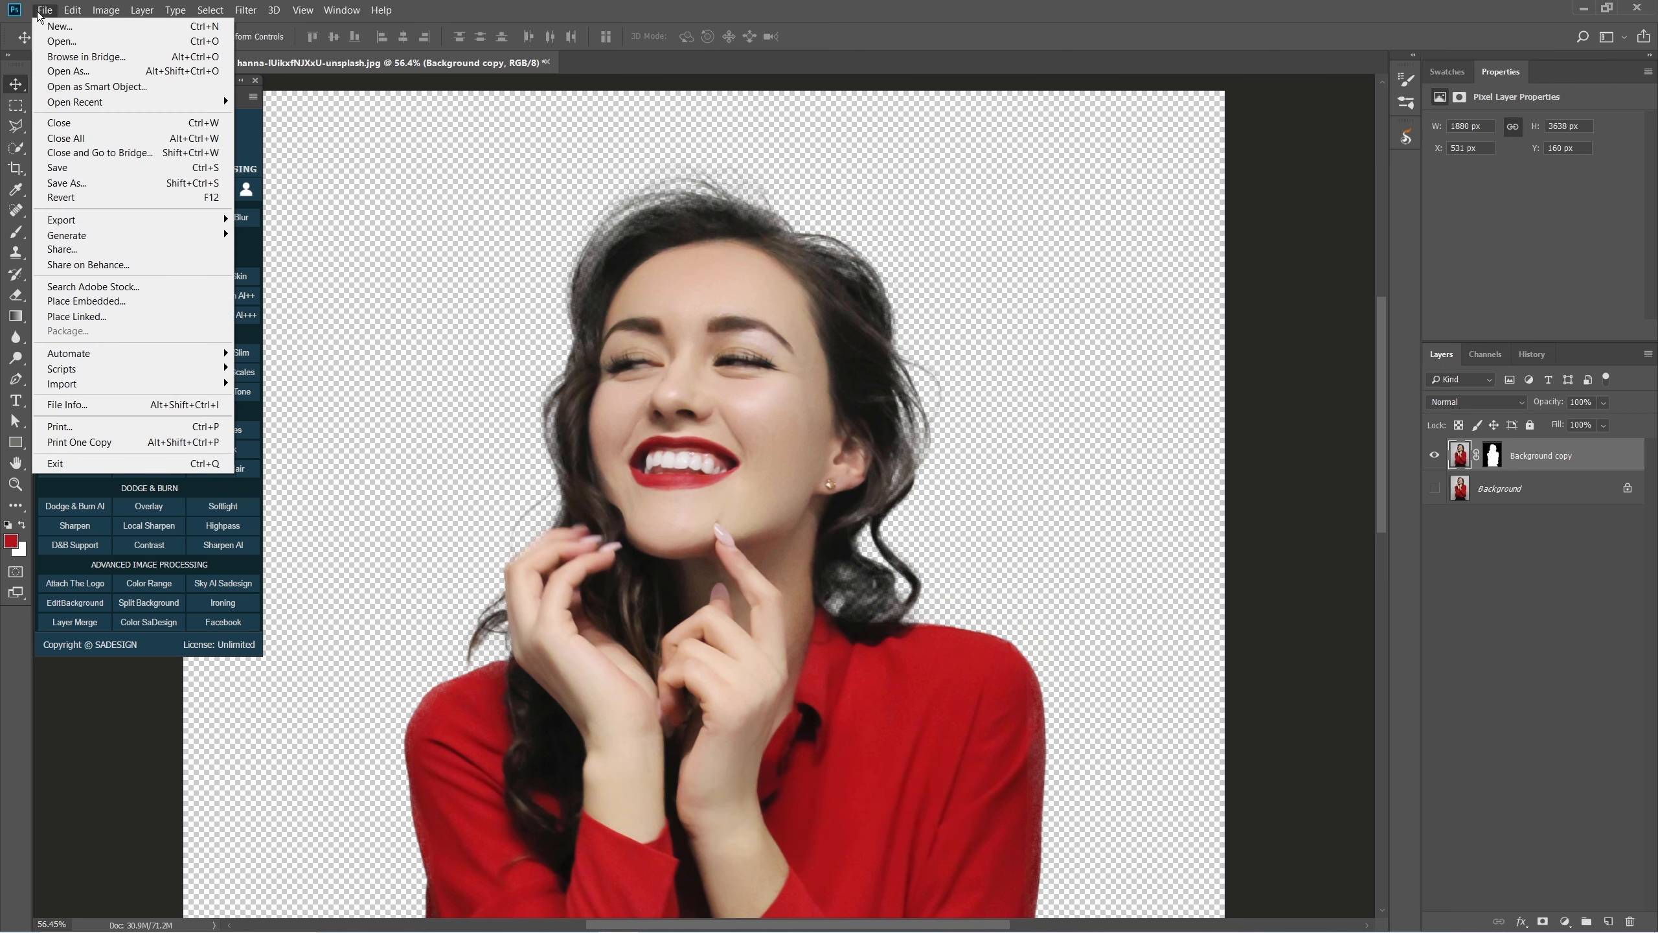
left_click(109, 27)
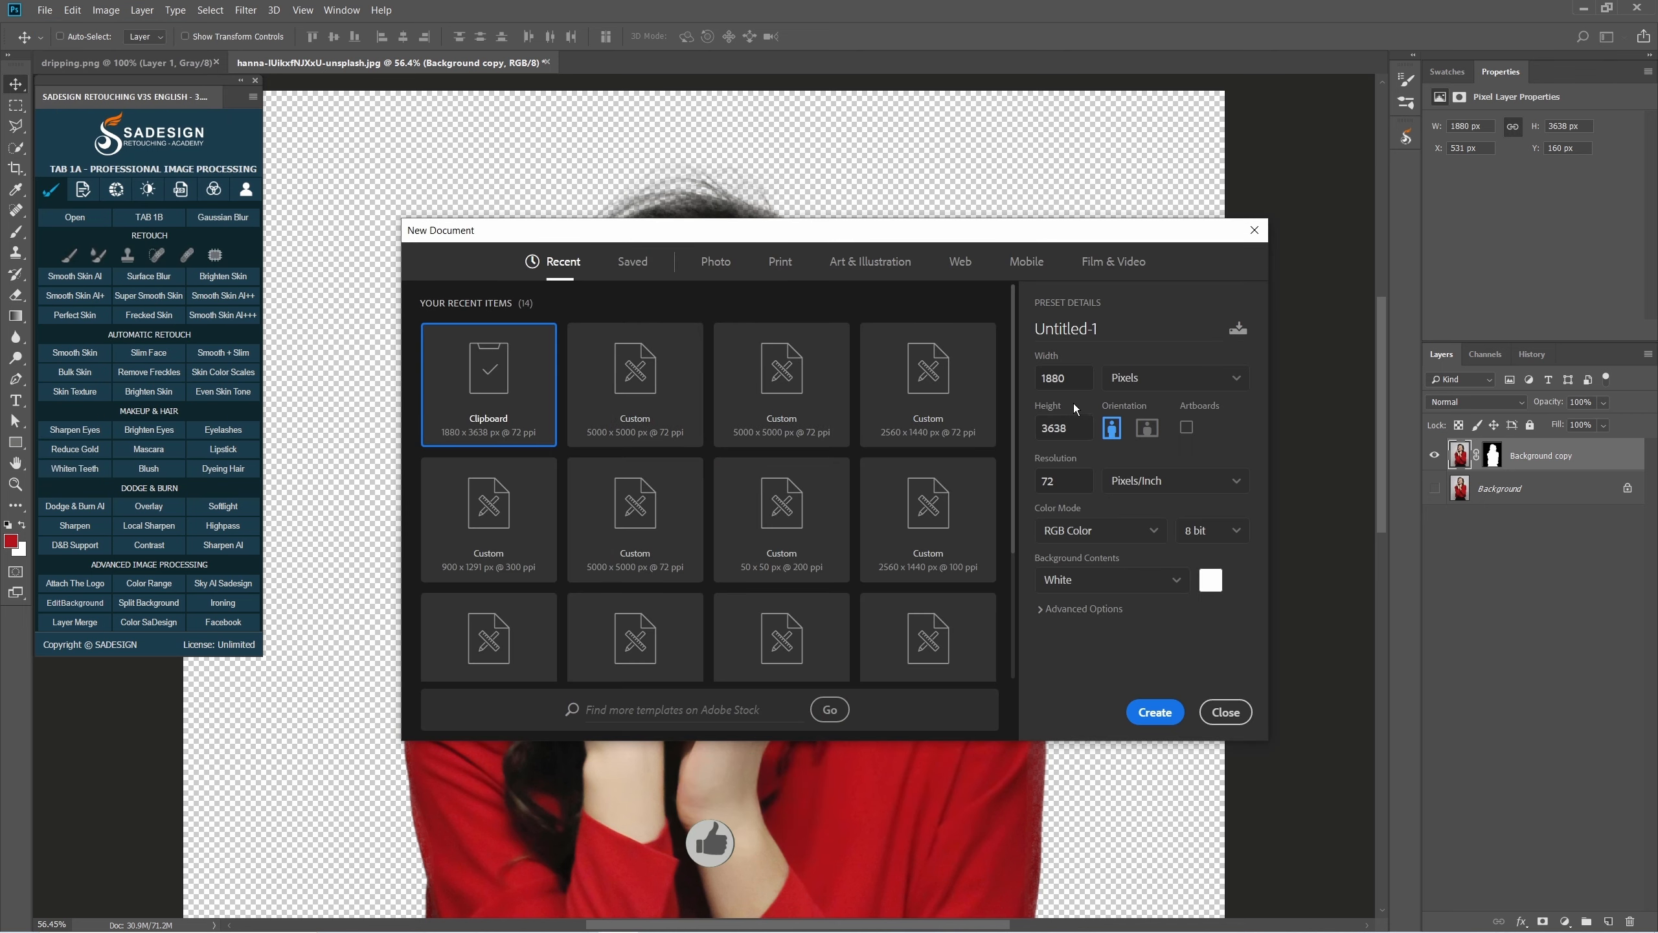
left_click(617, 342)
left_click(1081, 382)
double_click(1067, 480)
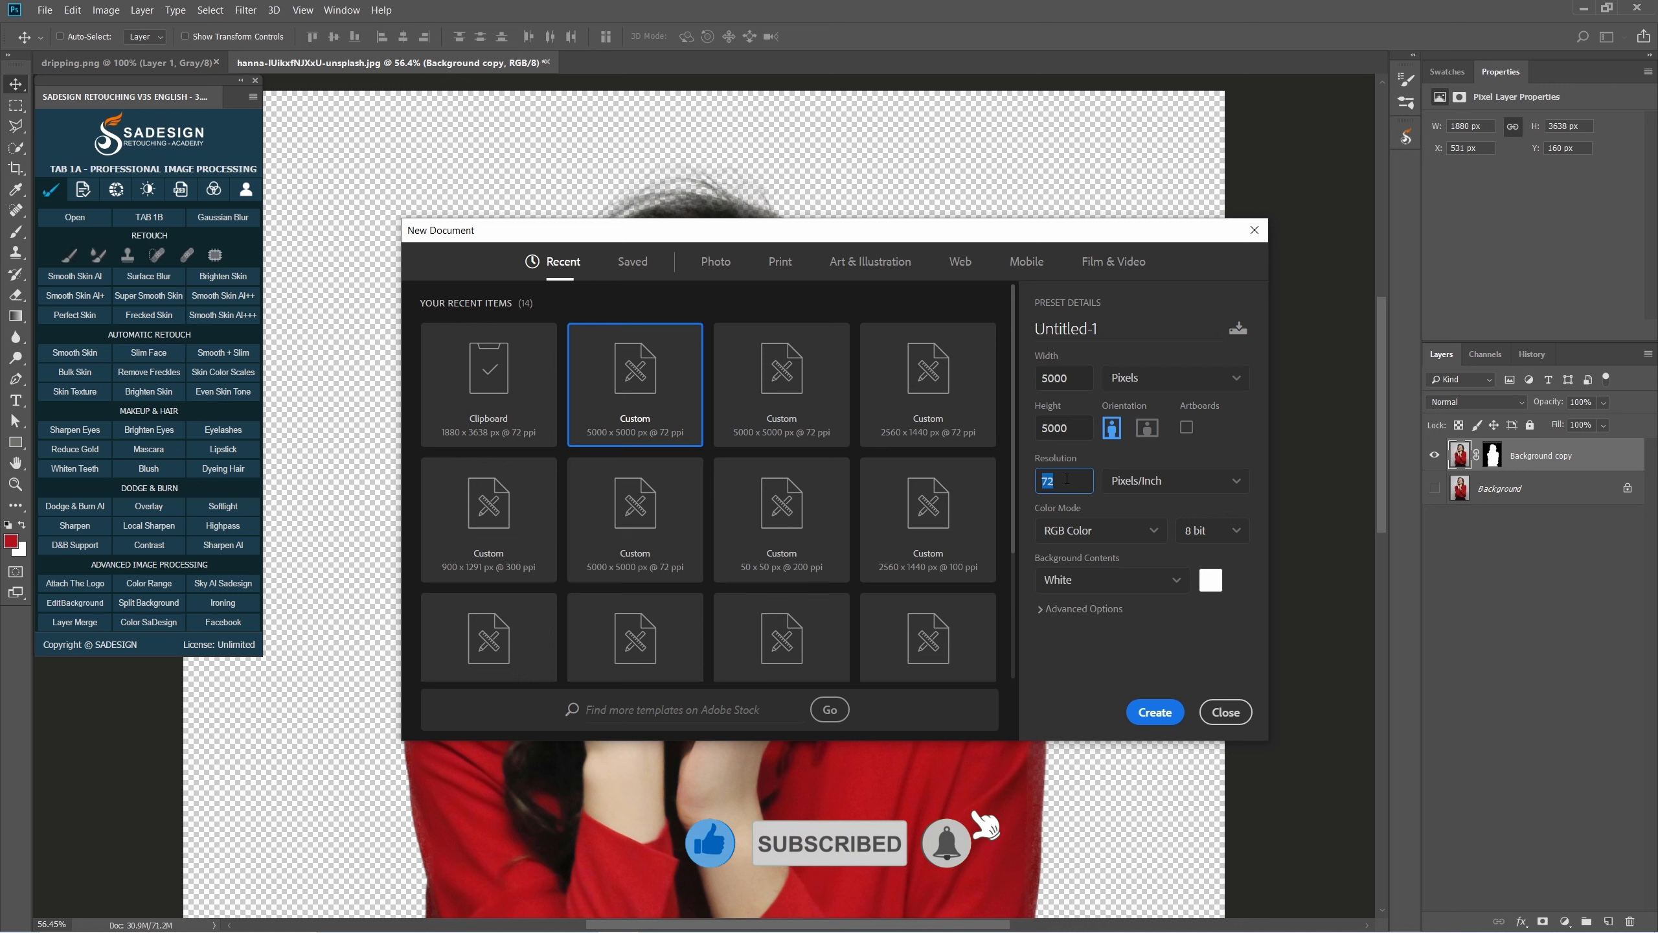
left_click(1107, 579)
left_click(1092, 613)
left_click(1100, 530)
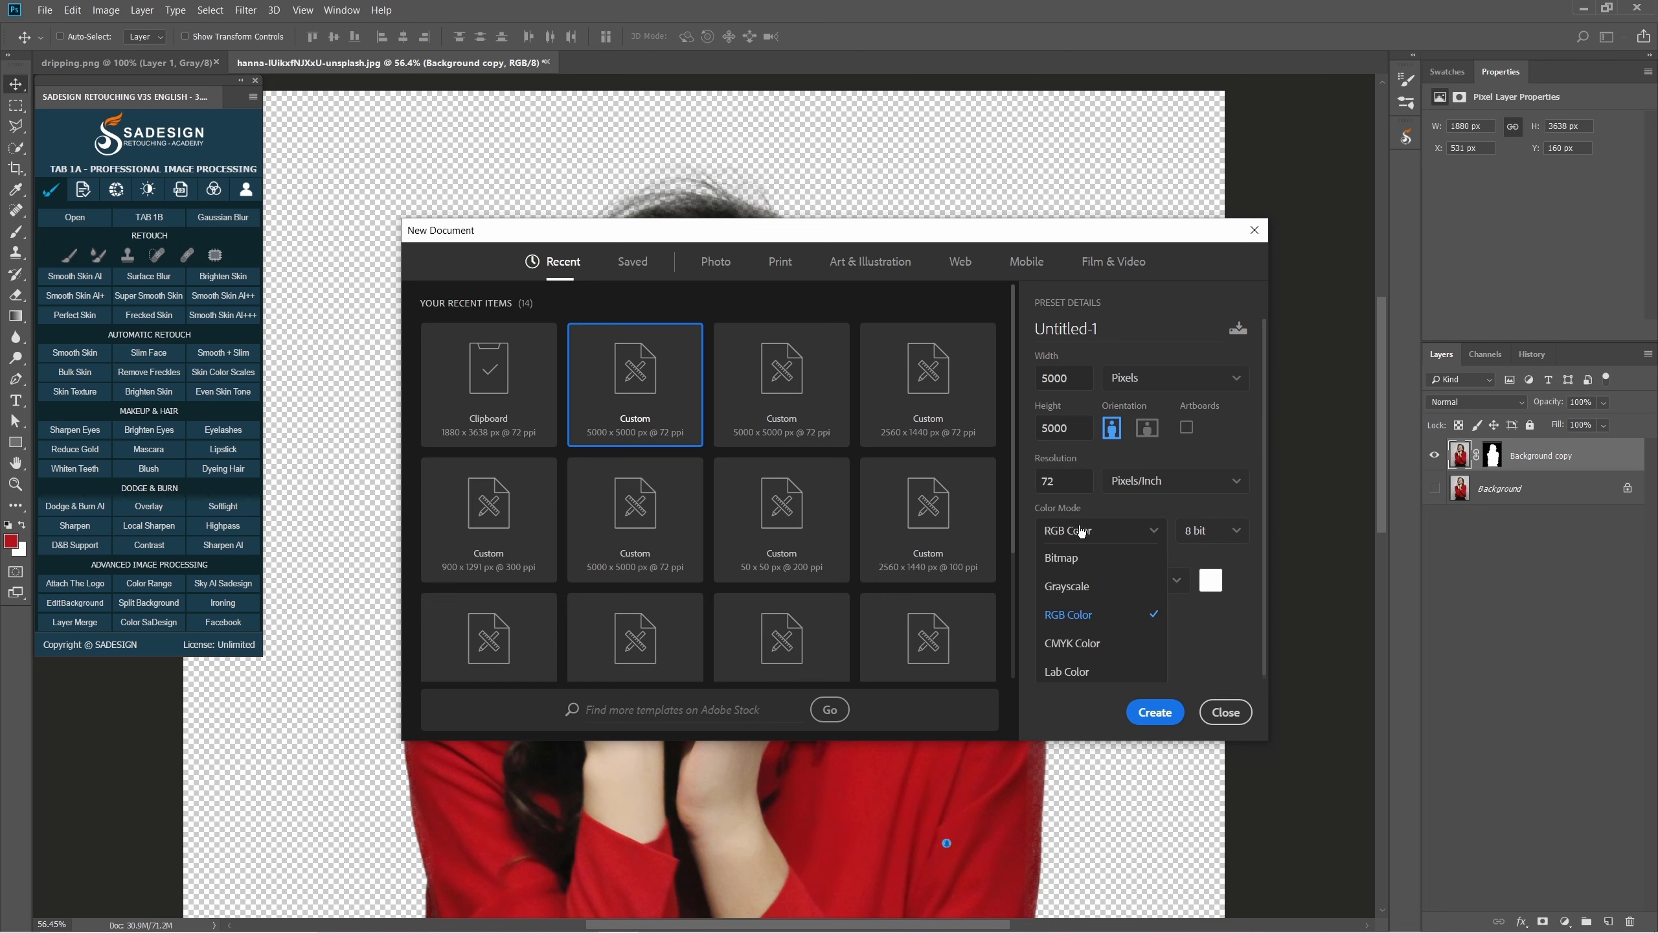
left_click(1088, 612)
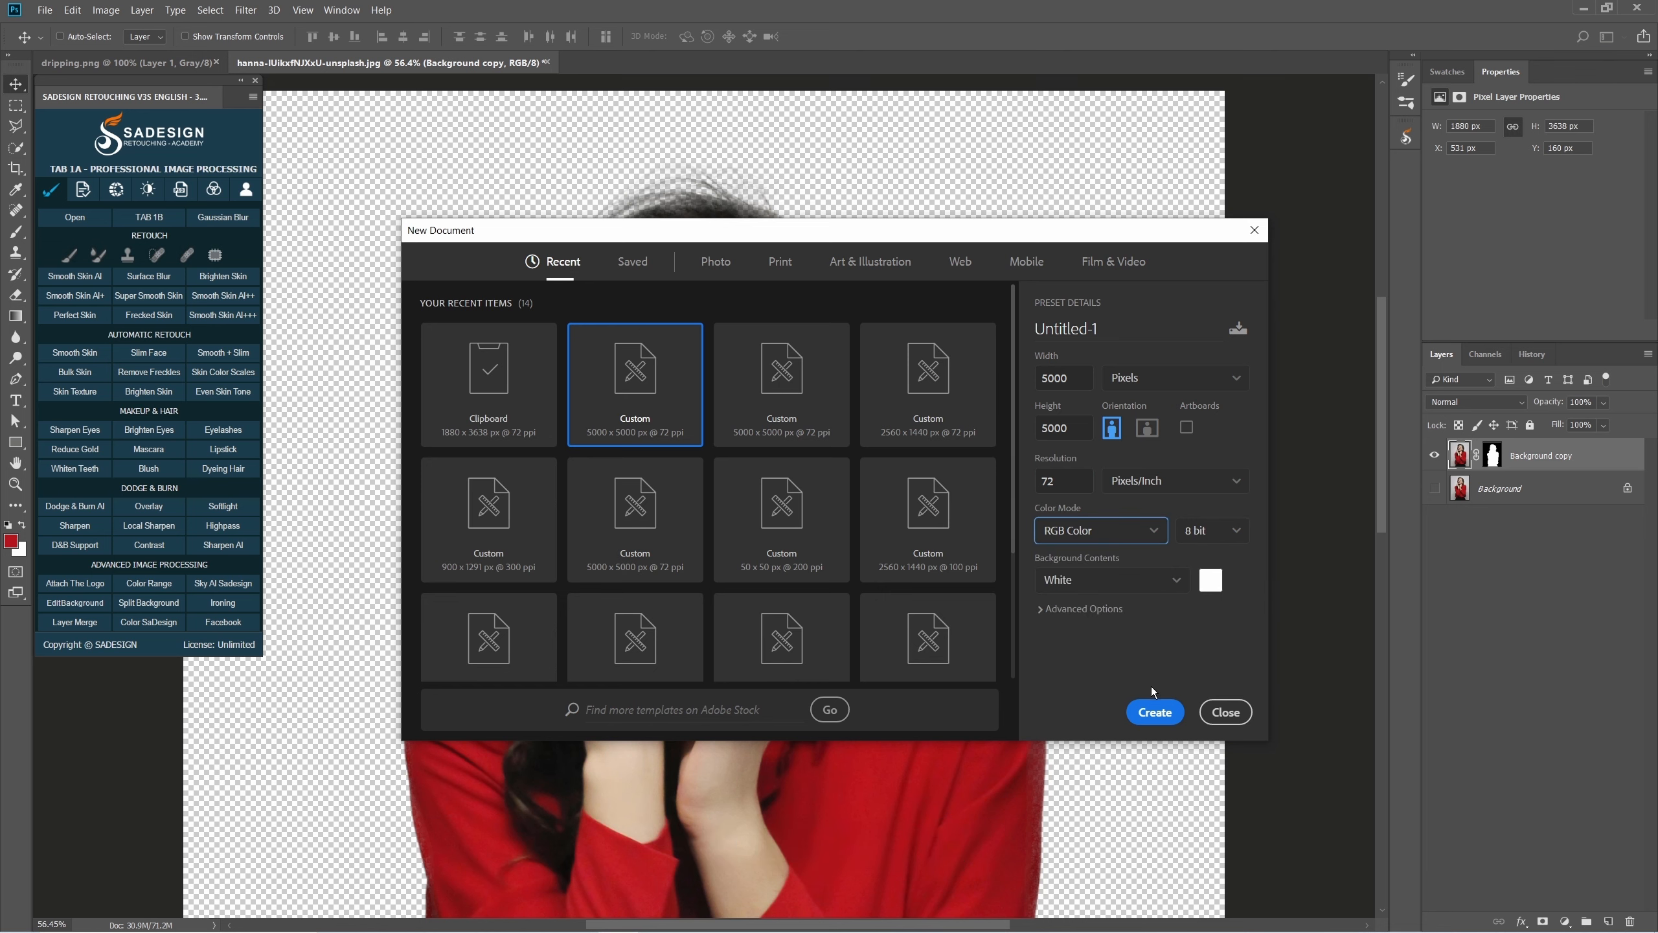
left_click(1154, 712)
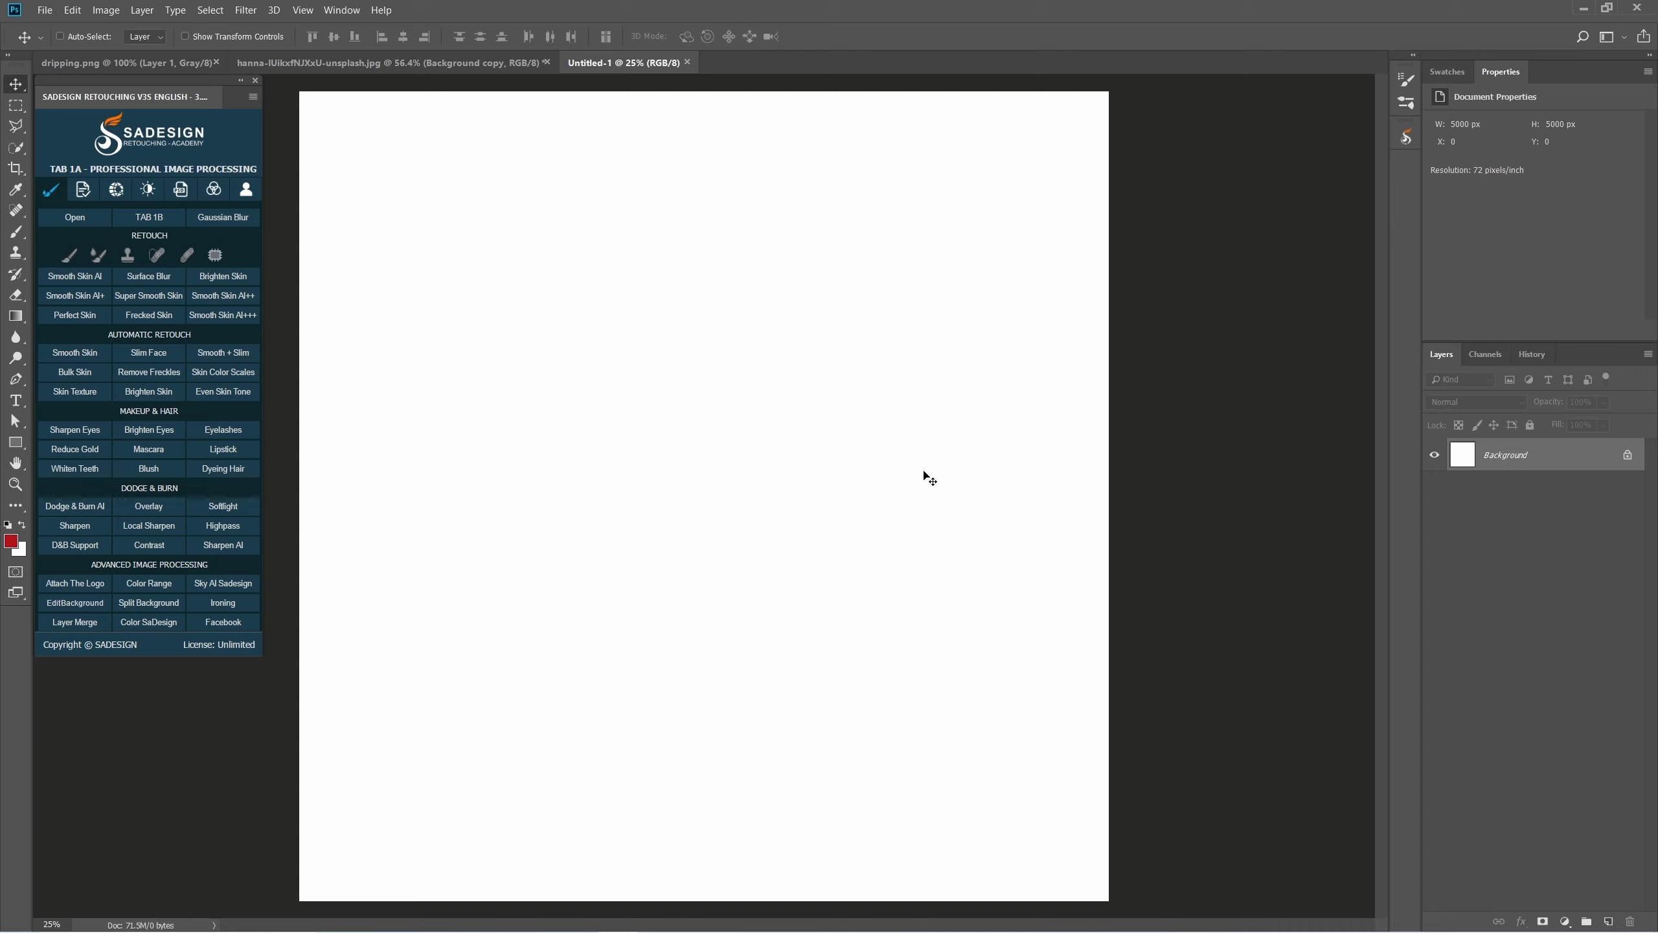
Unlock the white background layer and add a Gradient Overlay effect to it with the Radial style.
left_click(1625, 457)
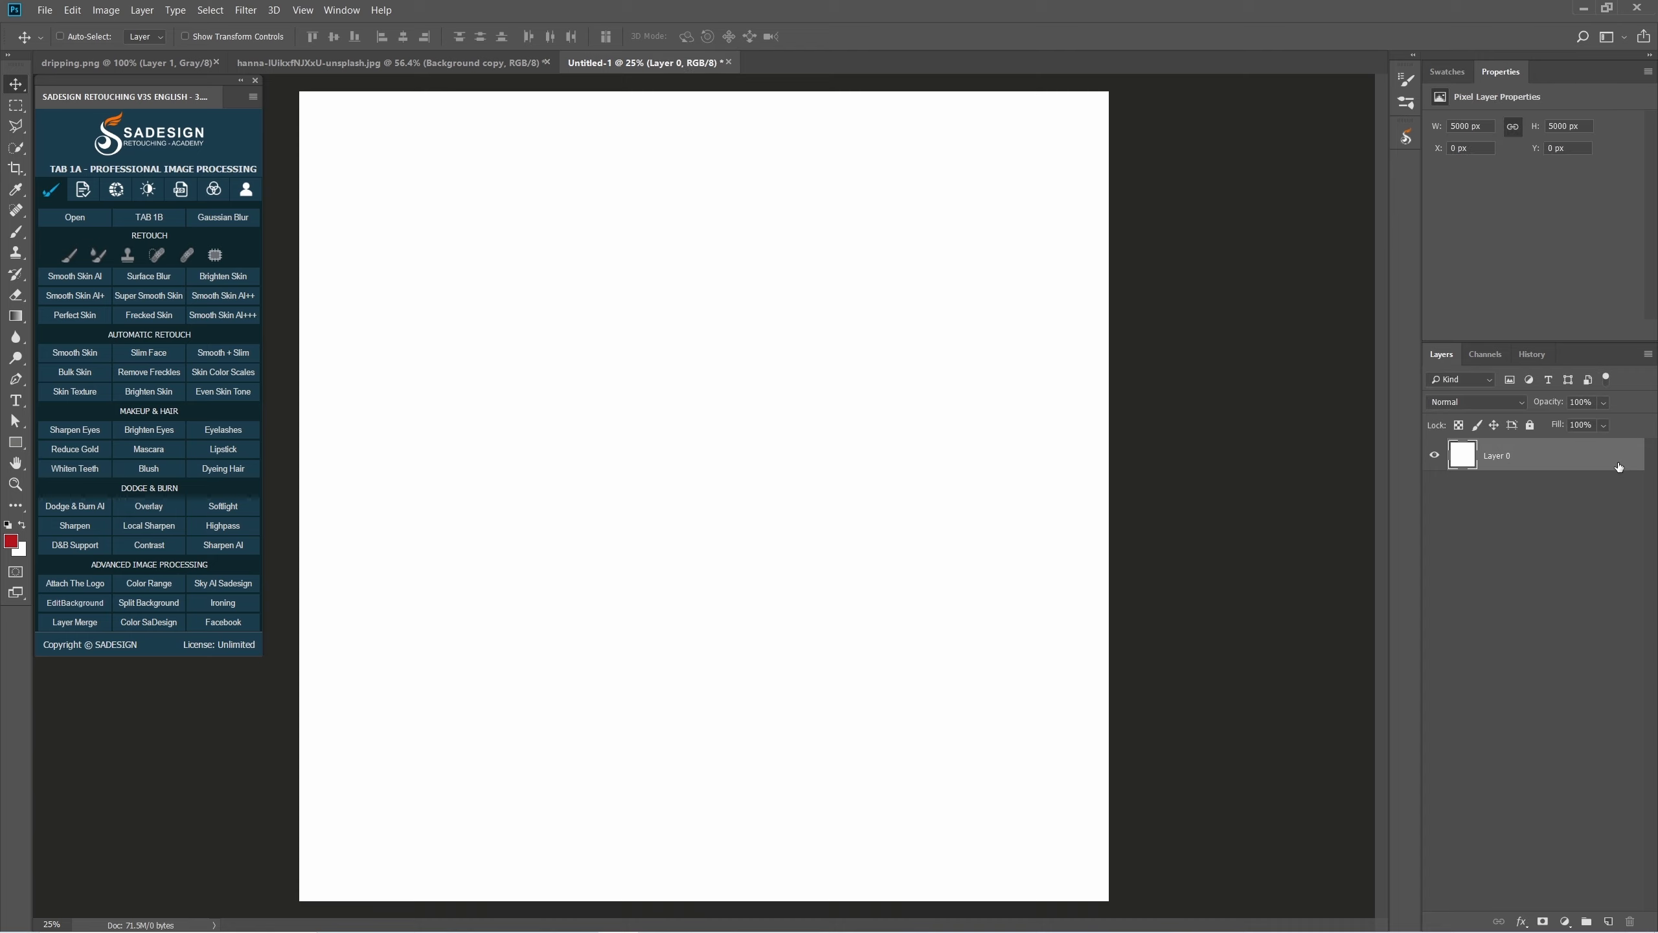
left_click(1521, 923)
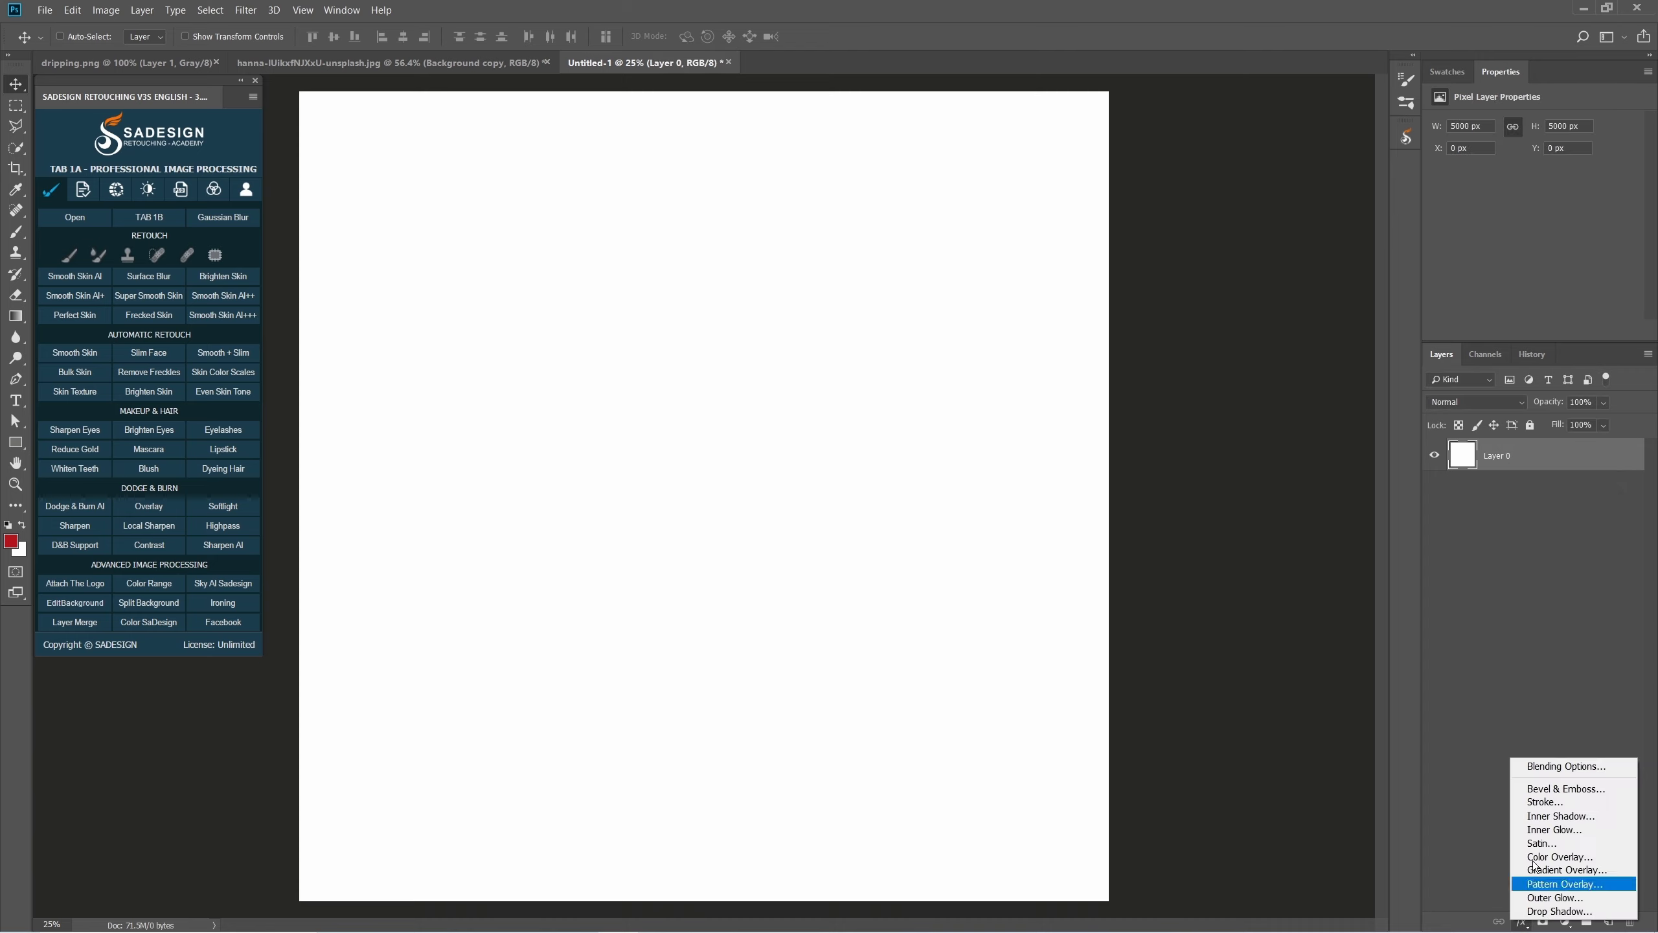
left_click(1615, 767)
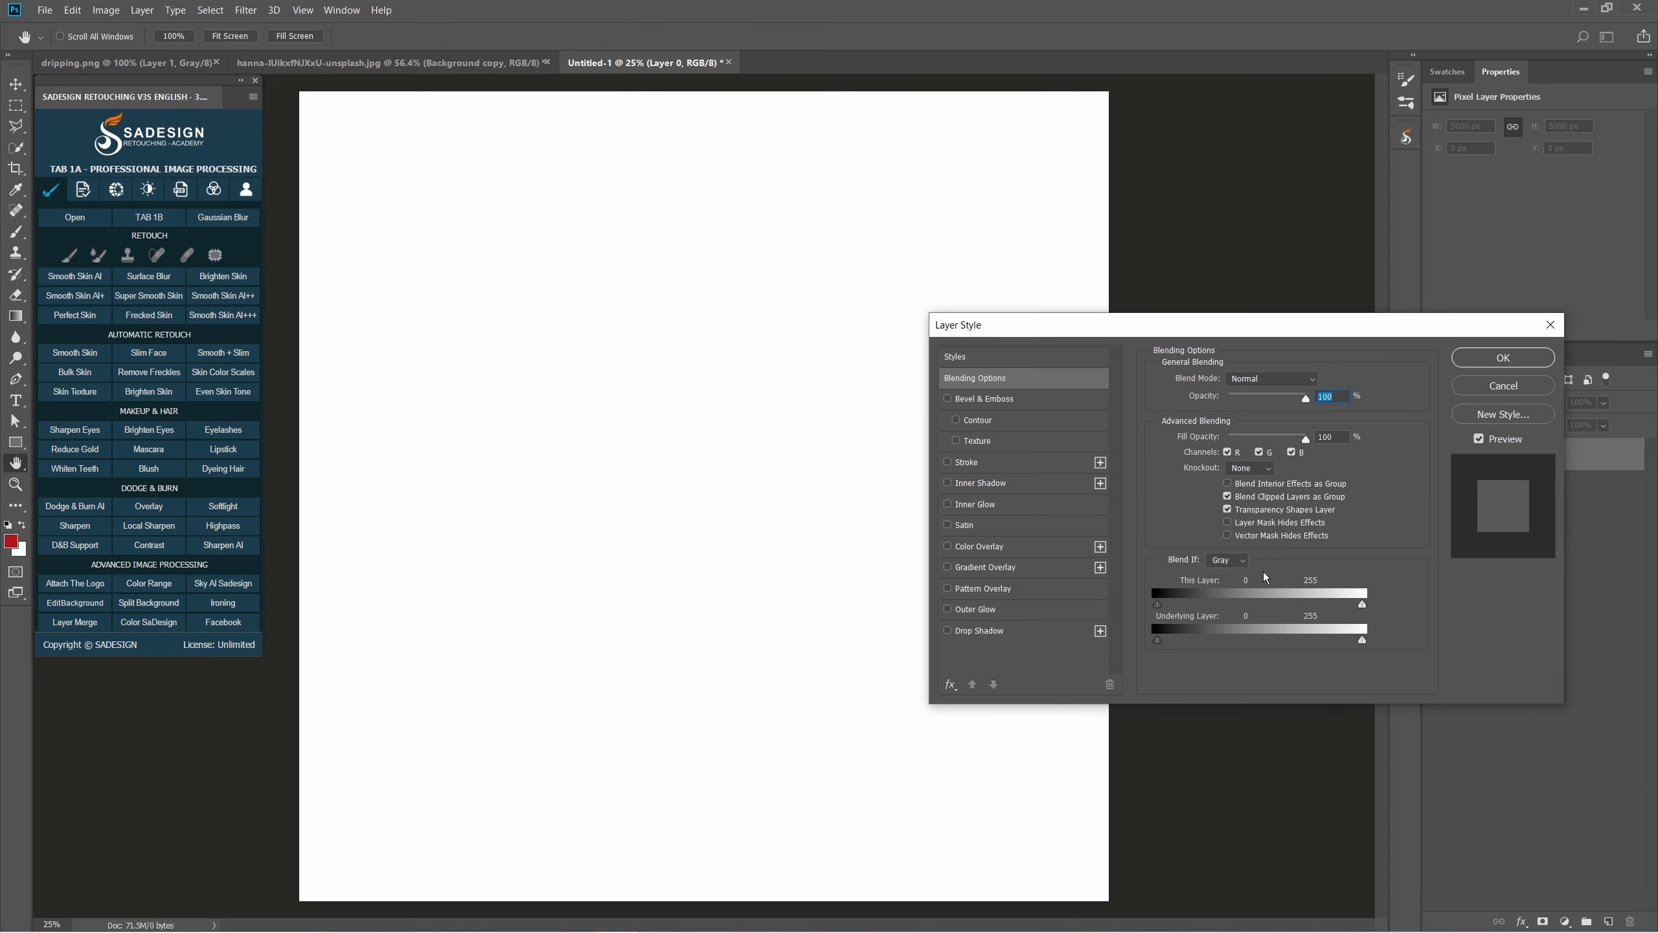
left_click(1001, 564)
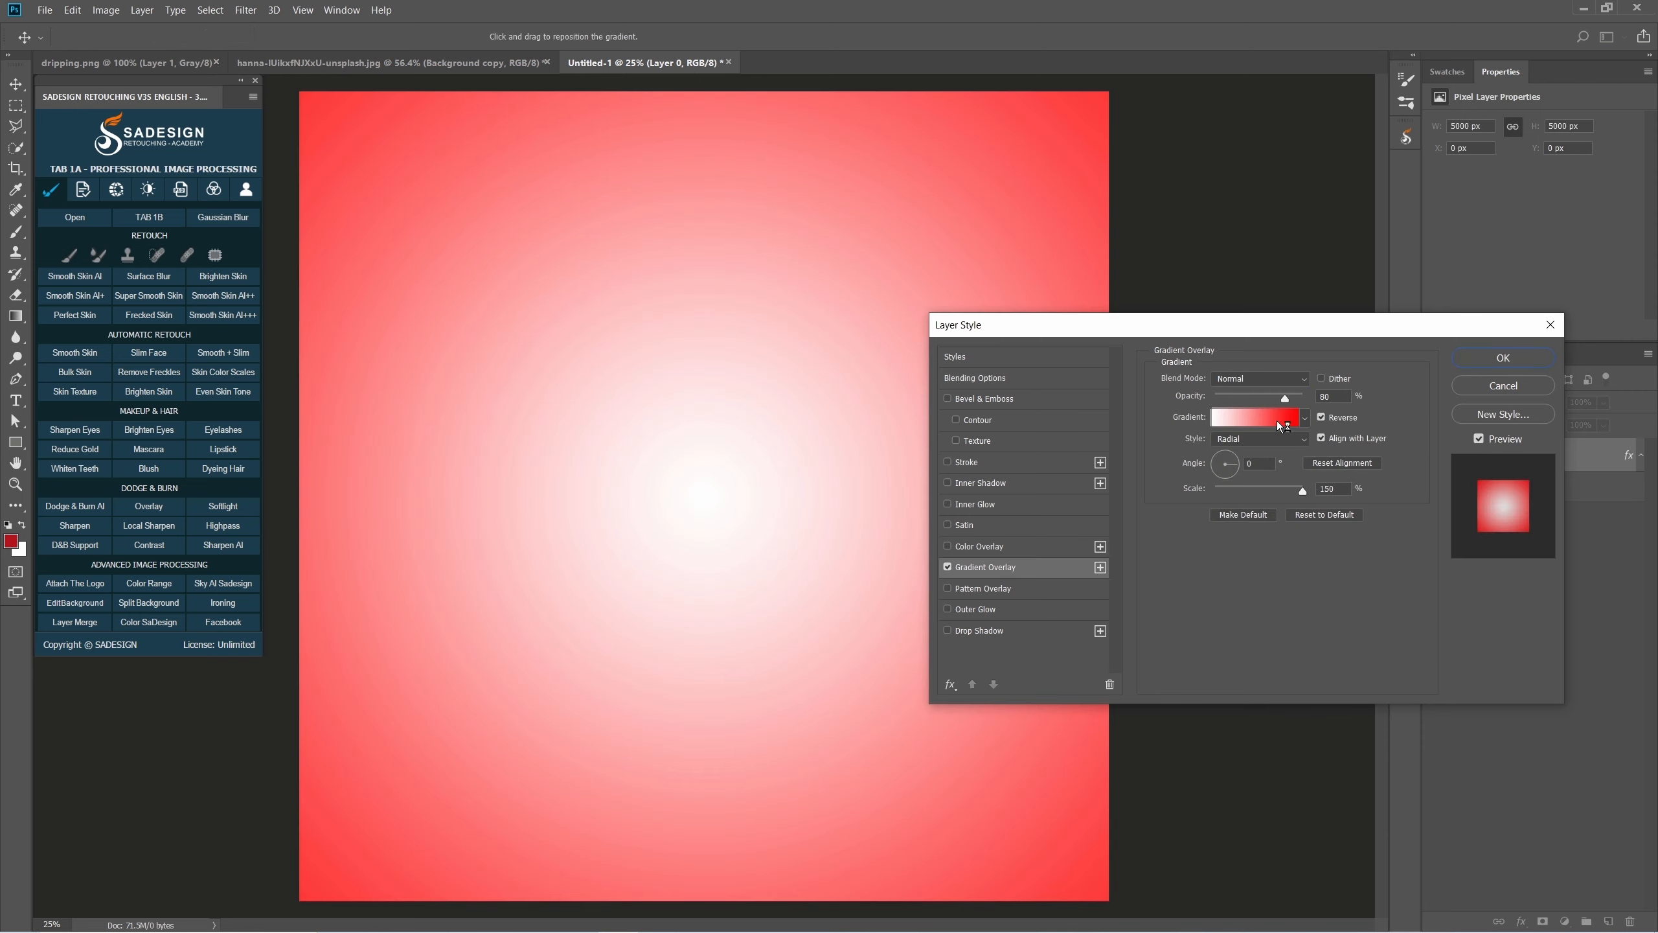
left_click(1334, 396)
left_click(1268, 439)
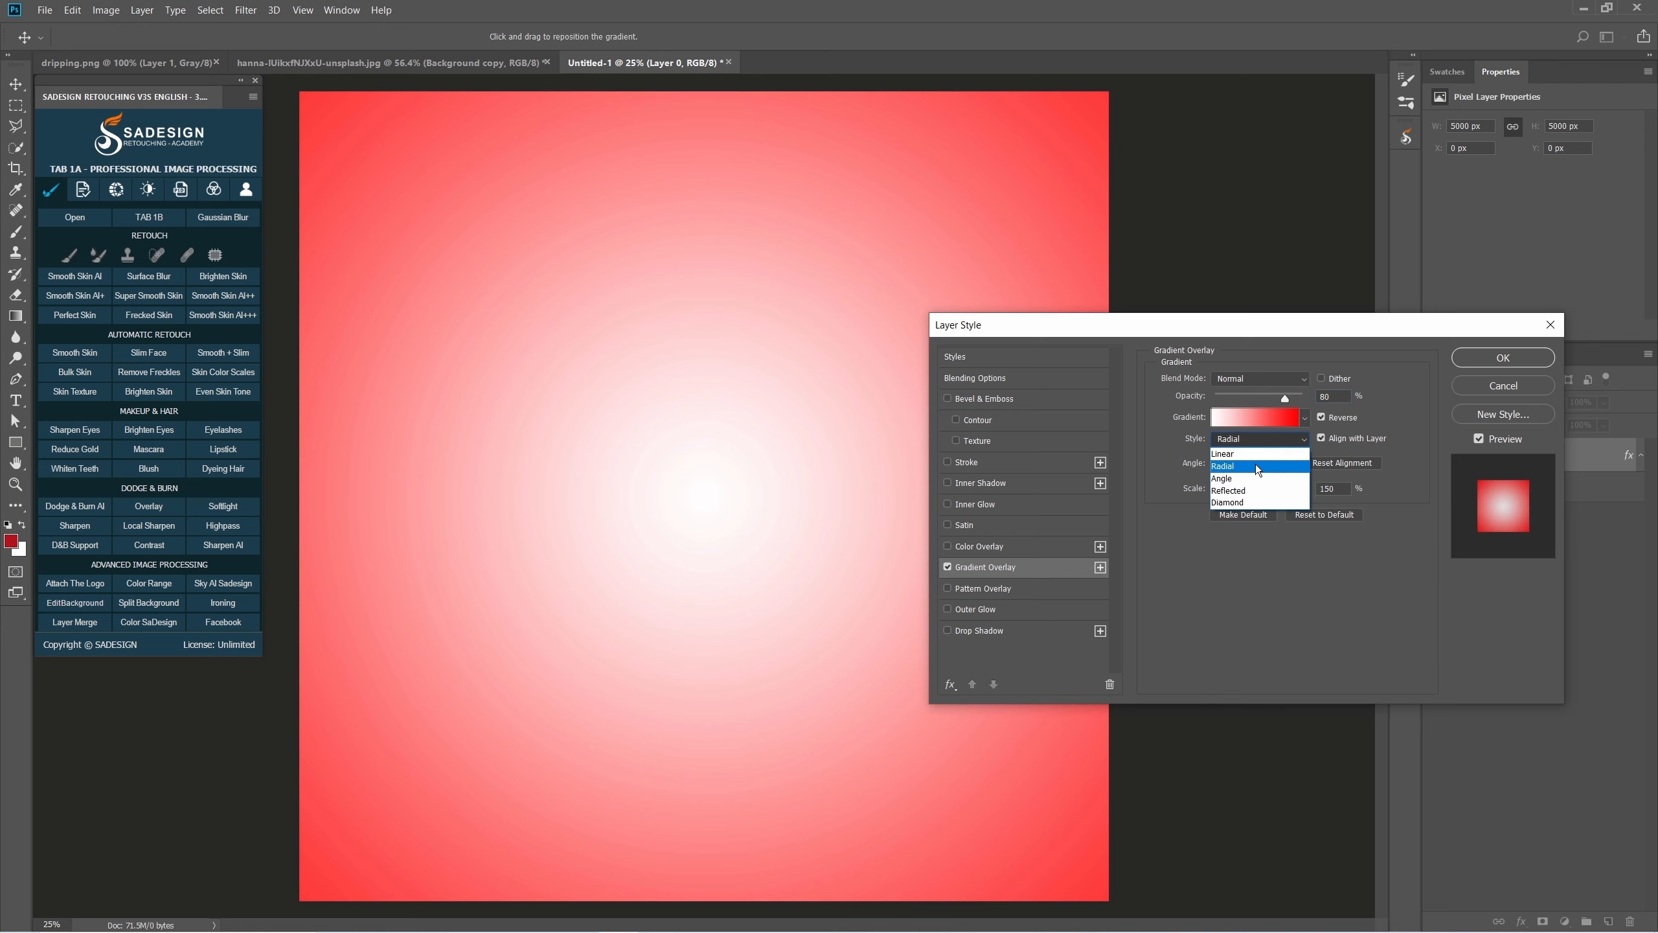
left_click(1255, 465)
Base the overlay gradient on the Black, White preset, recolor its black stop to ff0000, and apply the layer style.
left_click(1268, 416)
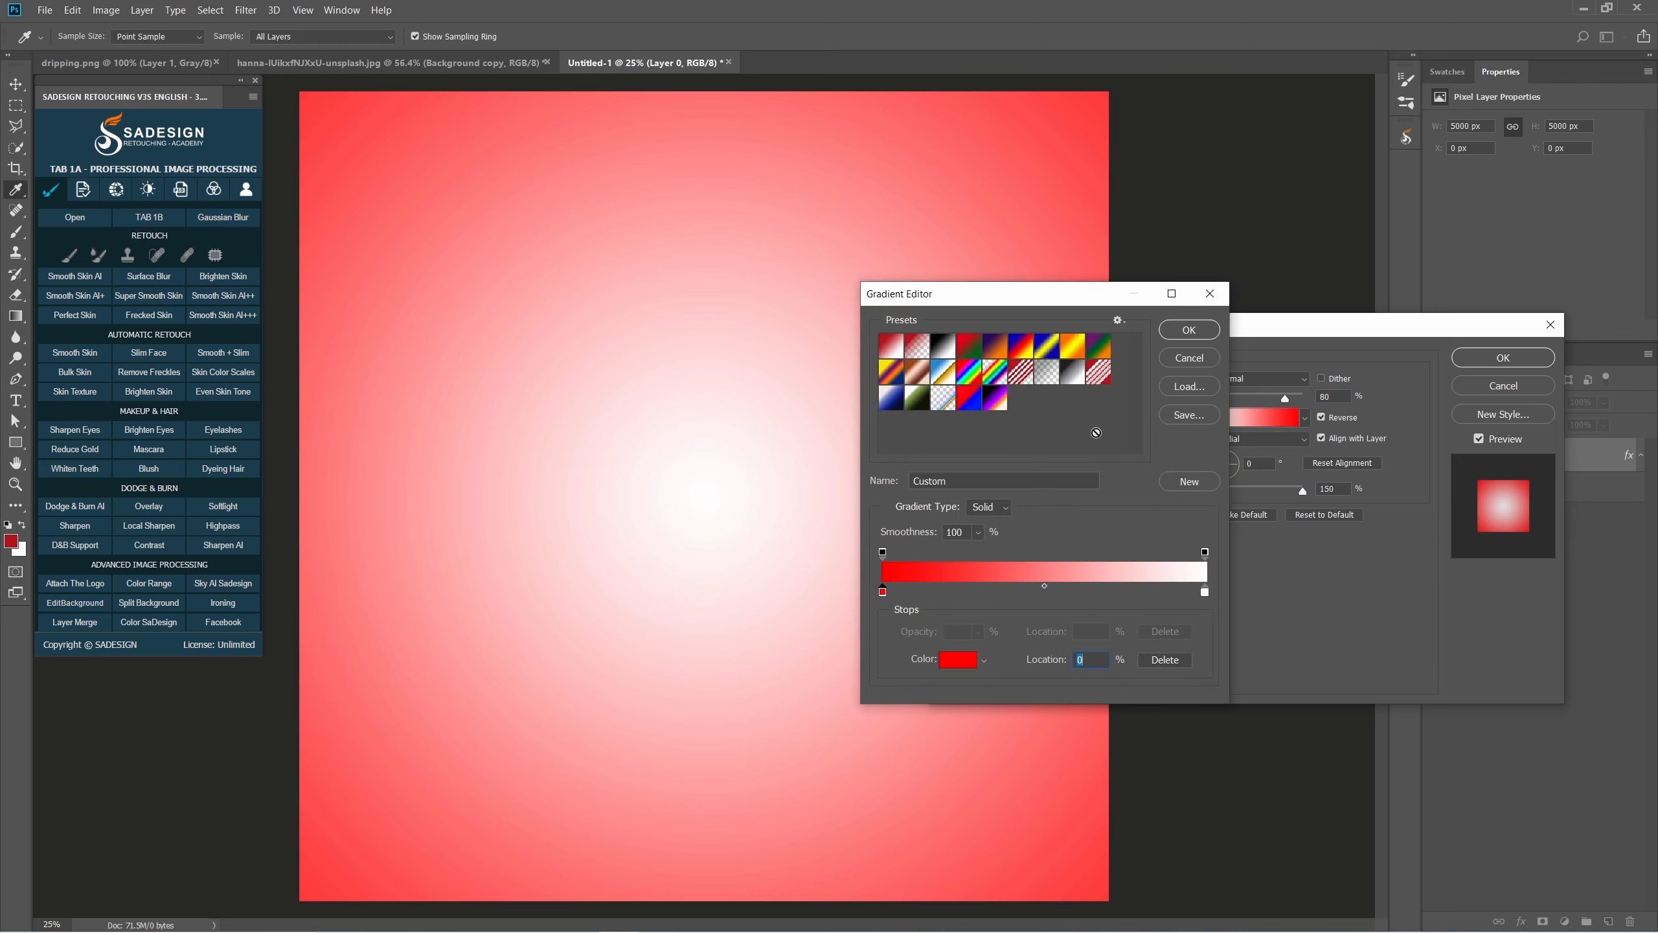
left_click(943, 346)
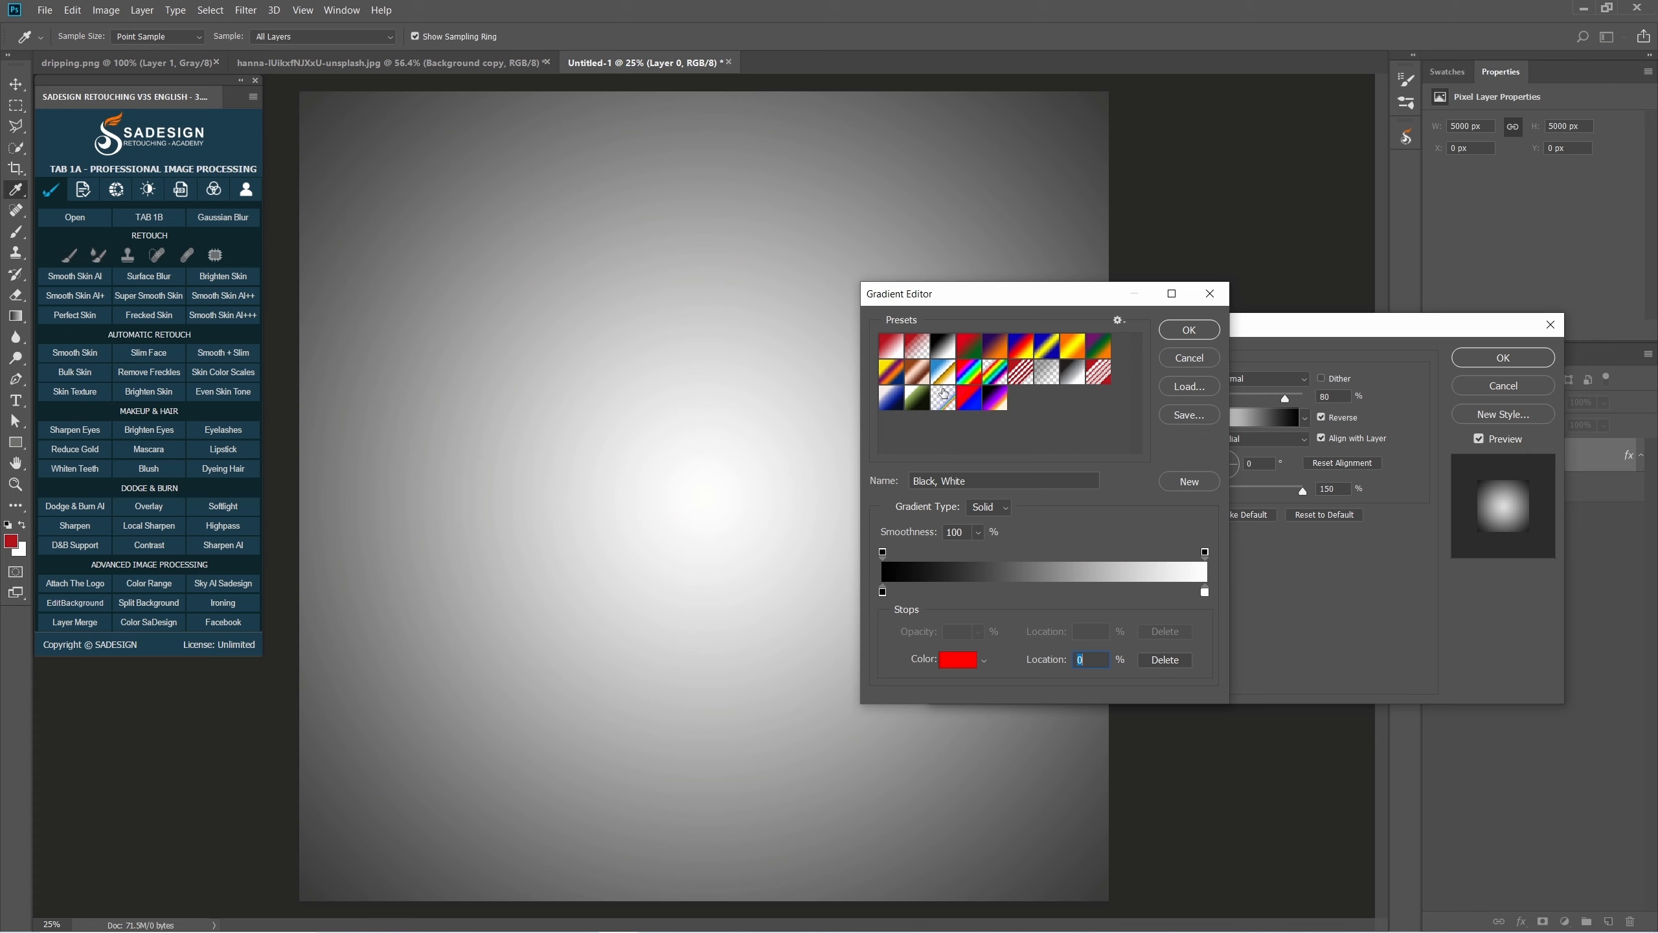
left_click(882, 594)
left_click(959, 658)
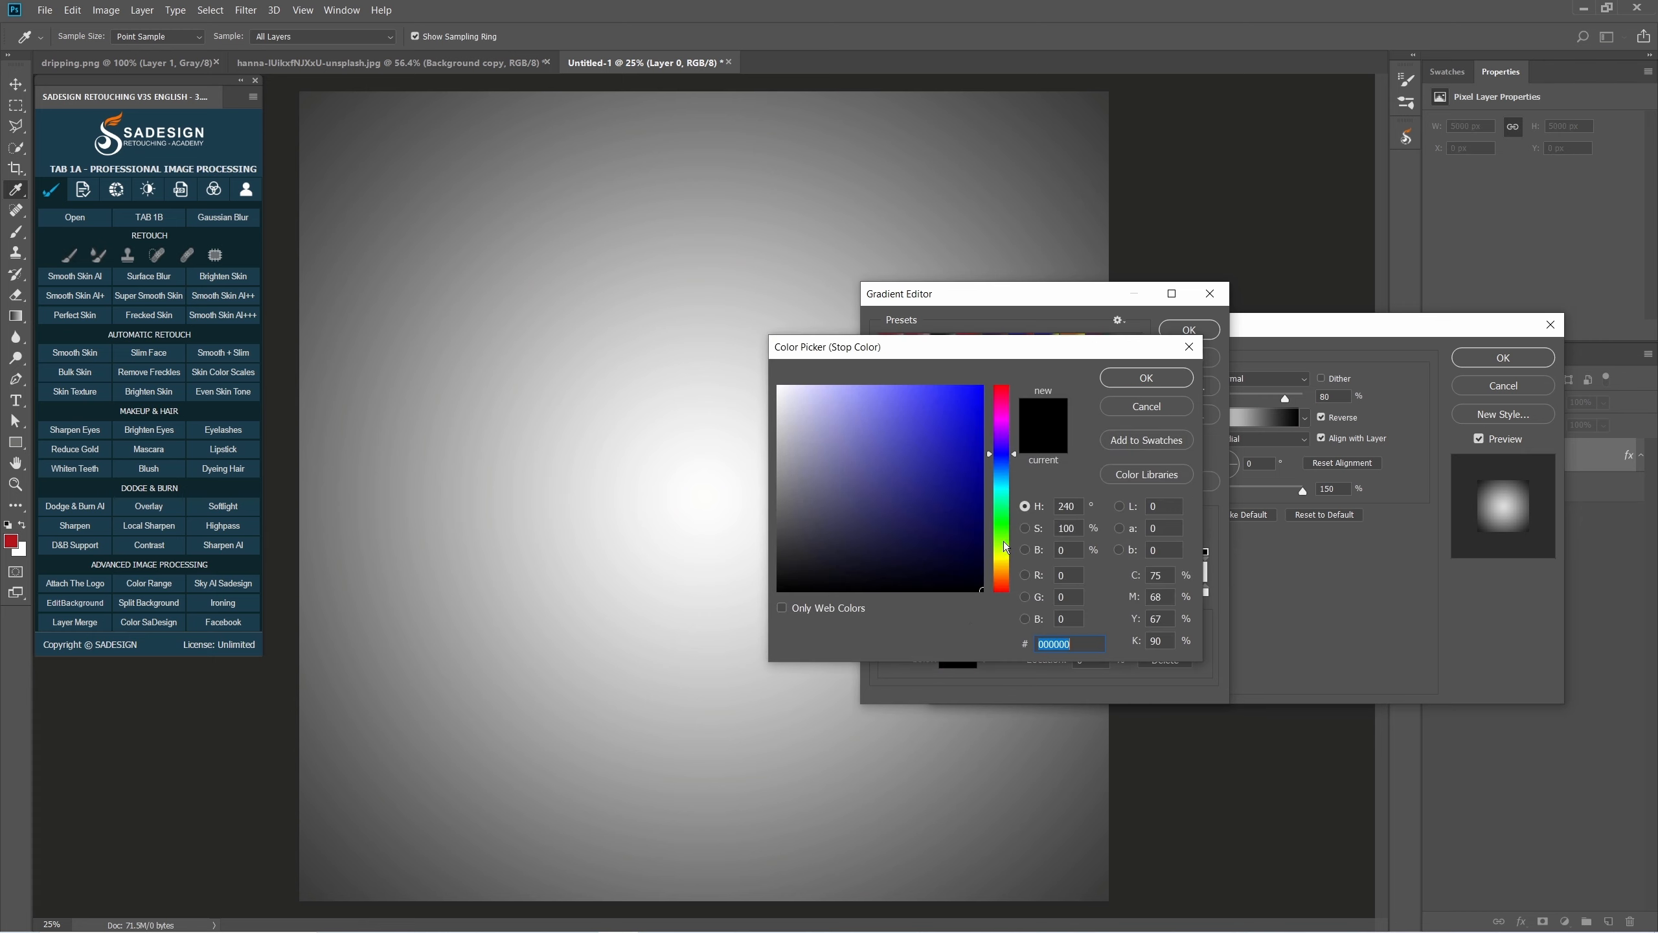
left_click_drag(1004, 547, 1004, 588)
type("ff2a00")
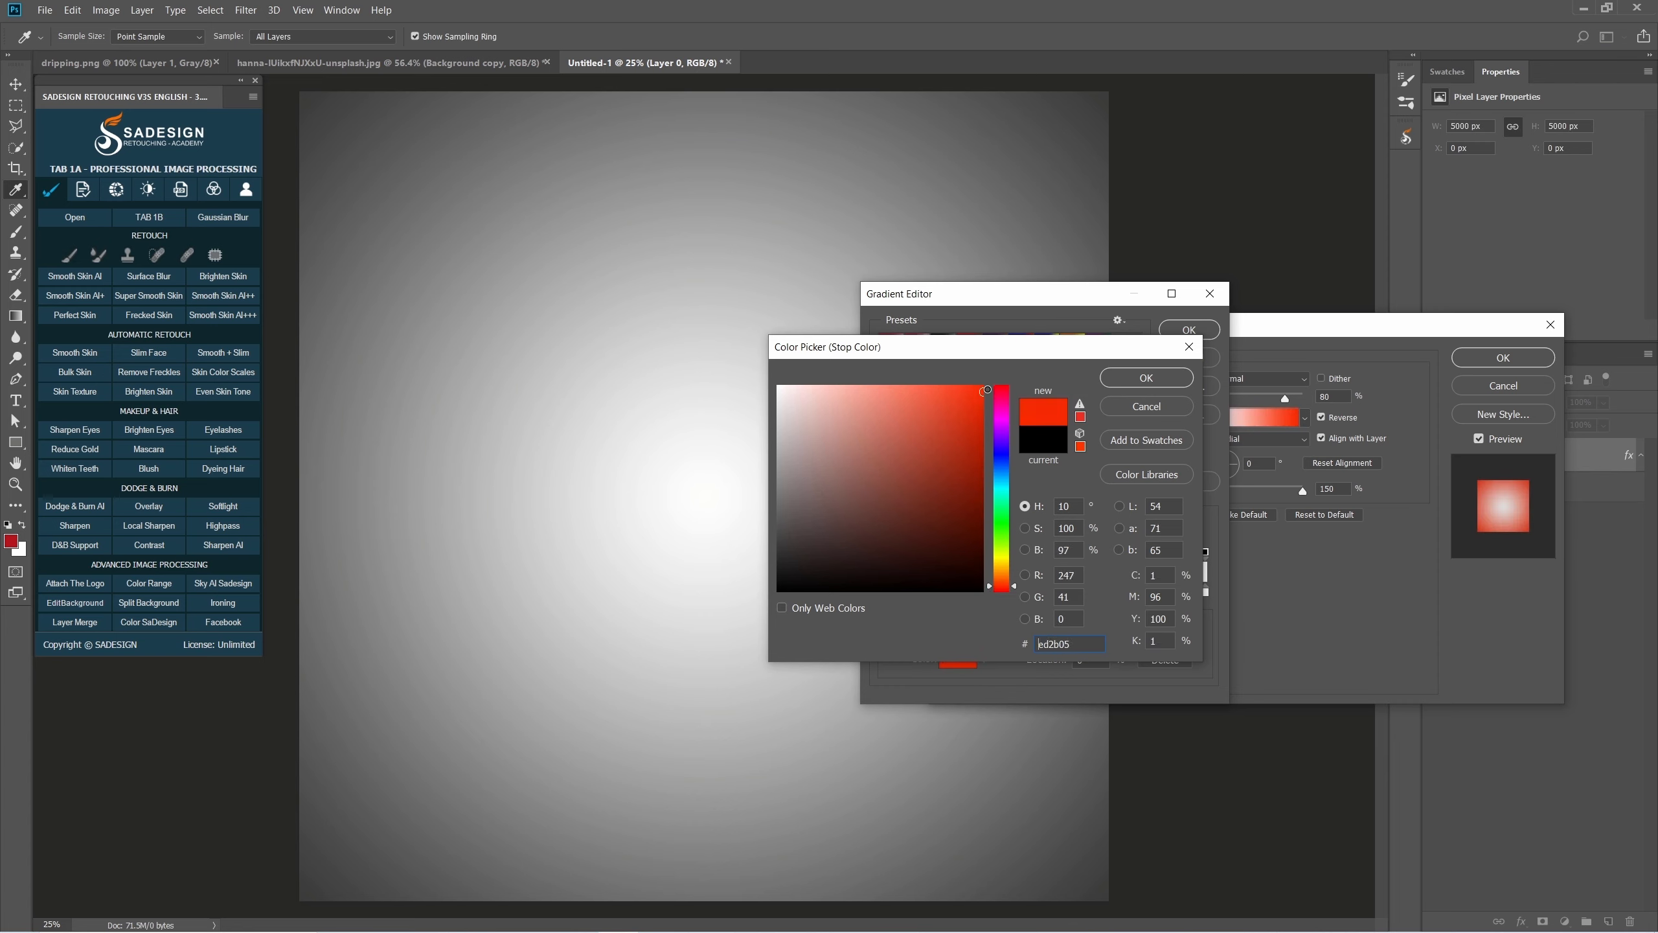
left_click(1004, 594)
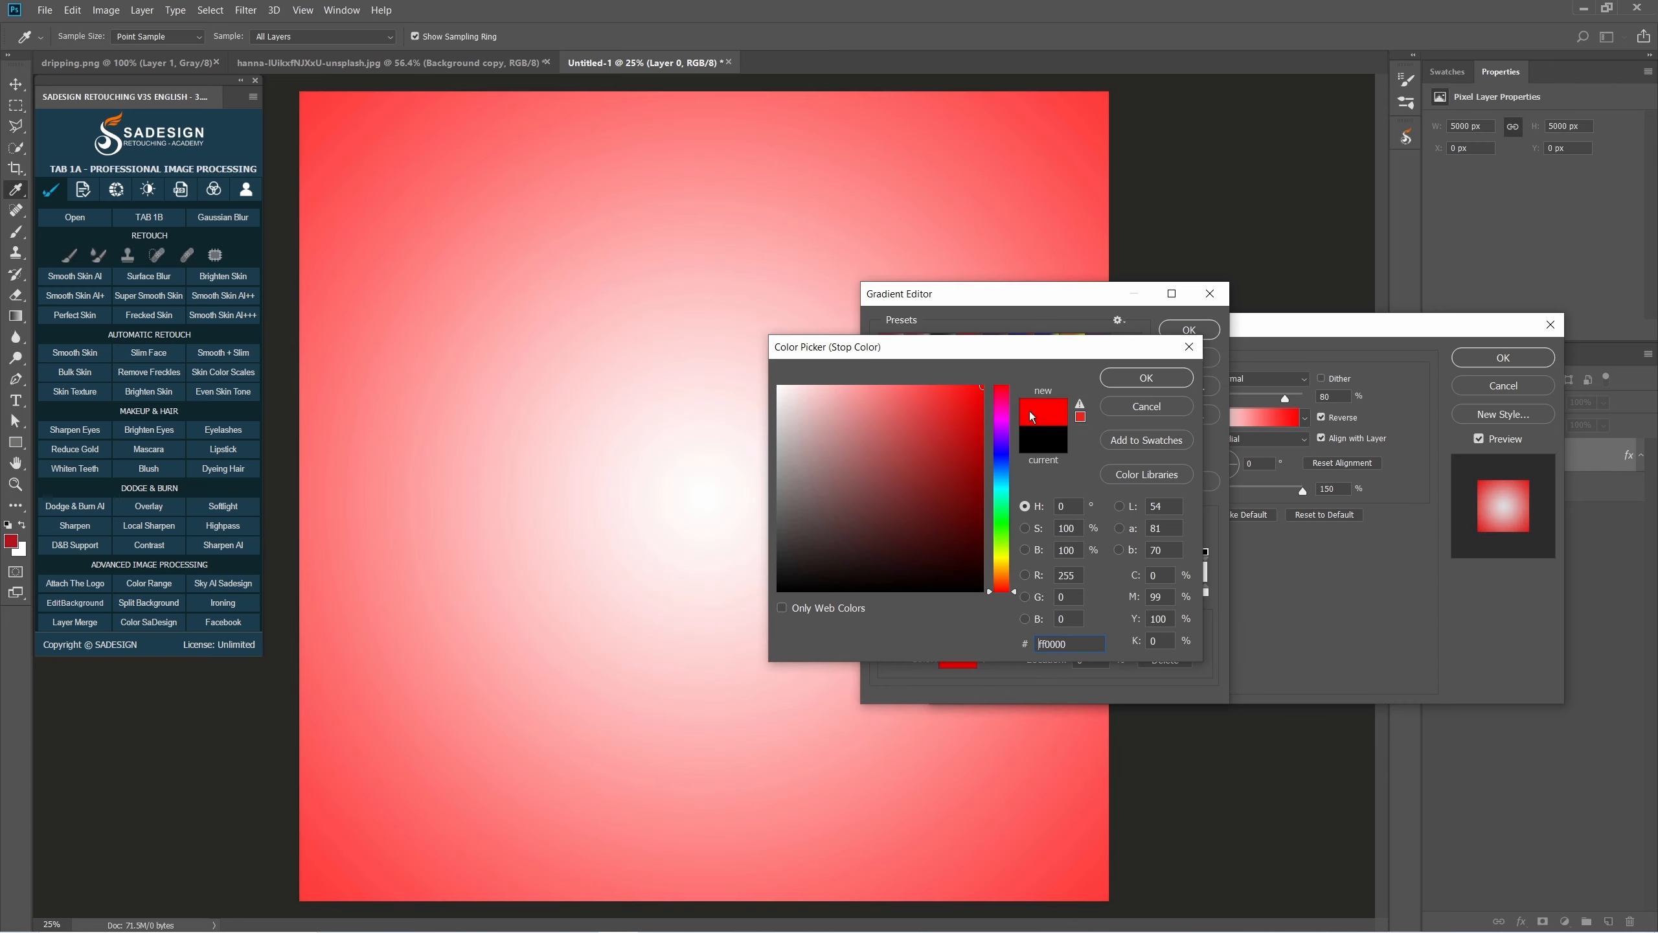
left_click(1147, 379)
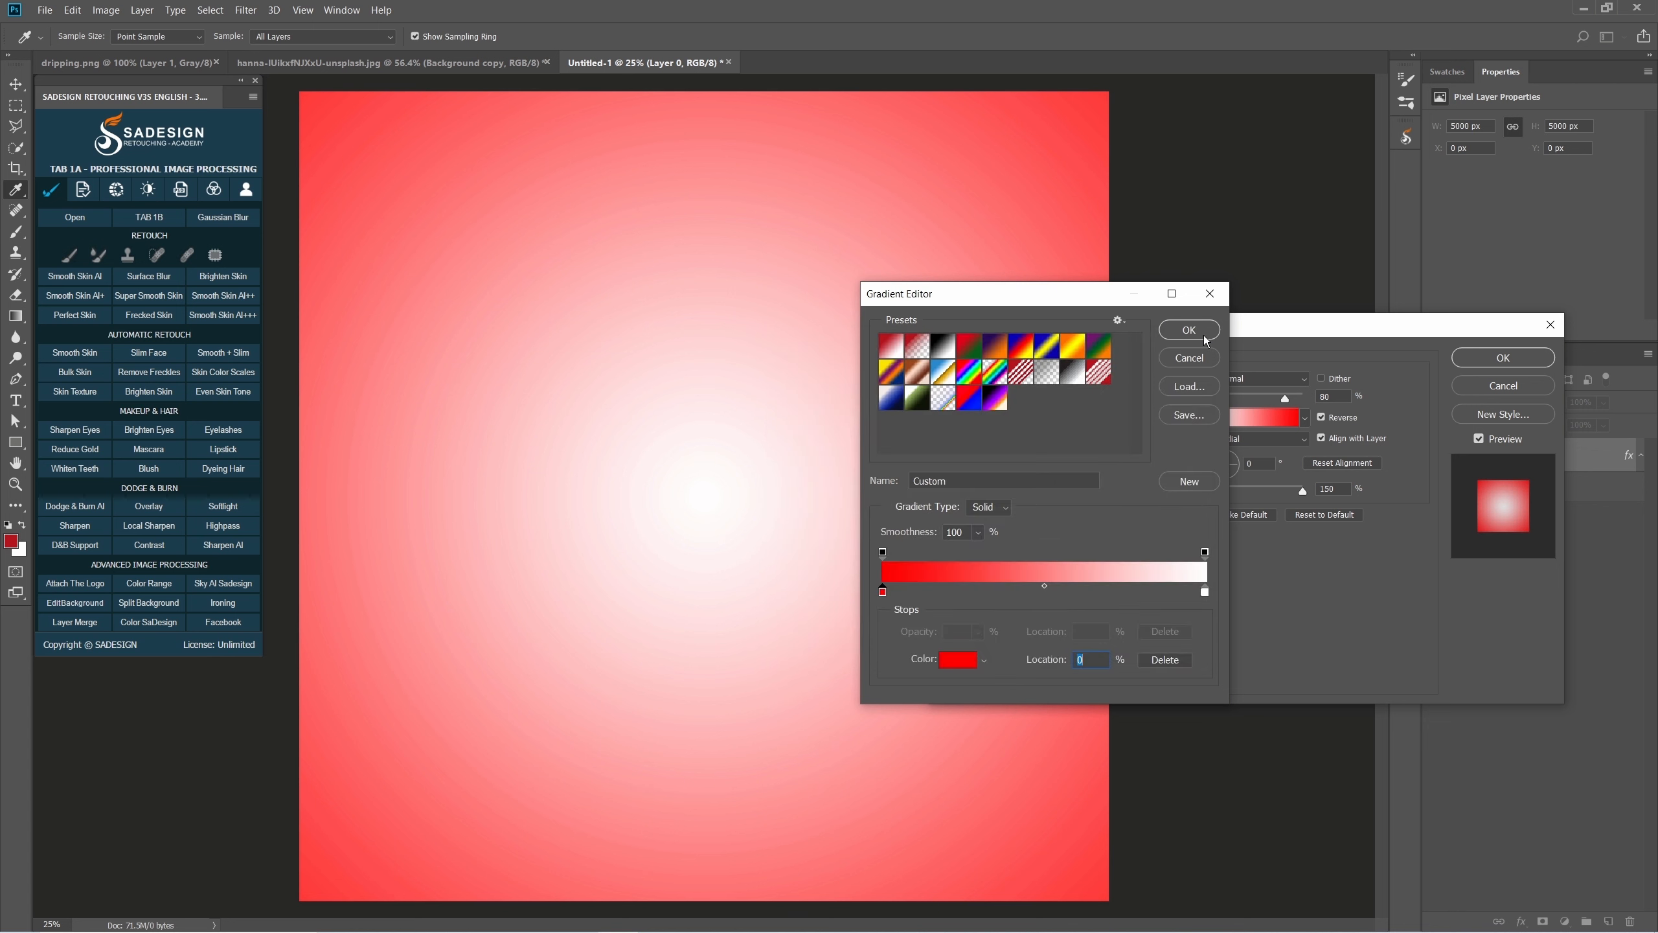
left_click(1200, 330)
double_click(1482, 440)
left_click(1513, 362)
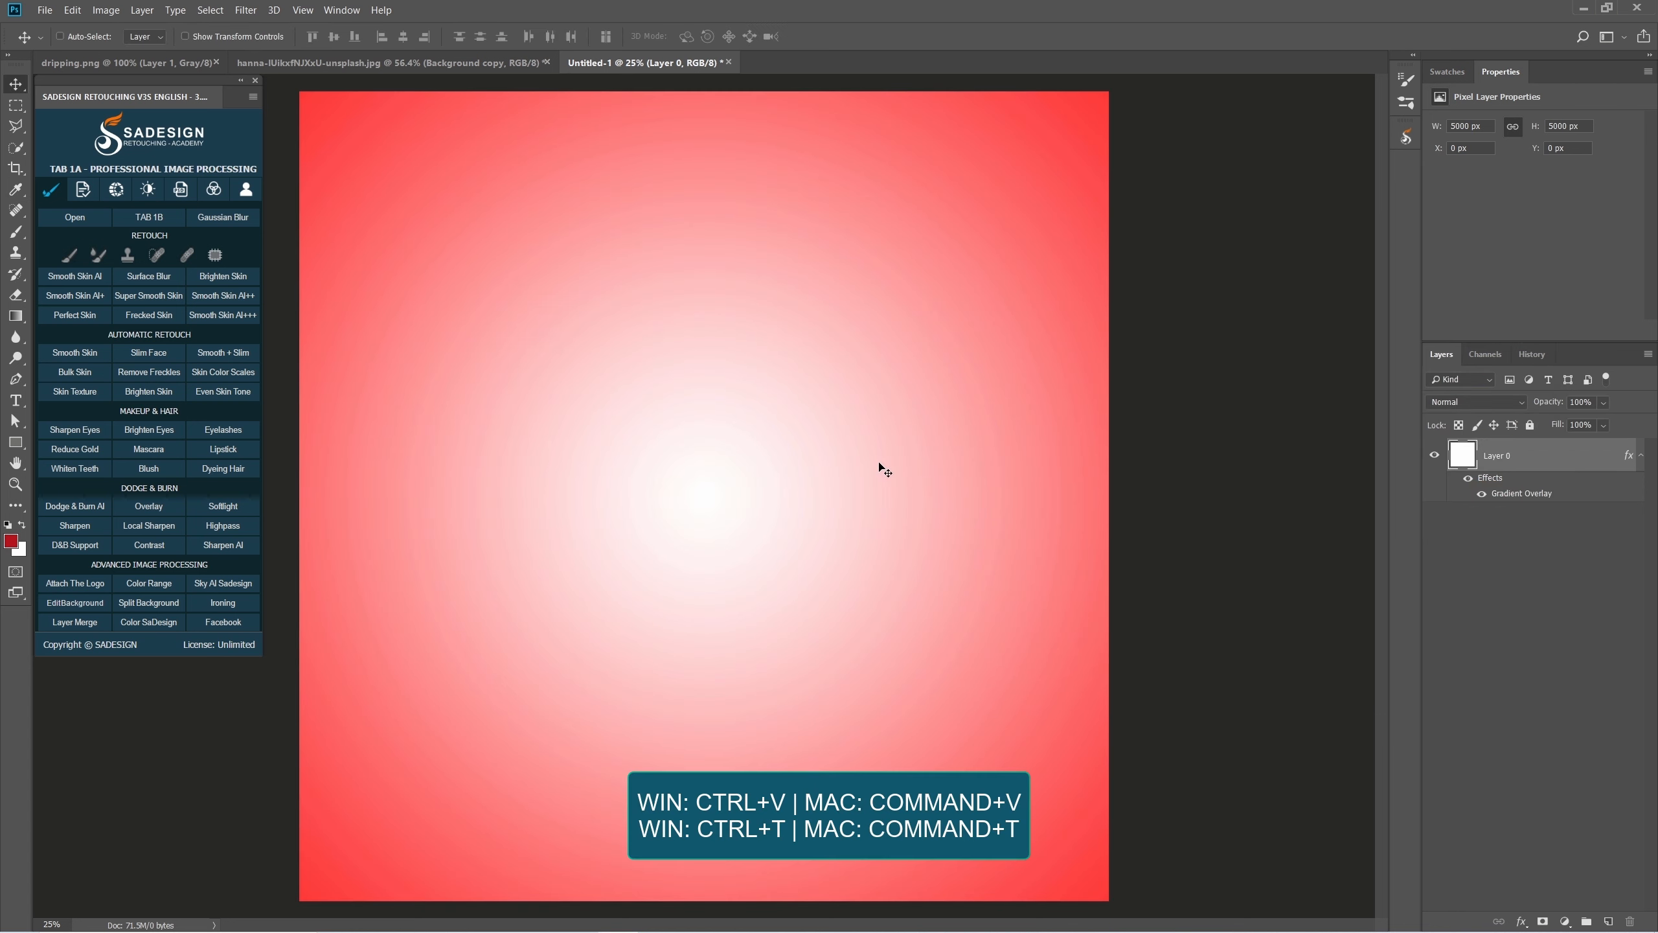
Paste the woman's cutout, scale it to about 129%, and align its lower edge with the bottom of the canvas.
key("ctrl+v")
key("ctrl+t")
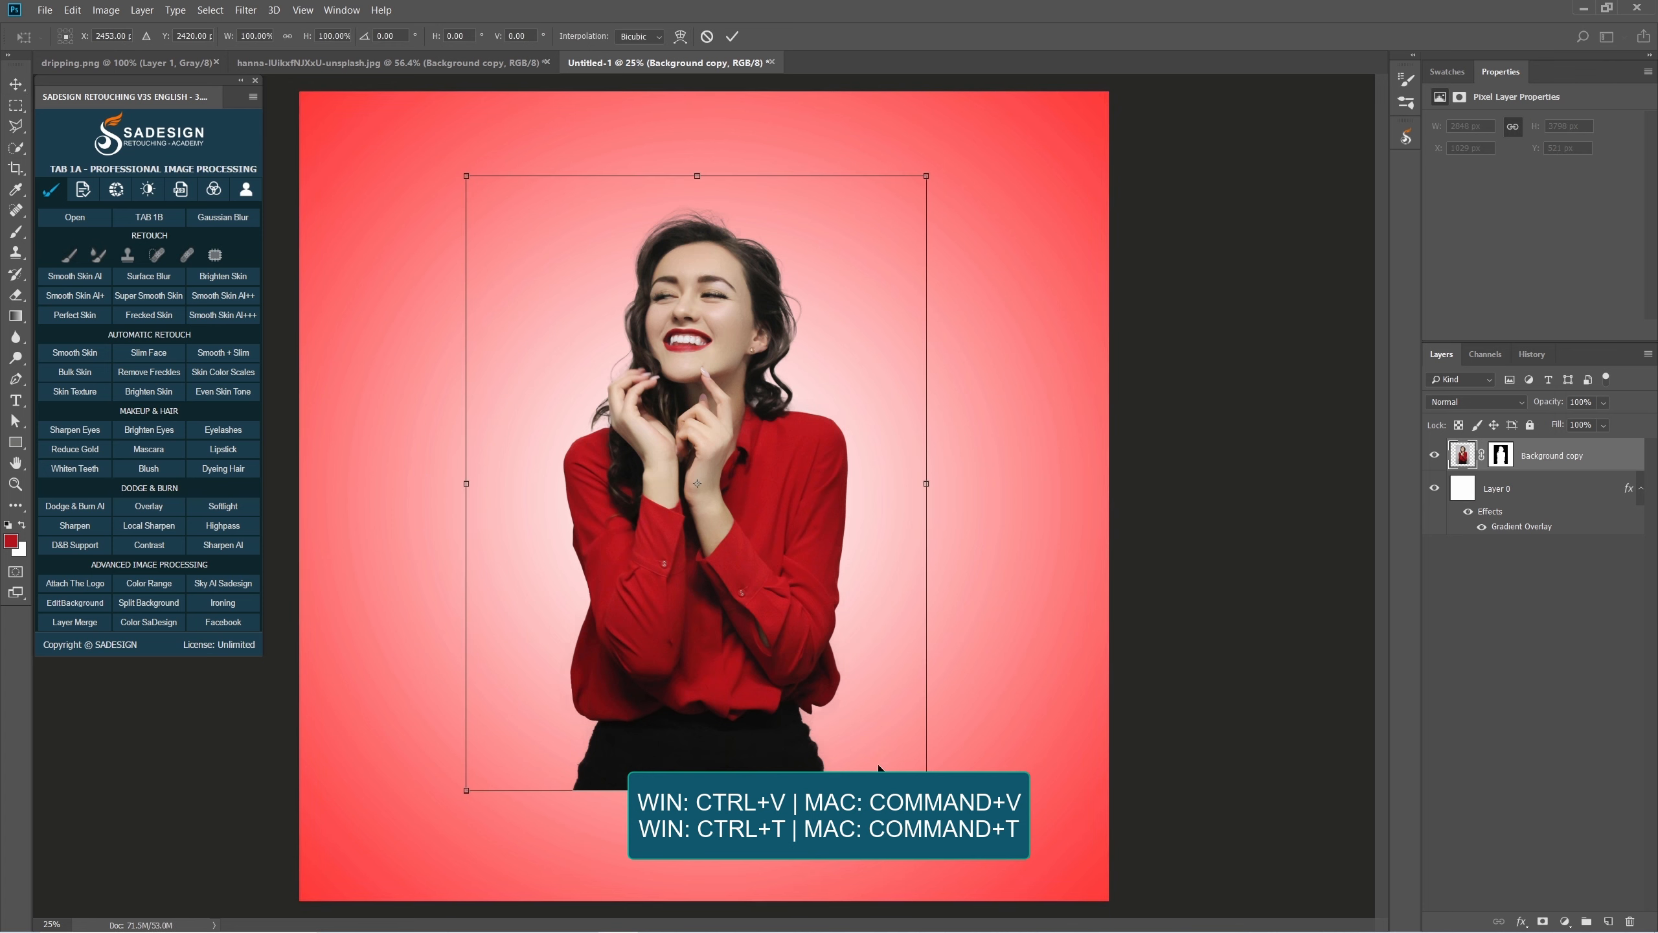
left_click_drag(926, 790, 1032, 846)
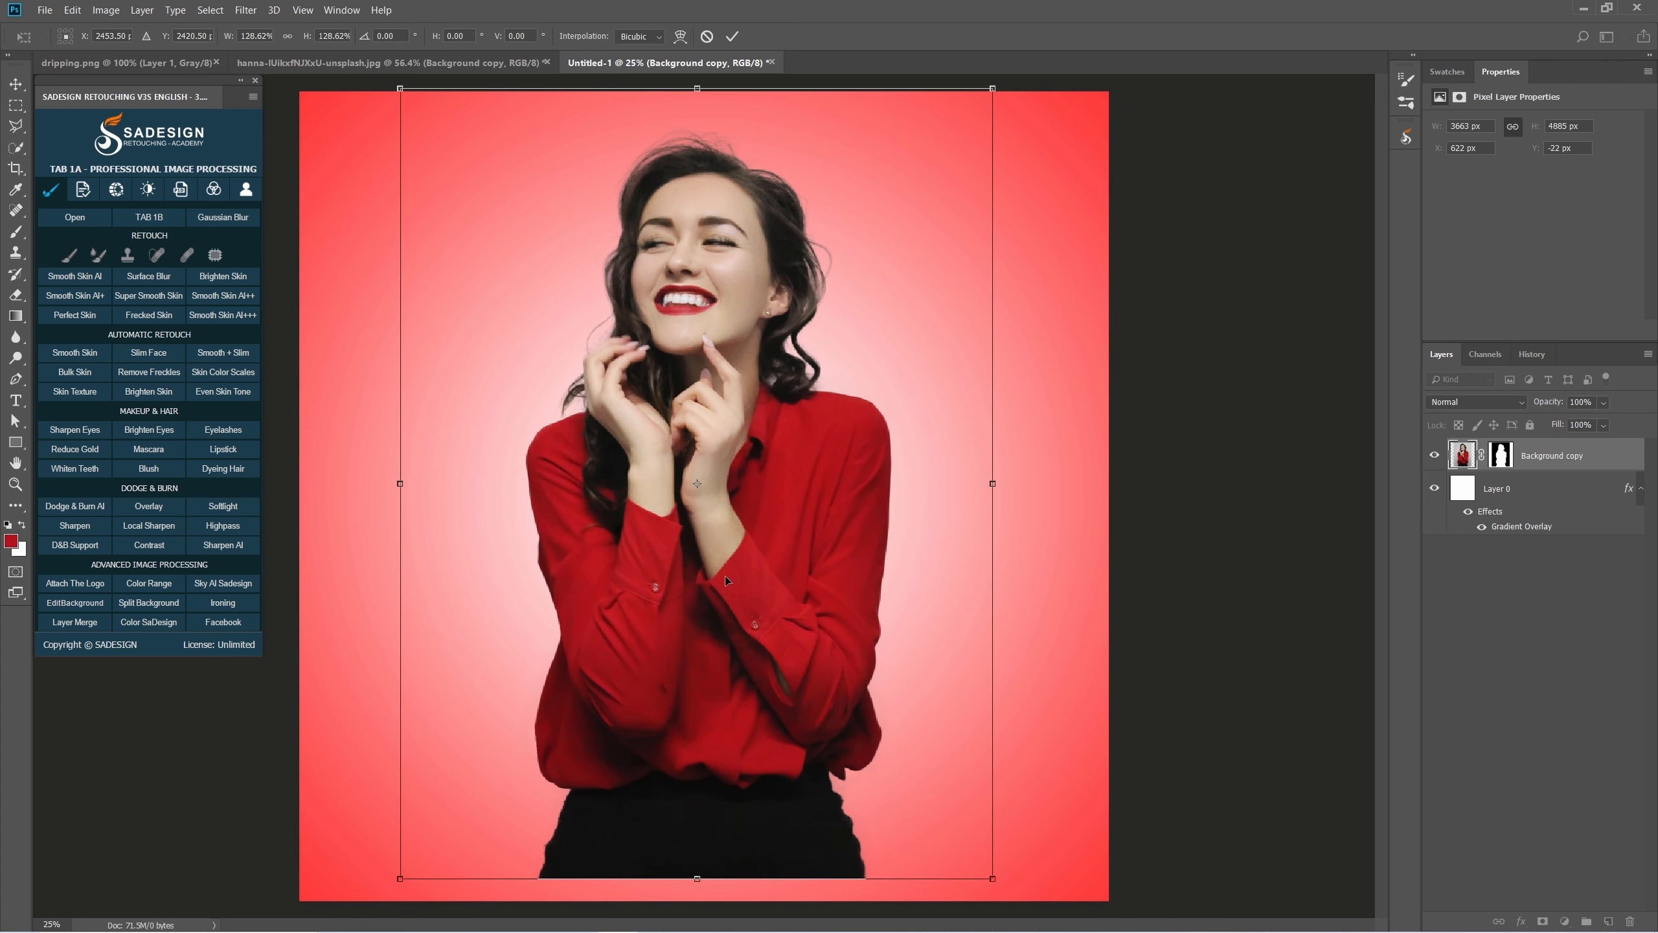
left_click_drag(722, 576, 714, 607)
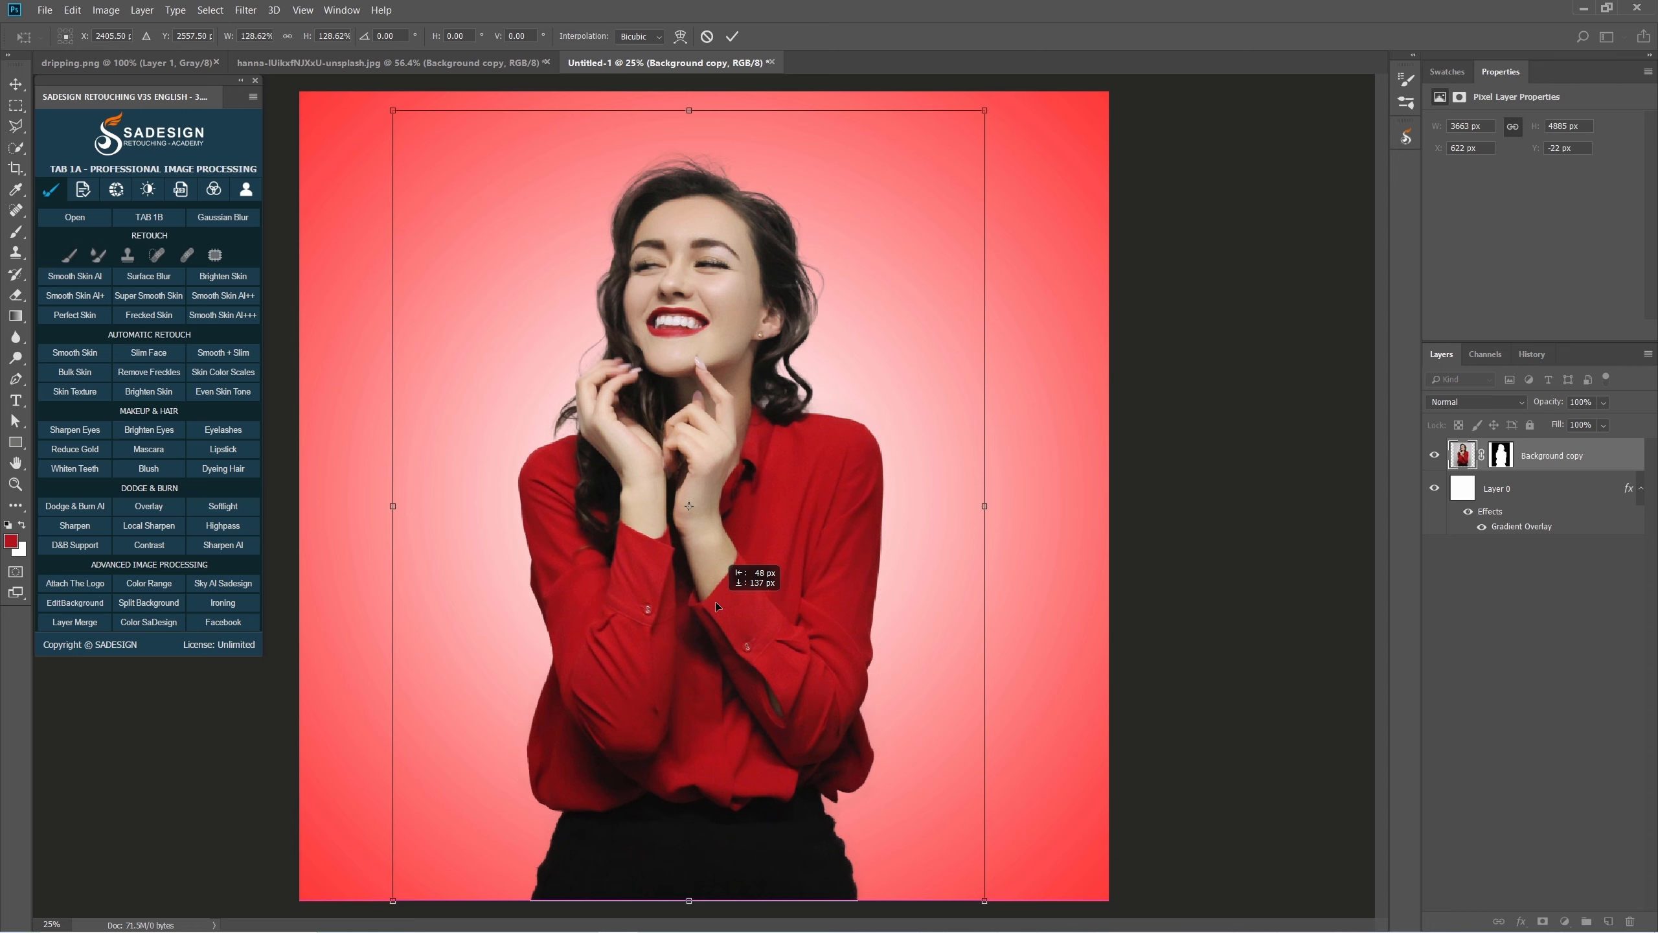
key("Return")
Bring the drip shape from dripping.png into Untitled-1 and scale it to about 428% over the woman's lower body.
left_click(117, 63)
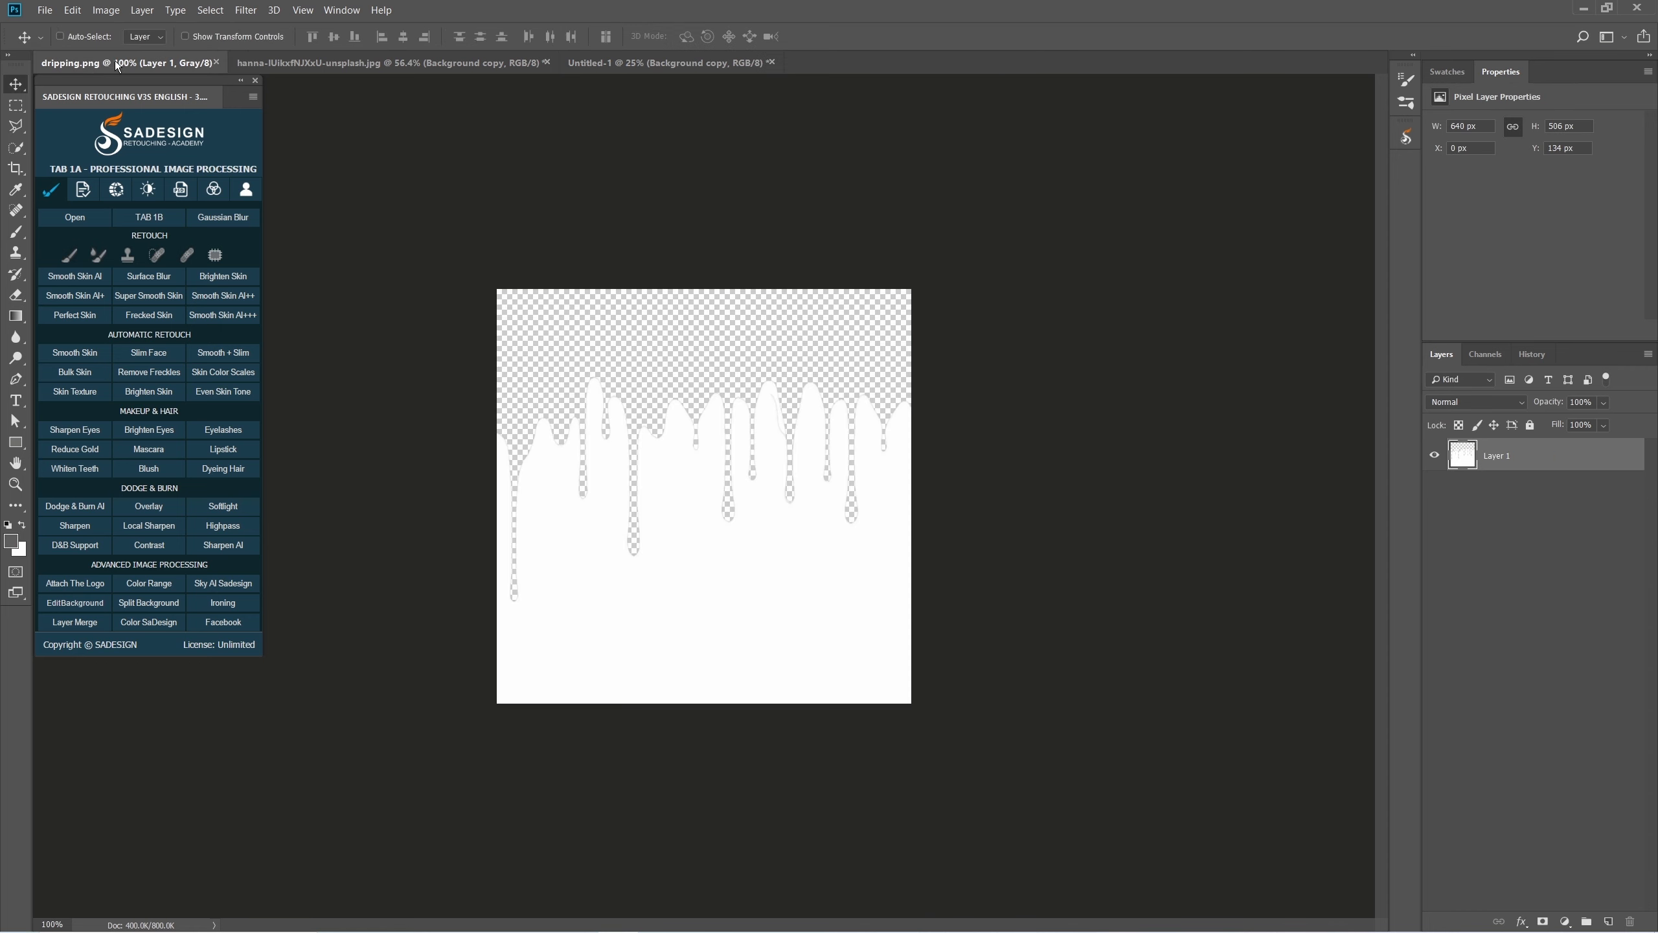
left_click_drag(718, 498, 693, 717)
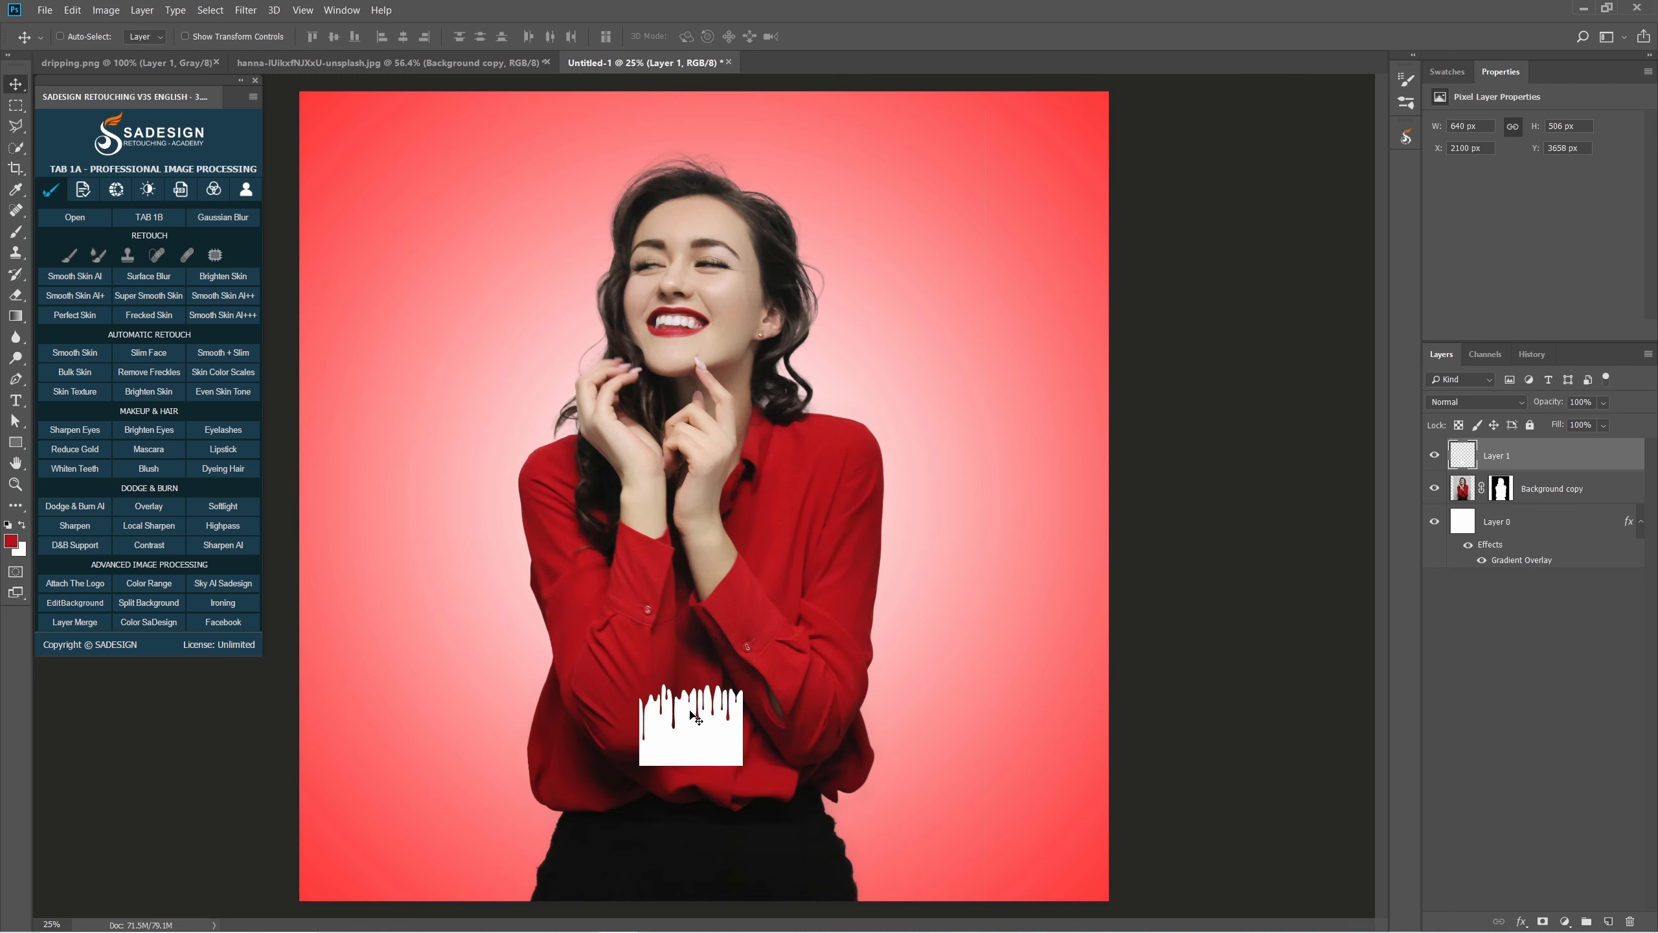
scroll(790, 611, "down", 1)
key("ctrl+t")
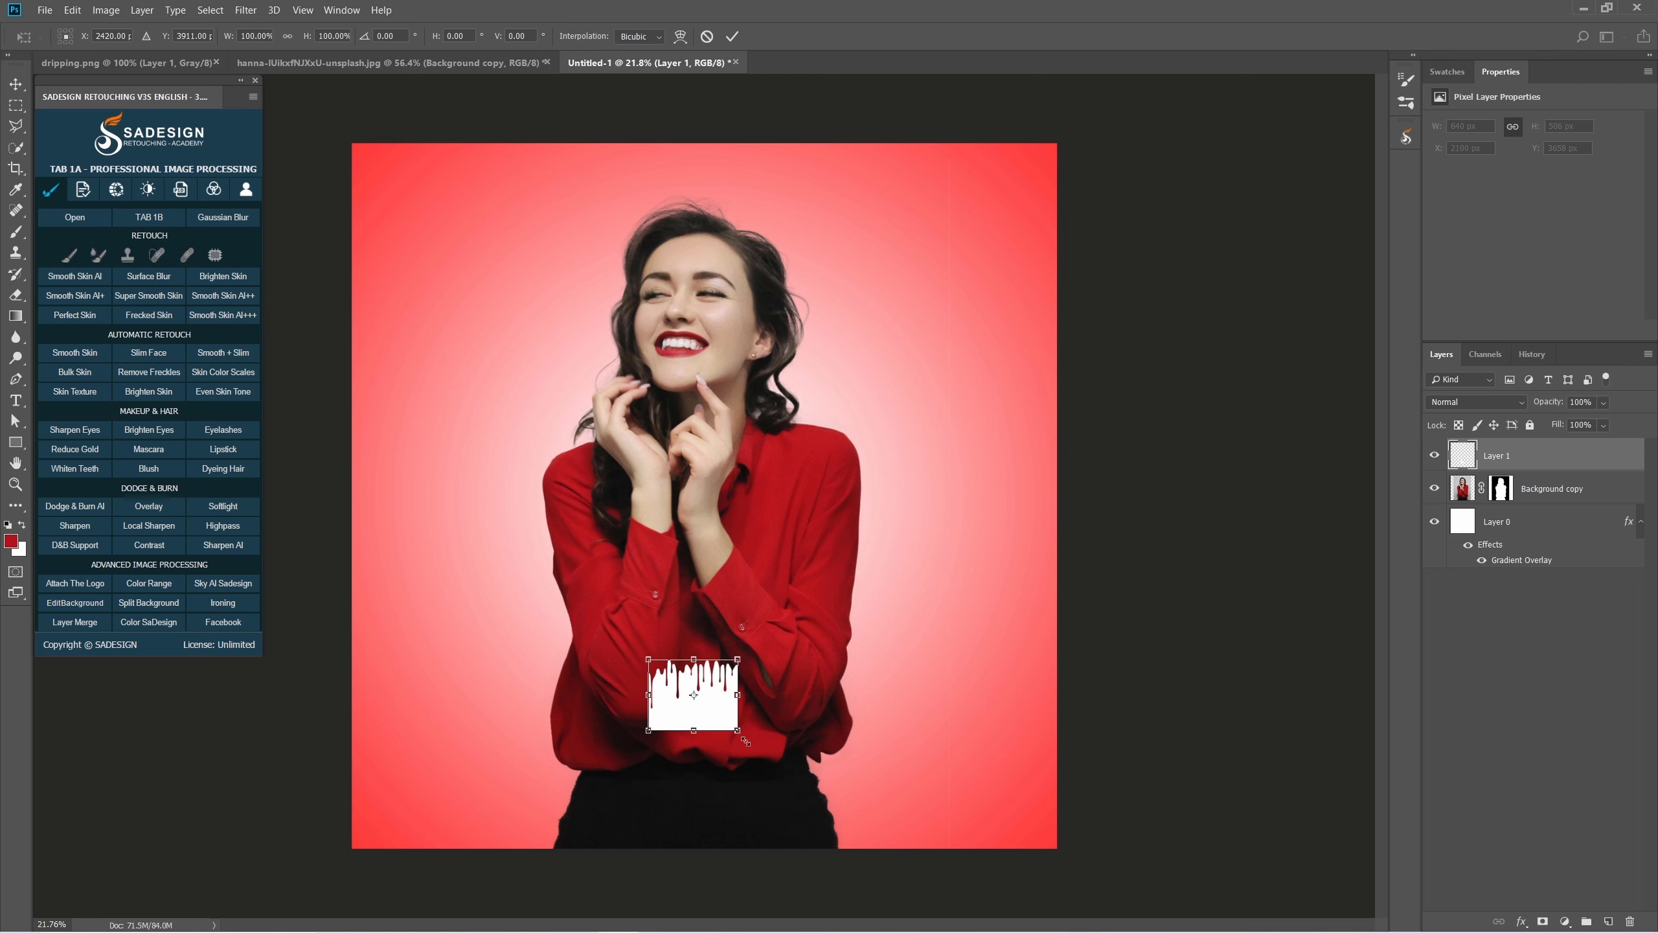
left_click_drag(746, 741, 742, 779)
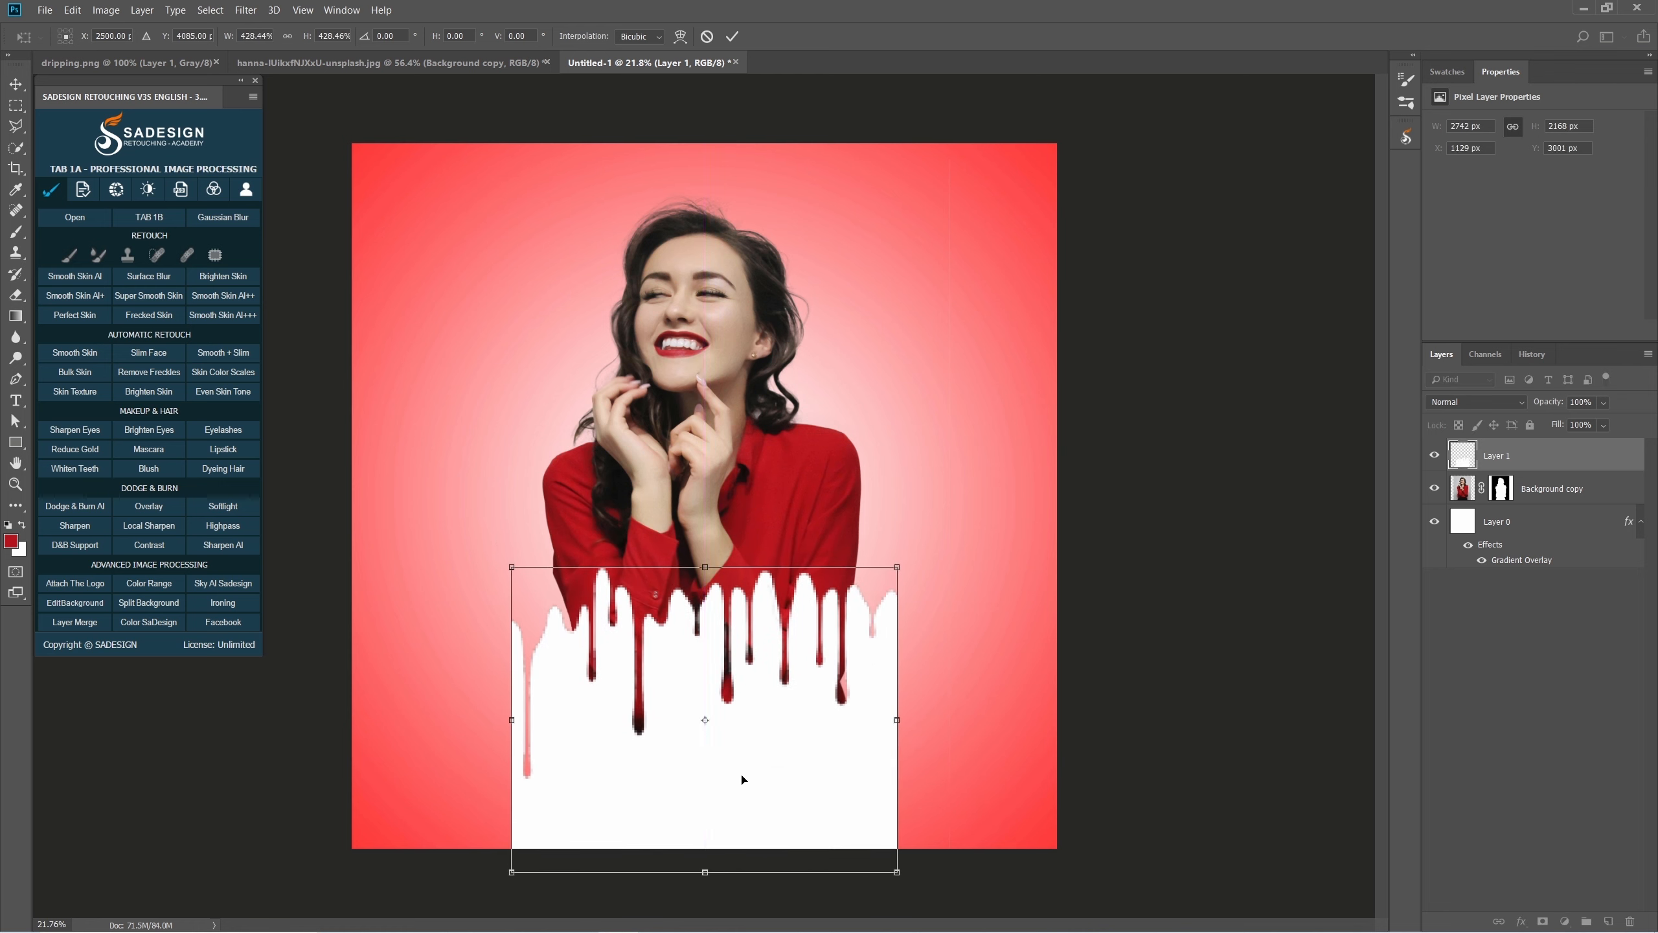
key("Return")
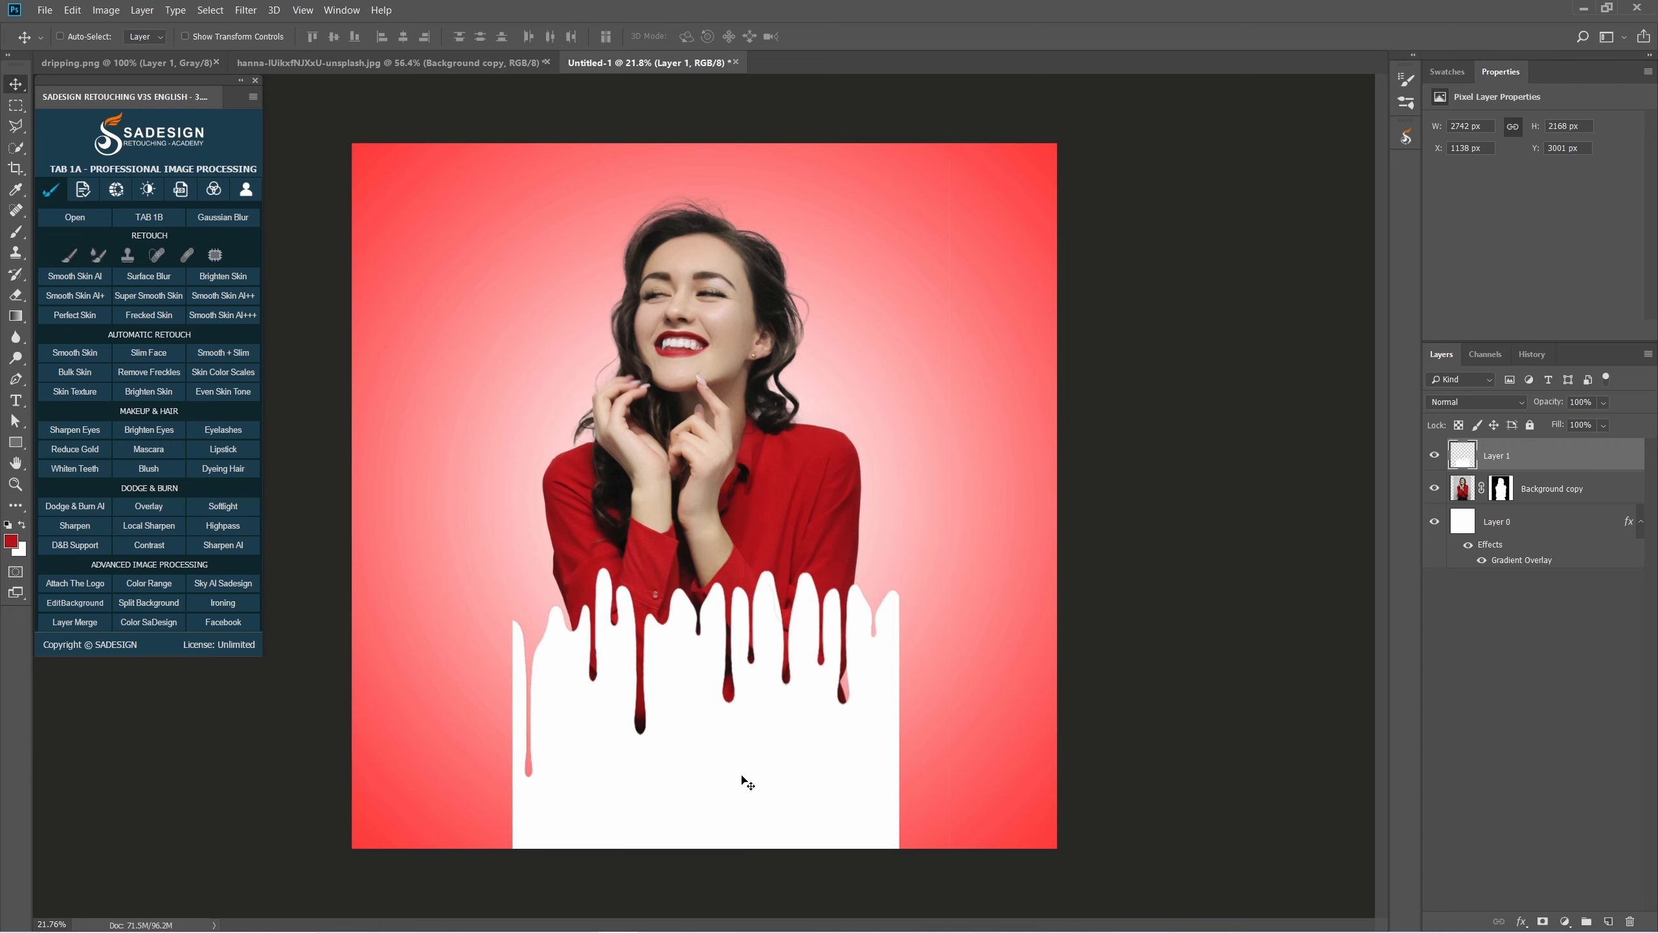
Load the drip shape's layer outline as a selection and hide that layer.
key("ctrl")
left_click(1469, 461, "ctrl")
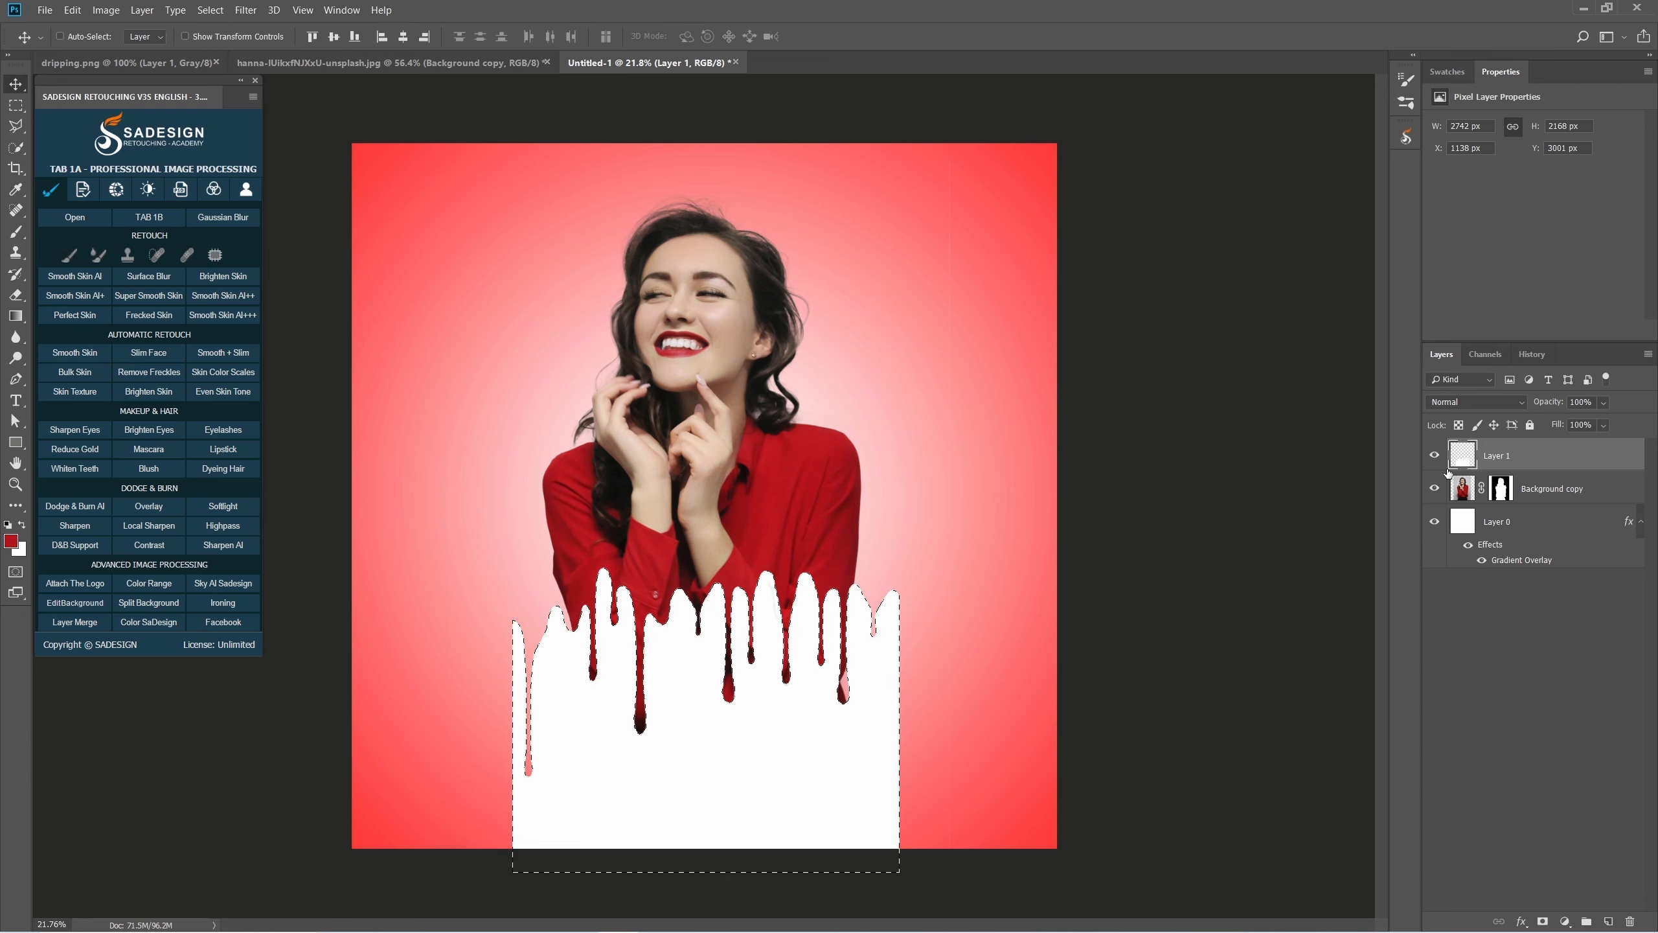
left_click(1434, 455)
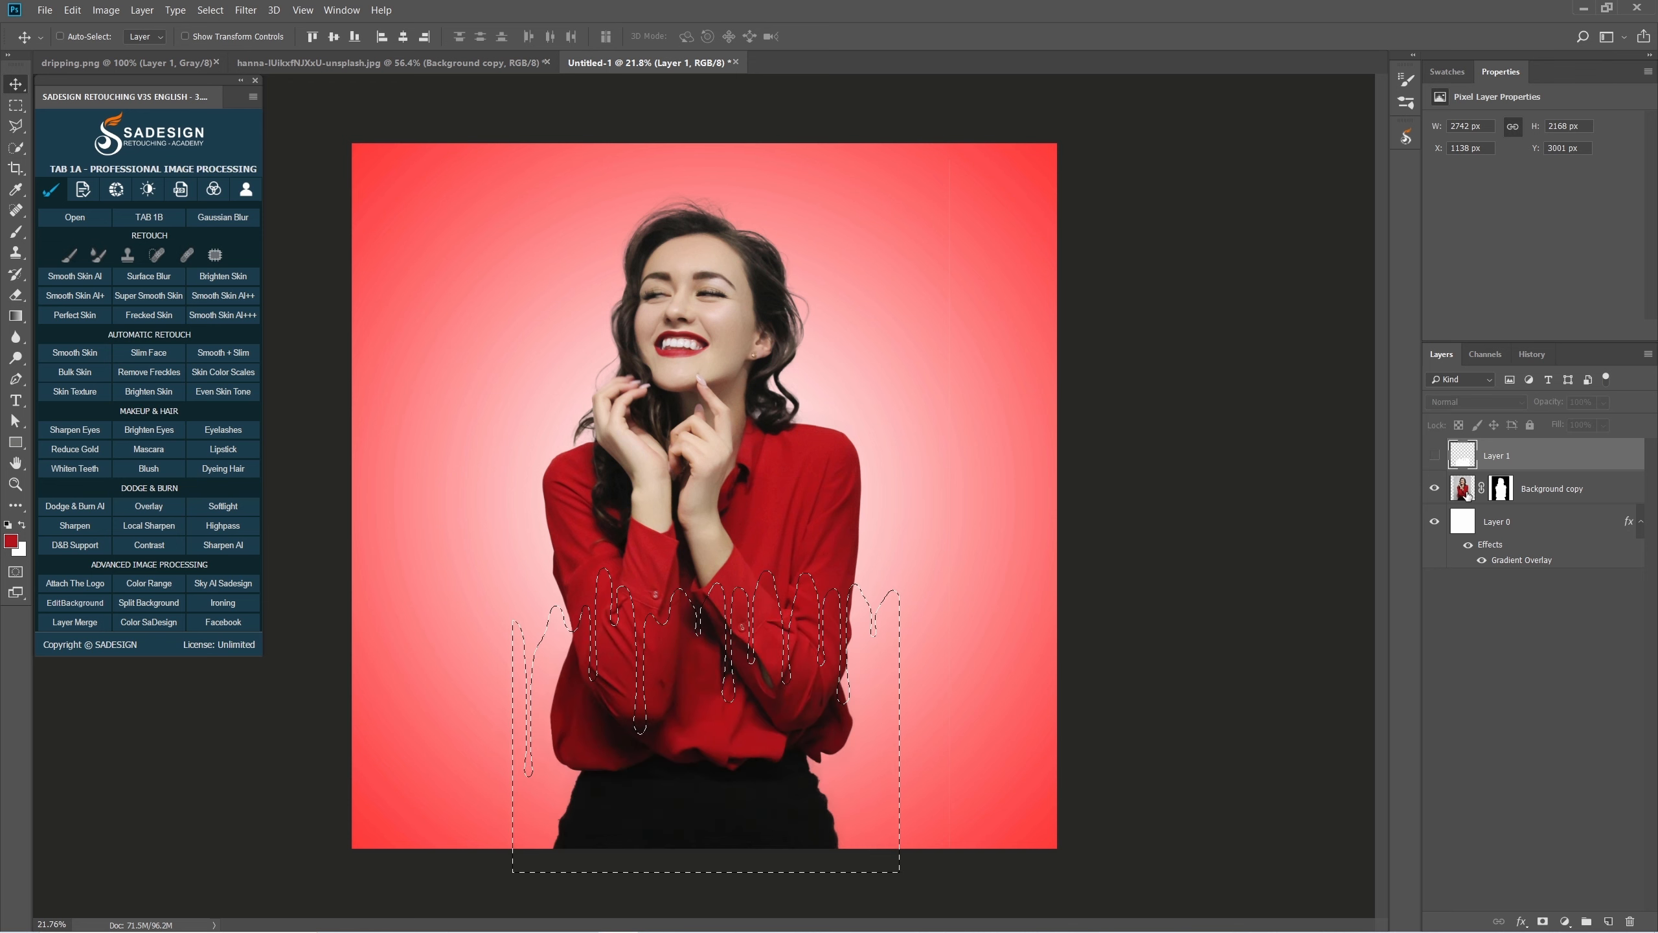
Remove the drip-selected area from the woman's layer mask, deselect, and make the layer's image active.
left_click(1501, 495)
key("Delete")
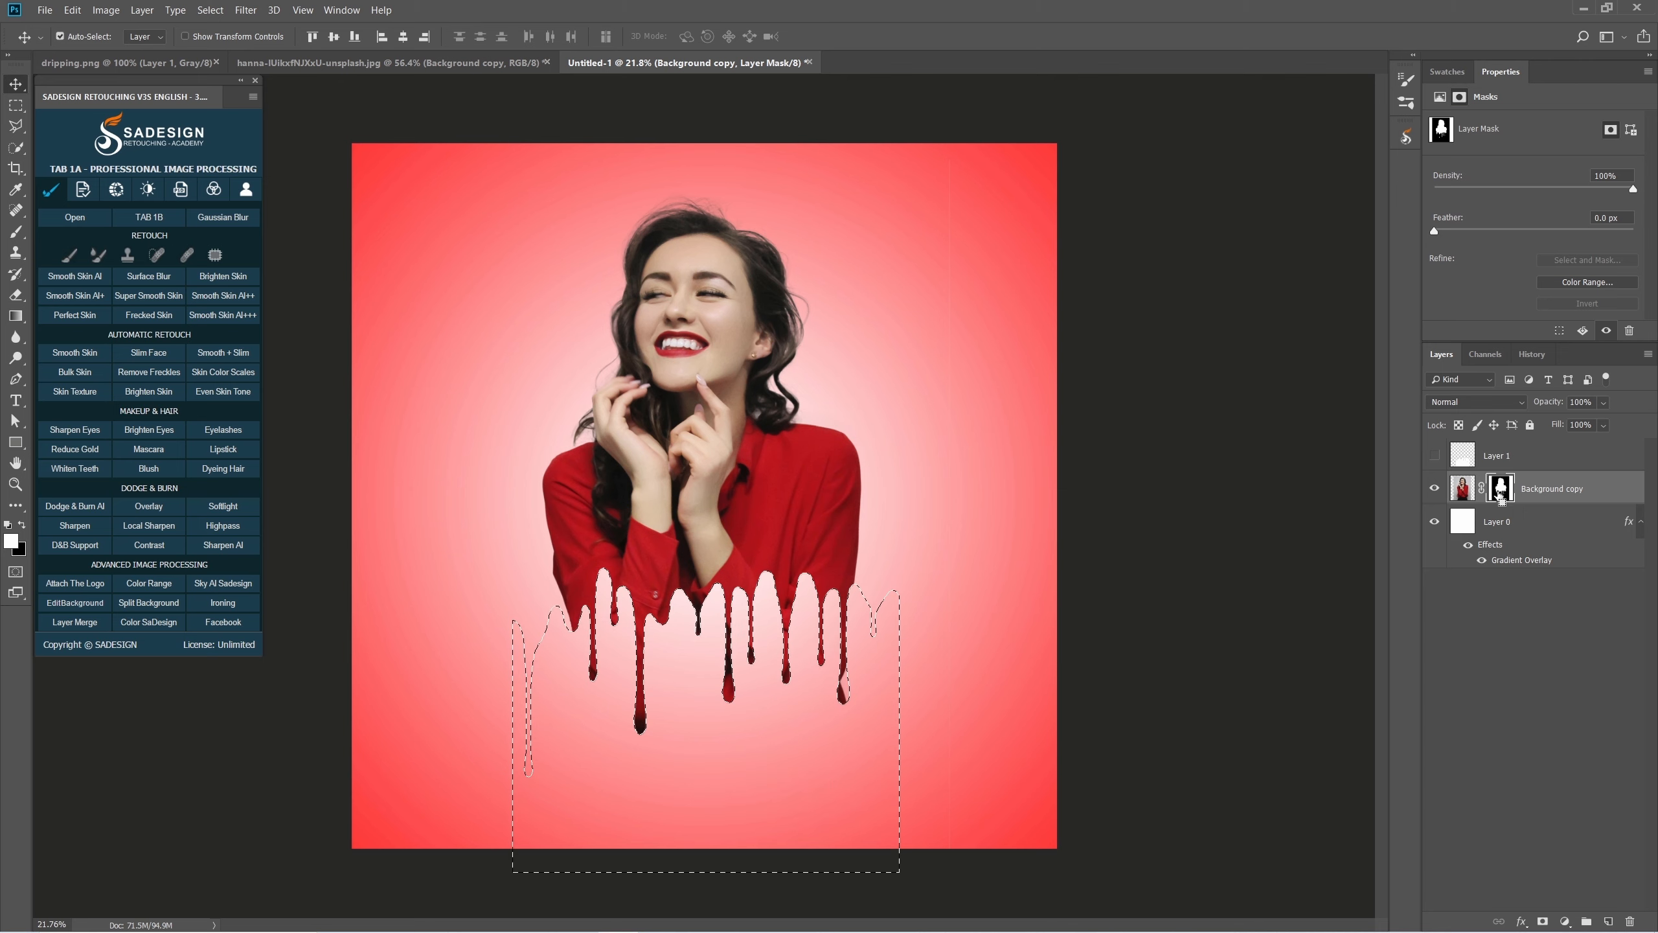
key("ctrl+d")
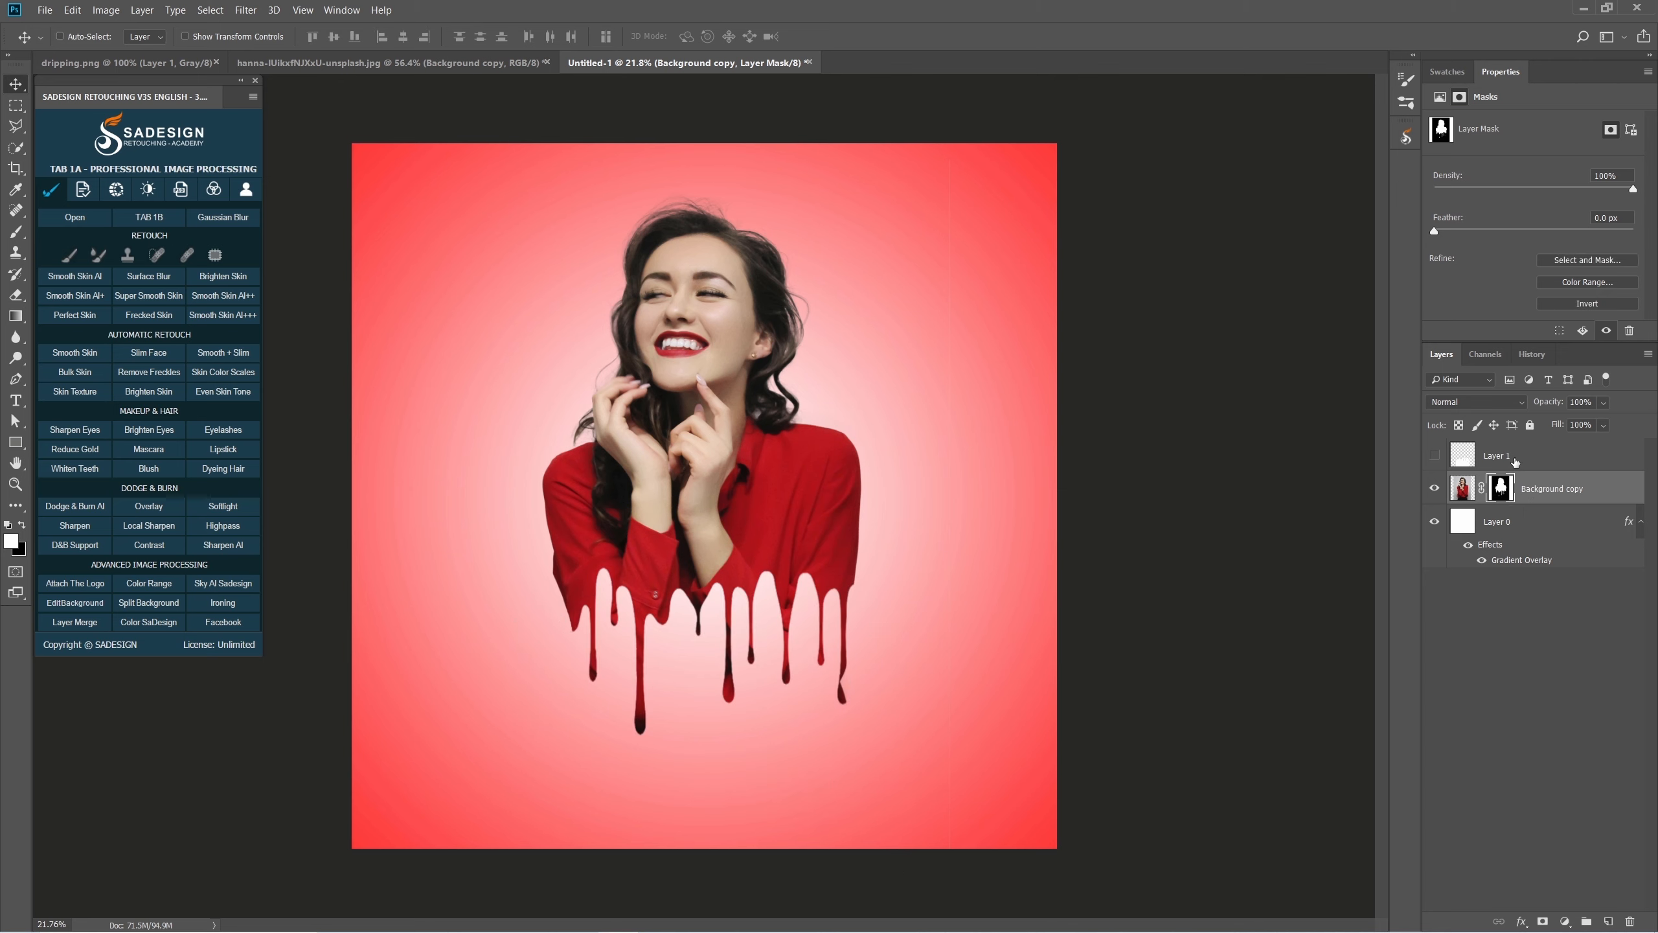
left_click(1466, 495)
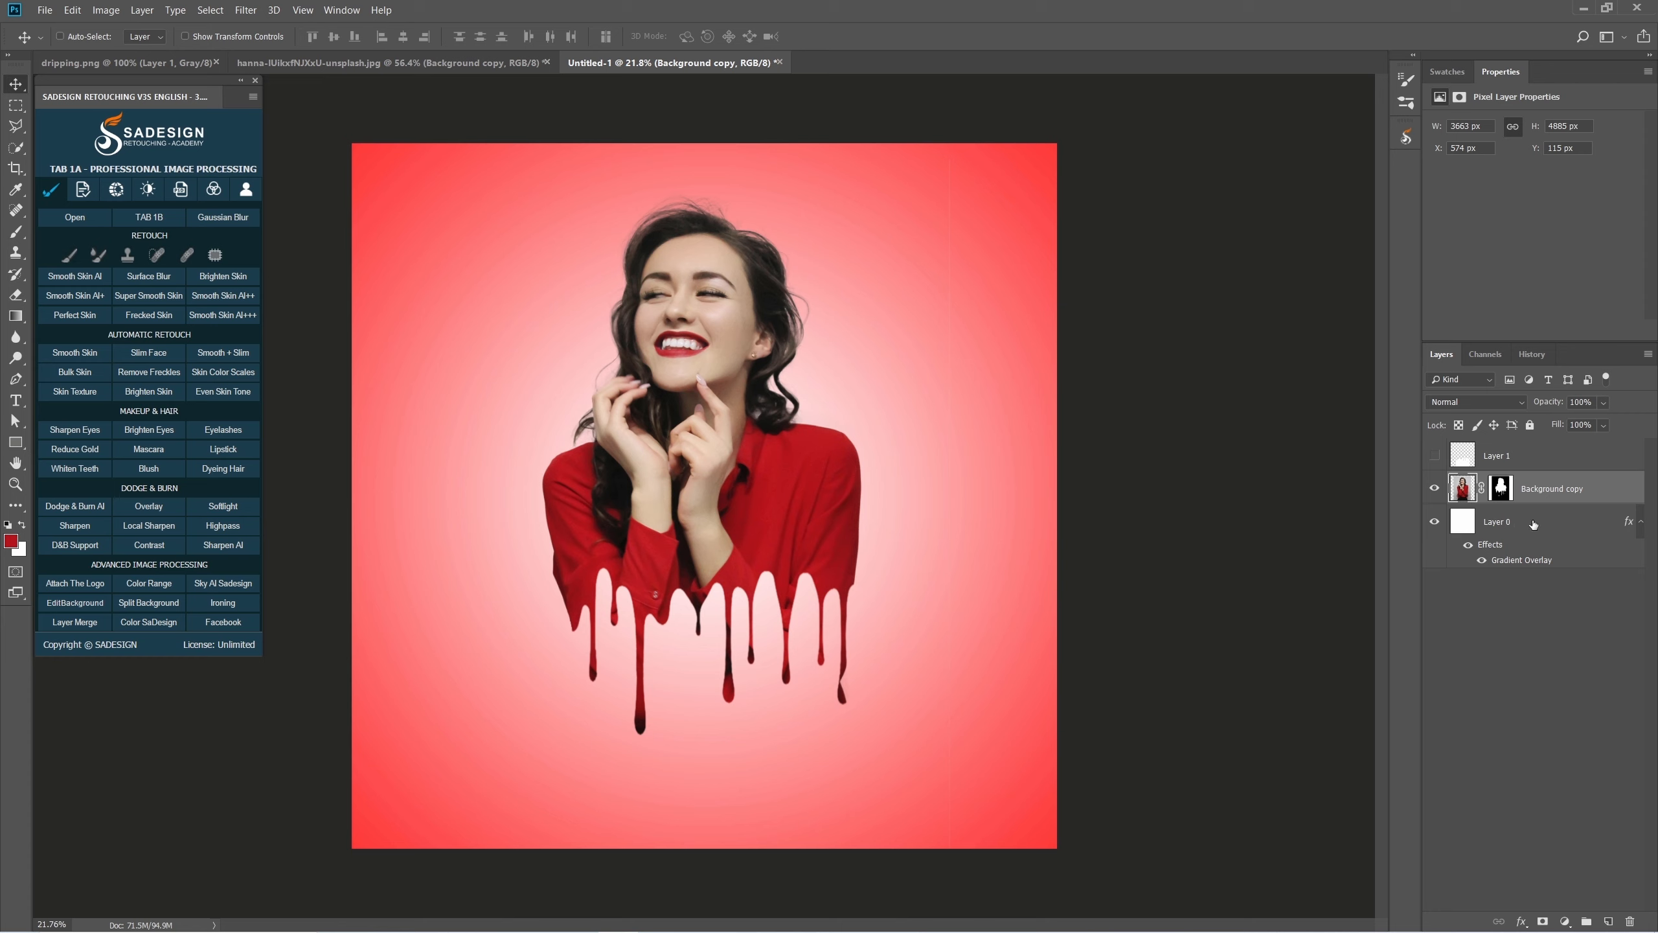
Create a new layer directly above Layer 0 and activate the Brush Tool.
left_click(1513, 522)
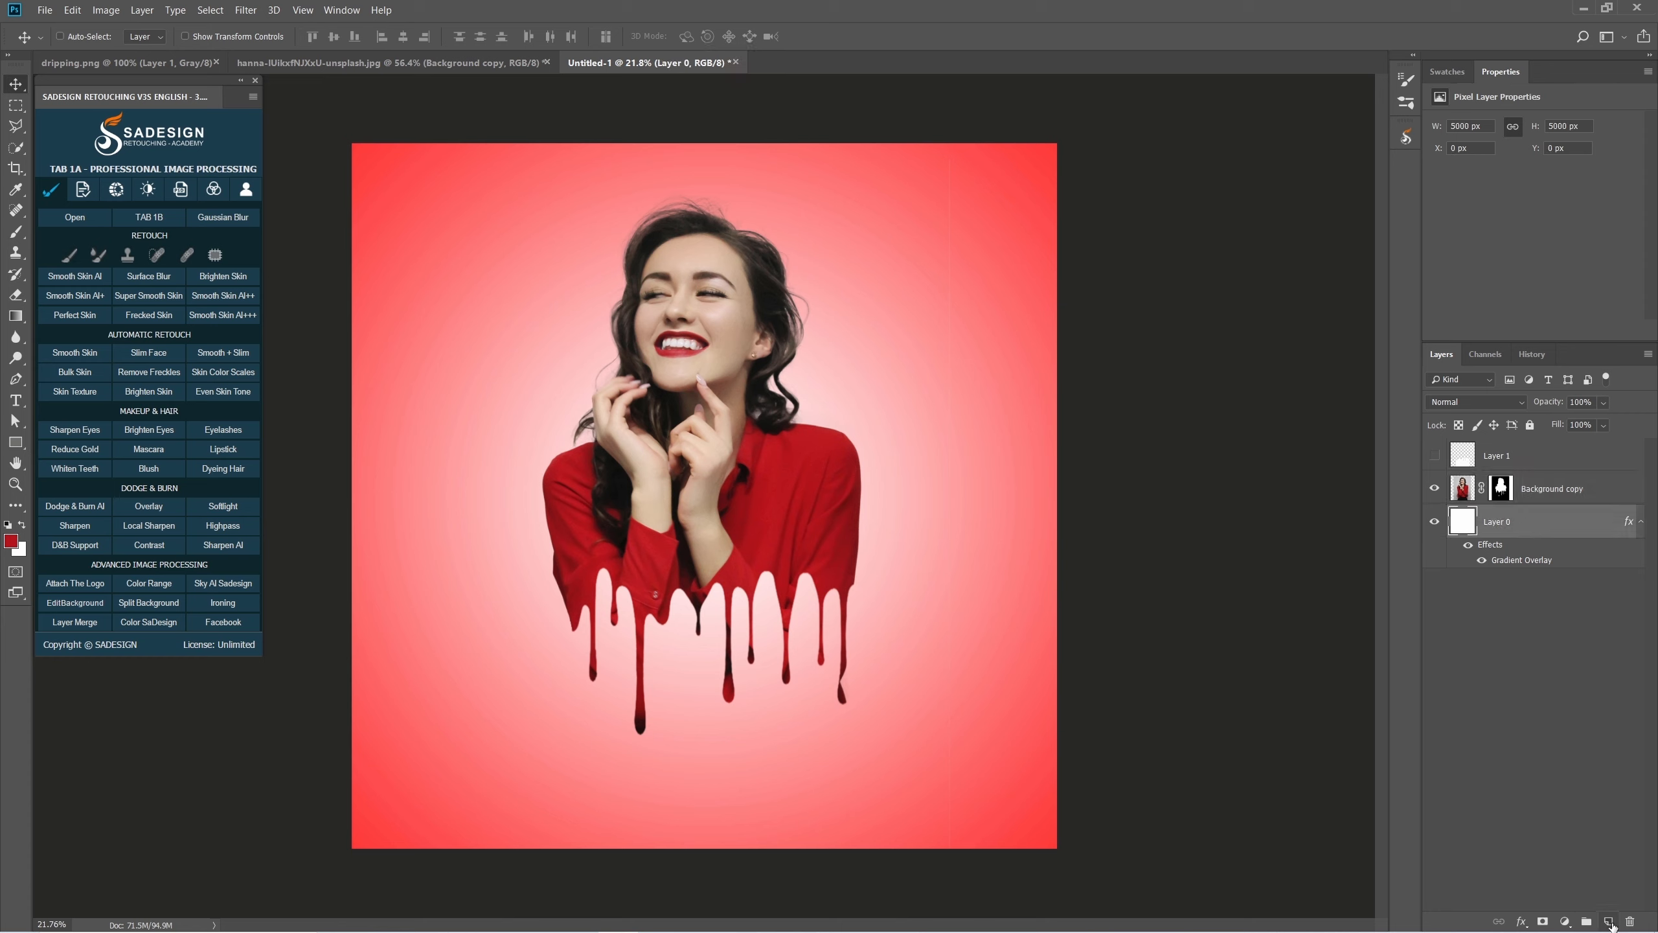
left_click(1609, 921)
key("b")
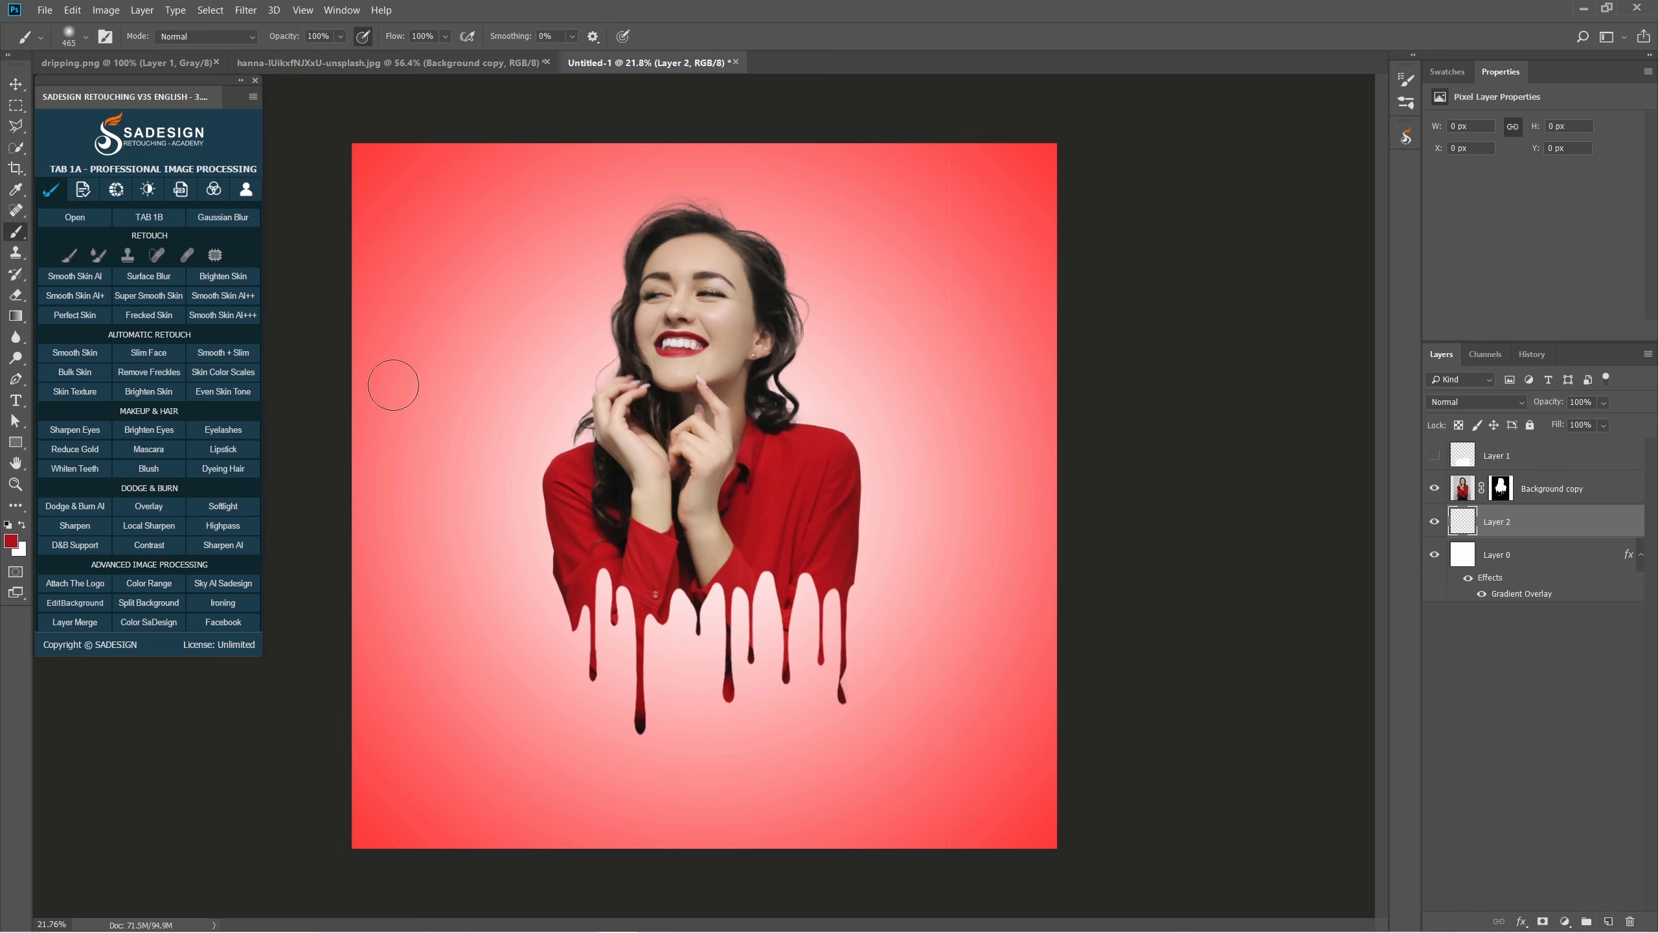
right_click(22, 236)
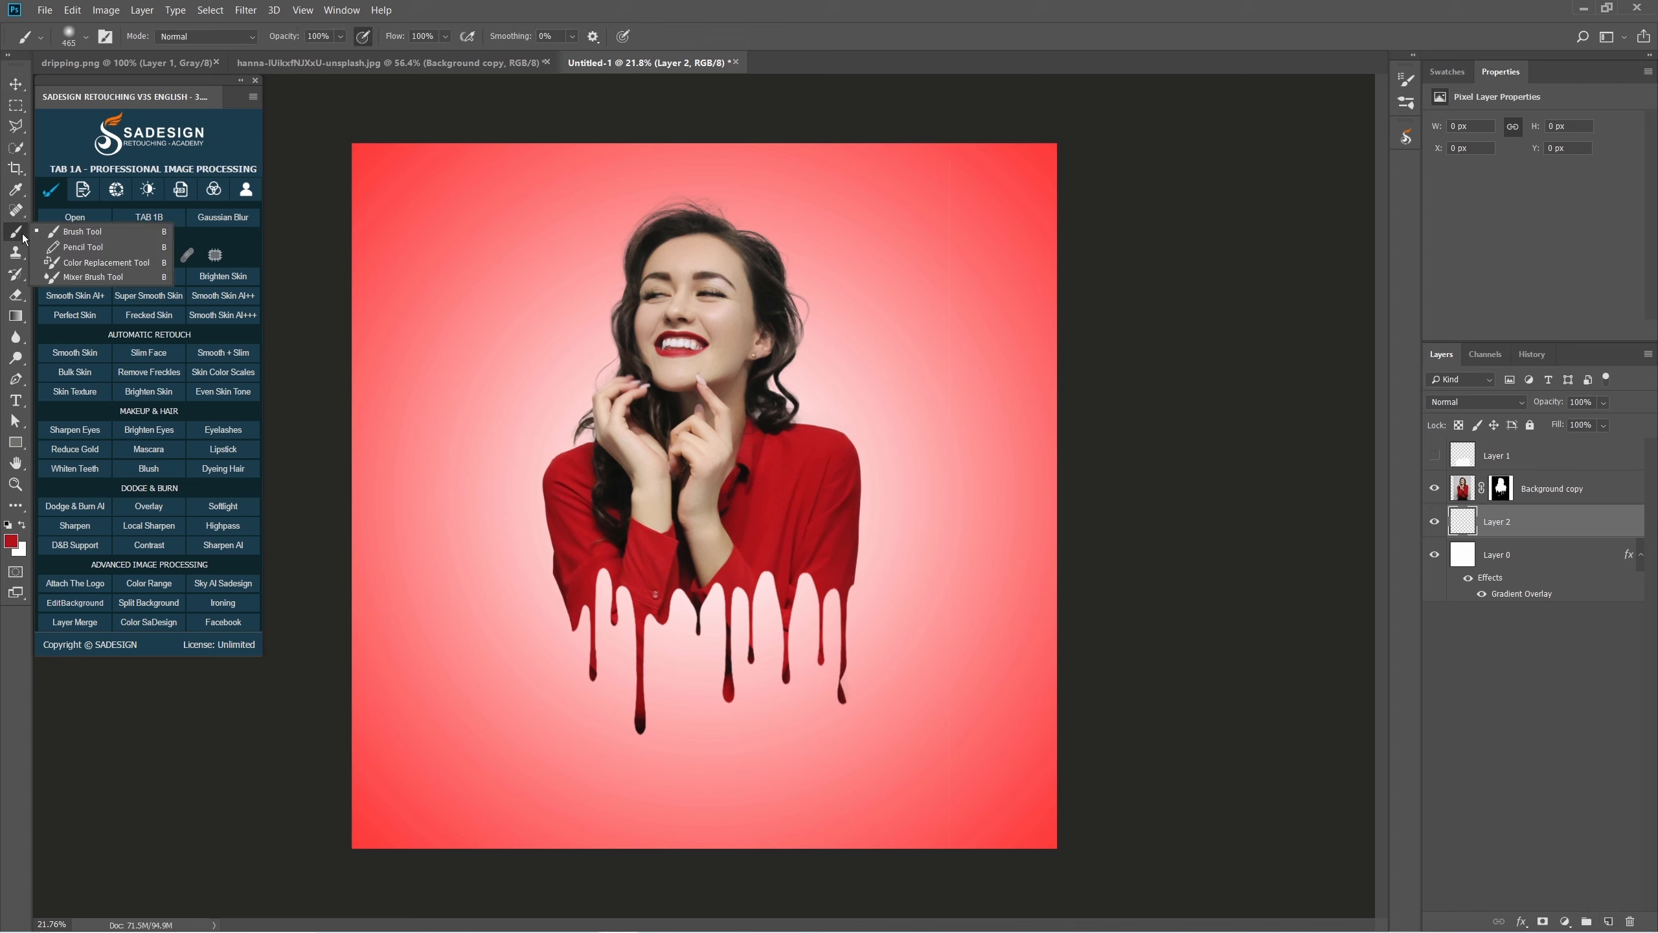
left_click(96, 232)
Load the (SaDesign) splatter_photoshop_brushes_by_ofthecrucified .abr file into the brush presets.
left_click(86, 38)
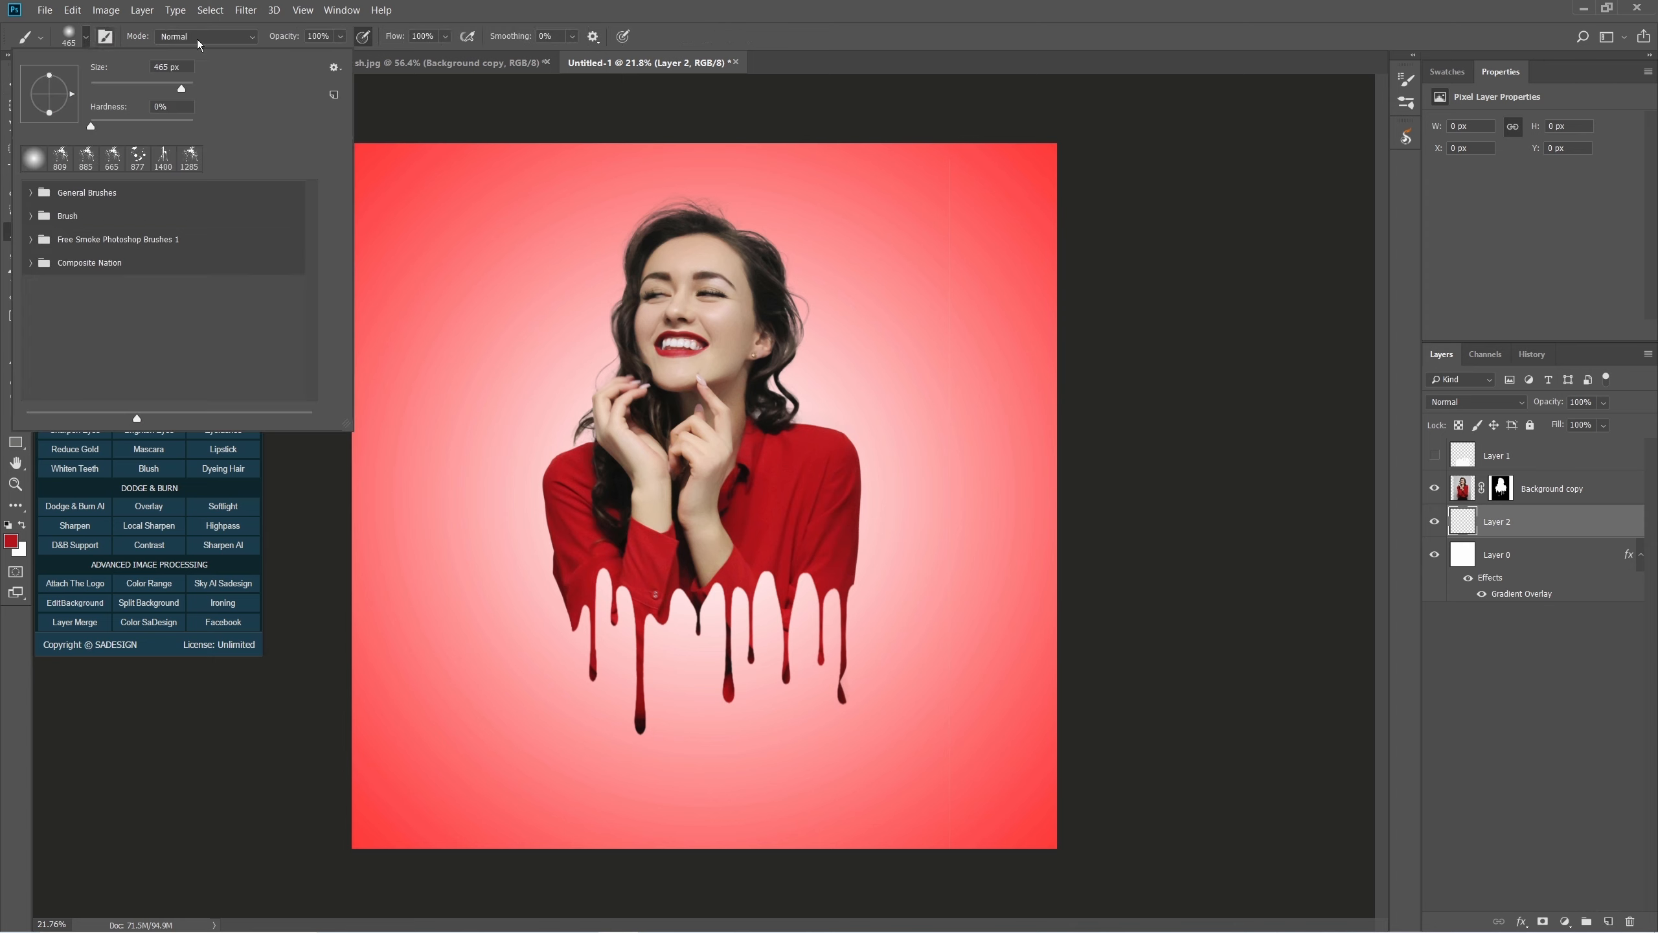
left_click(335, 68)
left_click(314, 293)
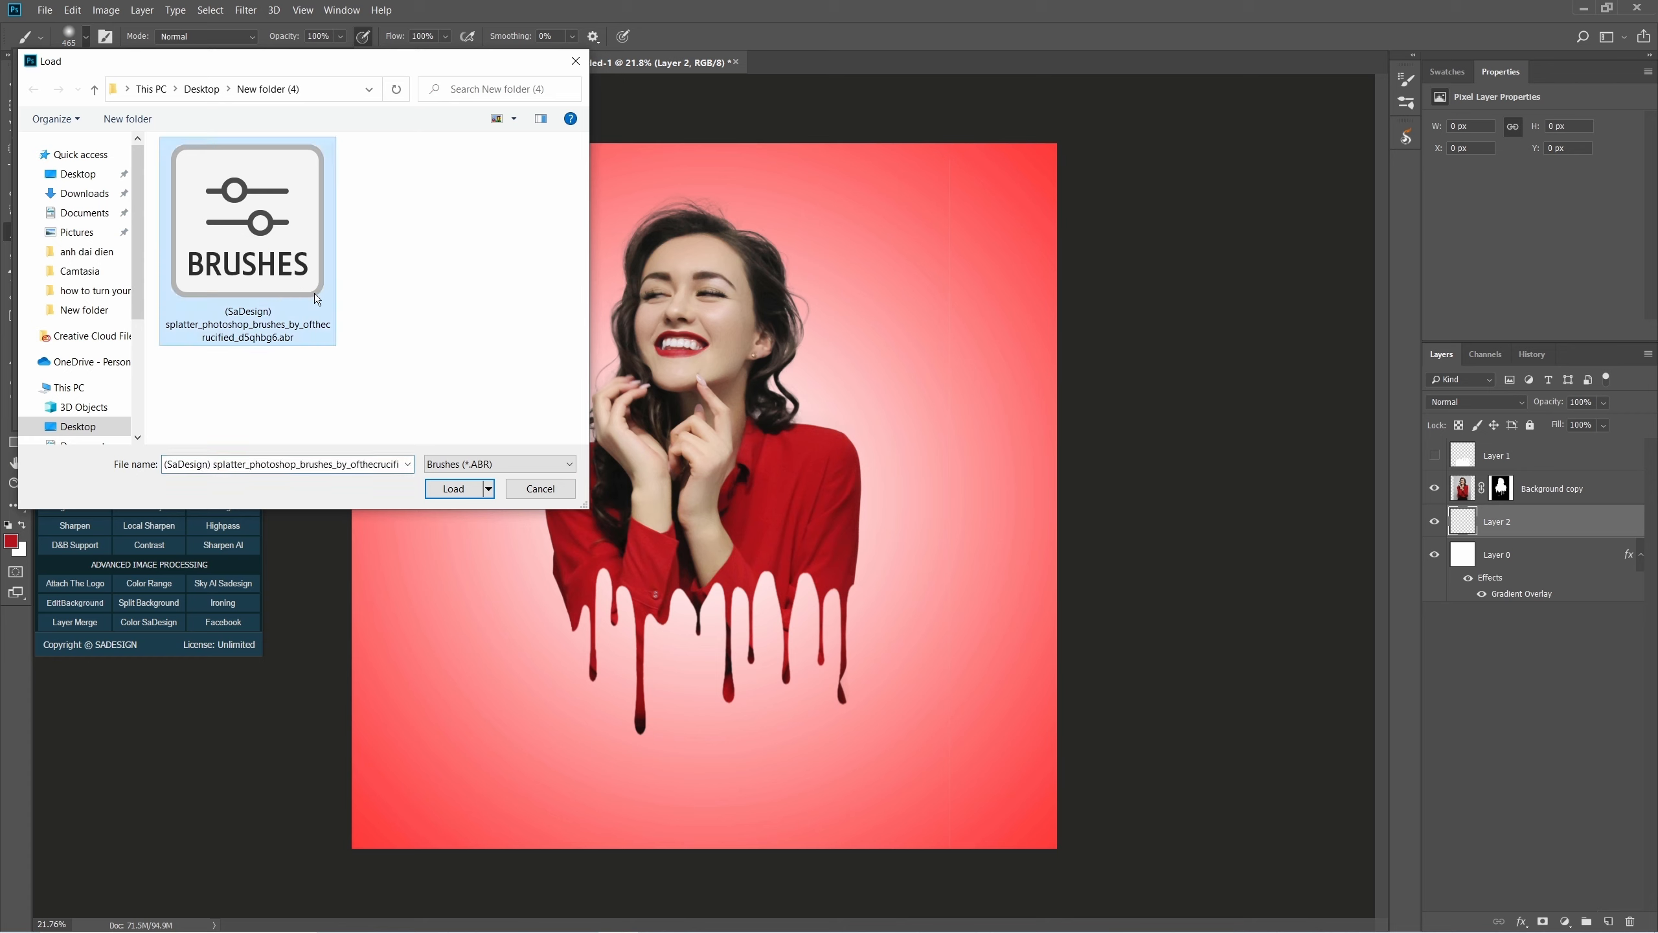
left_click(458, 488)
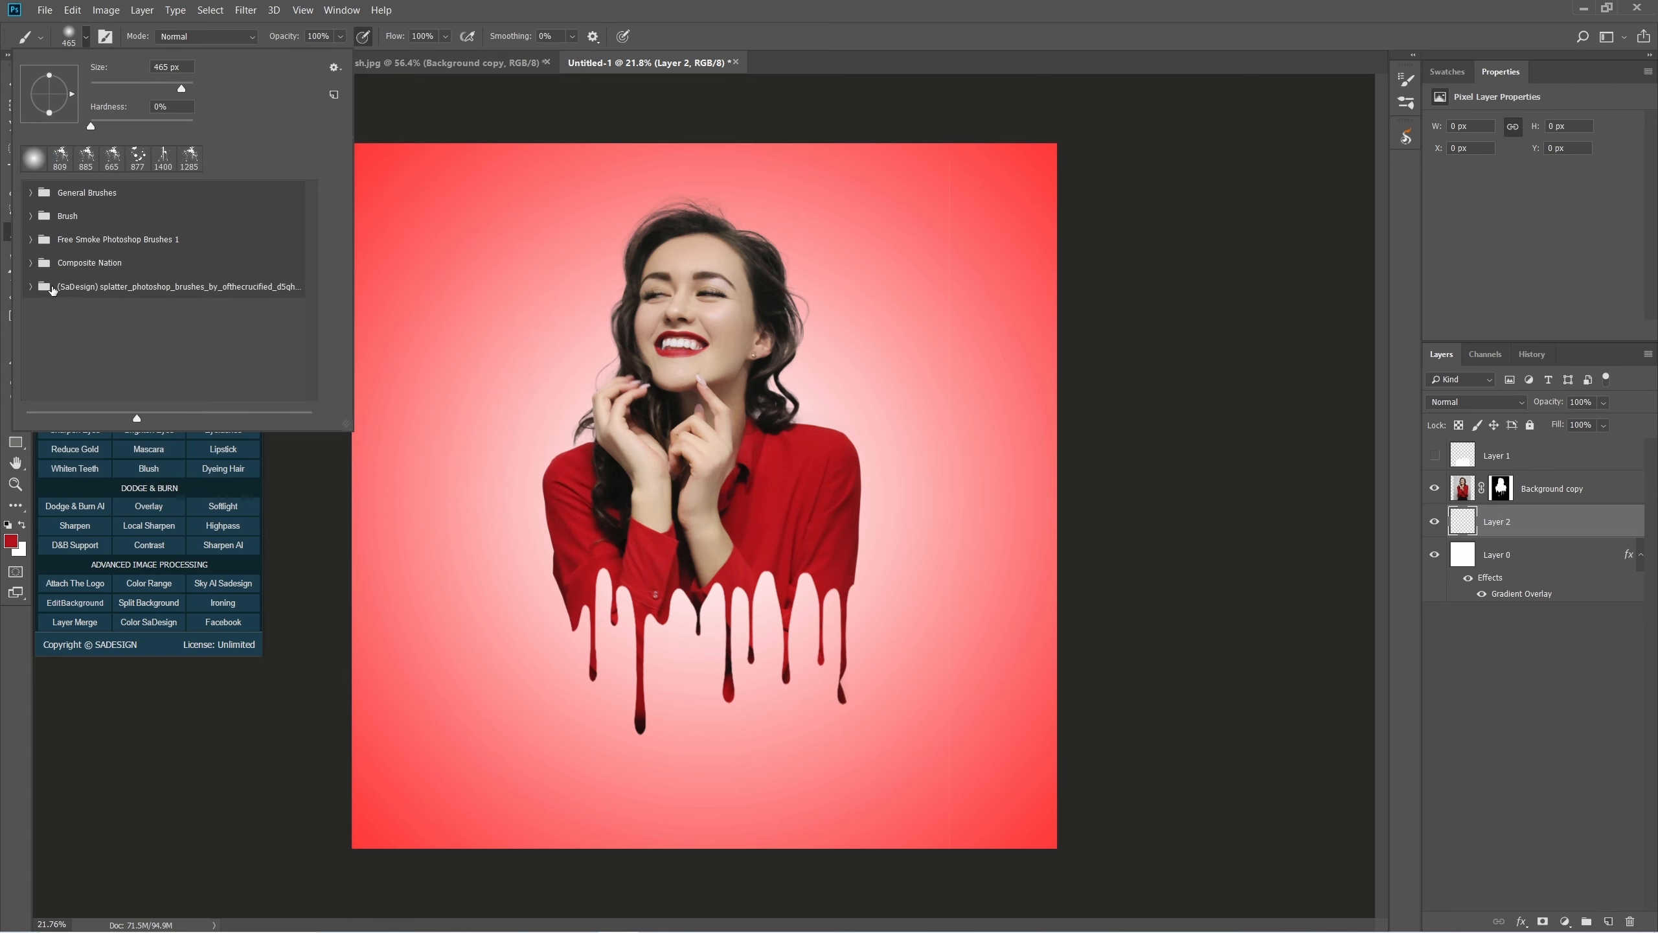
Choose the splat7 brush from the loaded splatter set and enlarge it to 1327 px.
left_click(29, 286)
left_click_drag(313, 228, 308, 314)
left_click(114, 346)
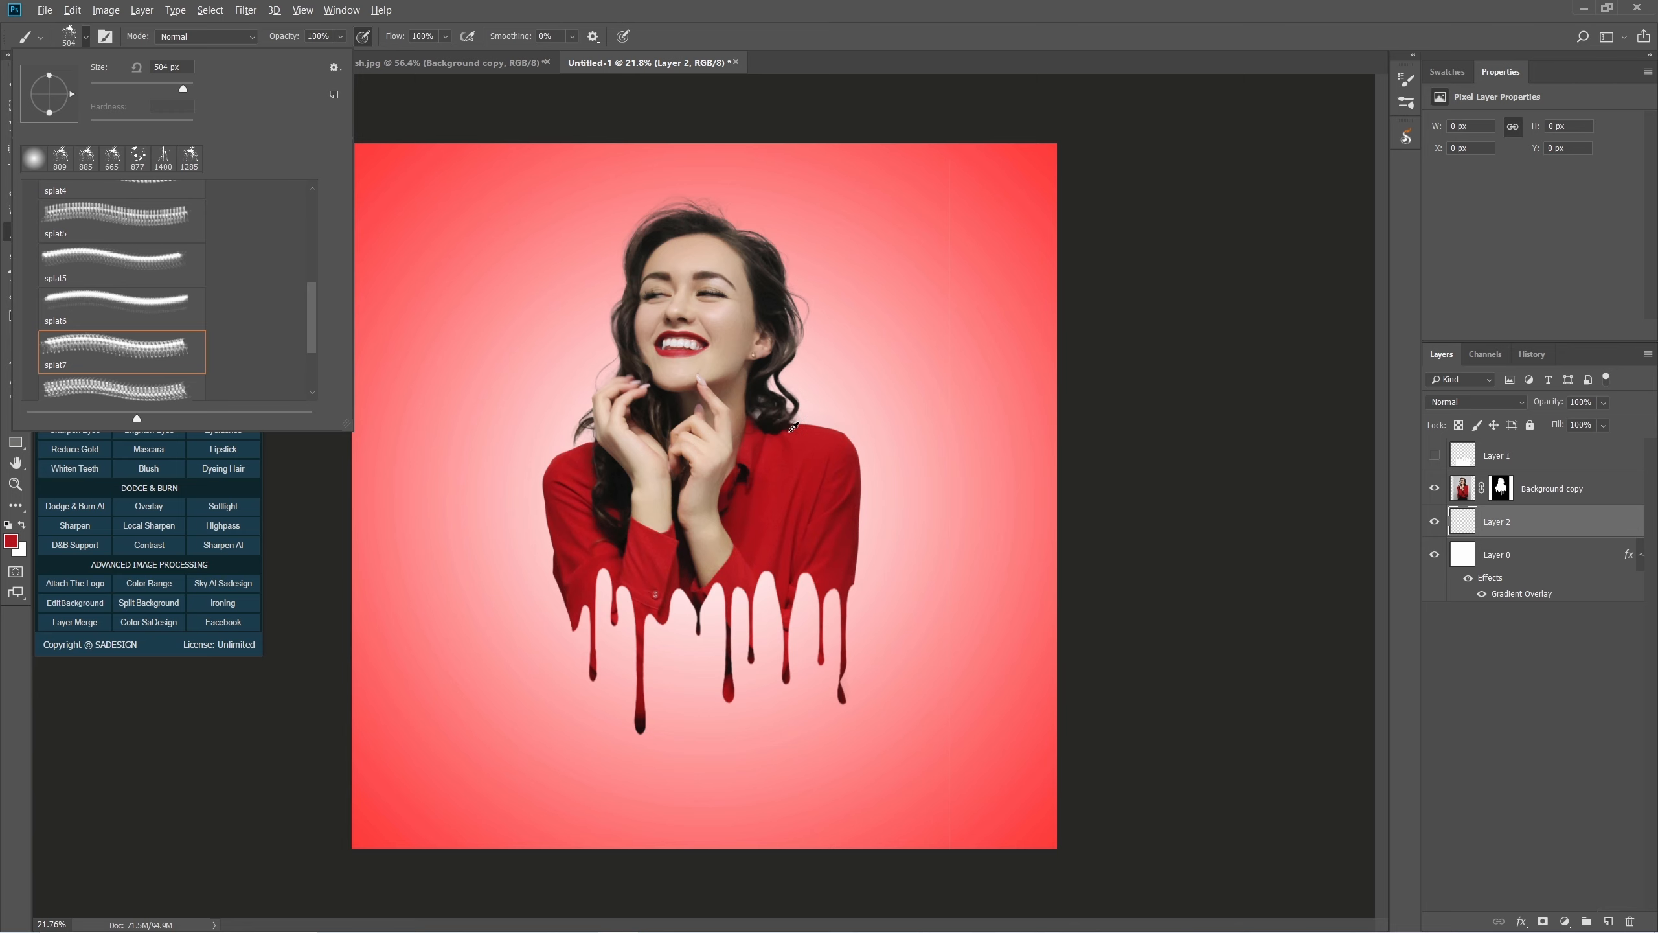
left_click(774, 447, "alt")
left_click_drag(816, 438, 875, 437)
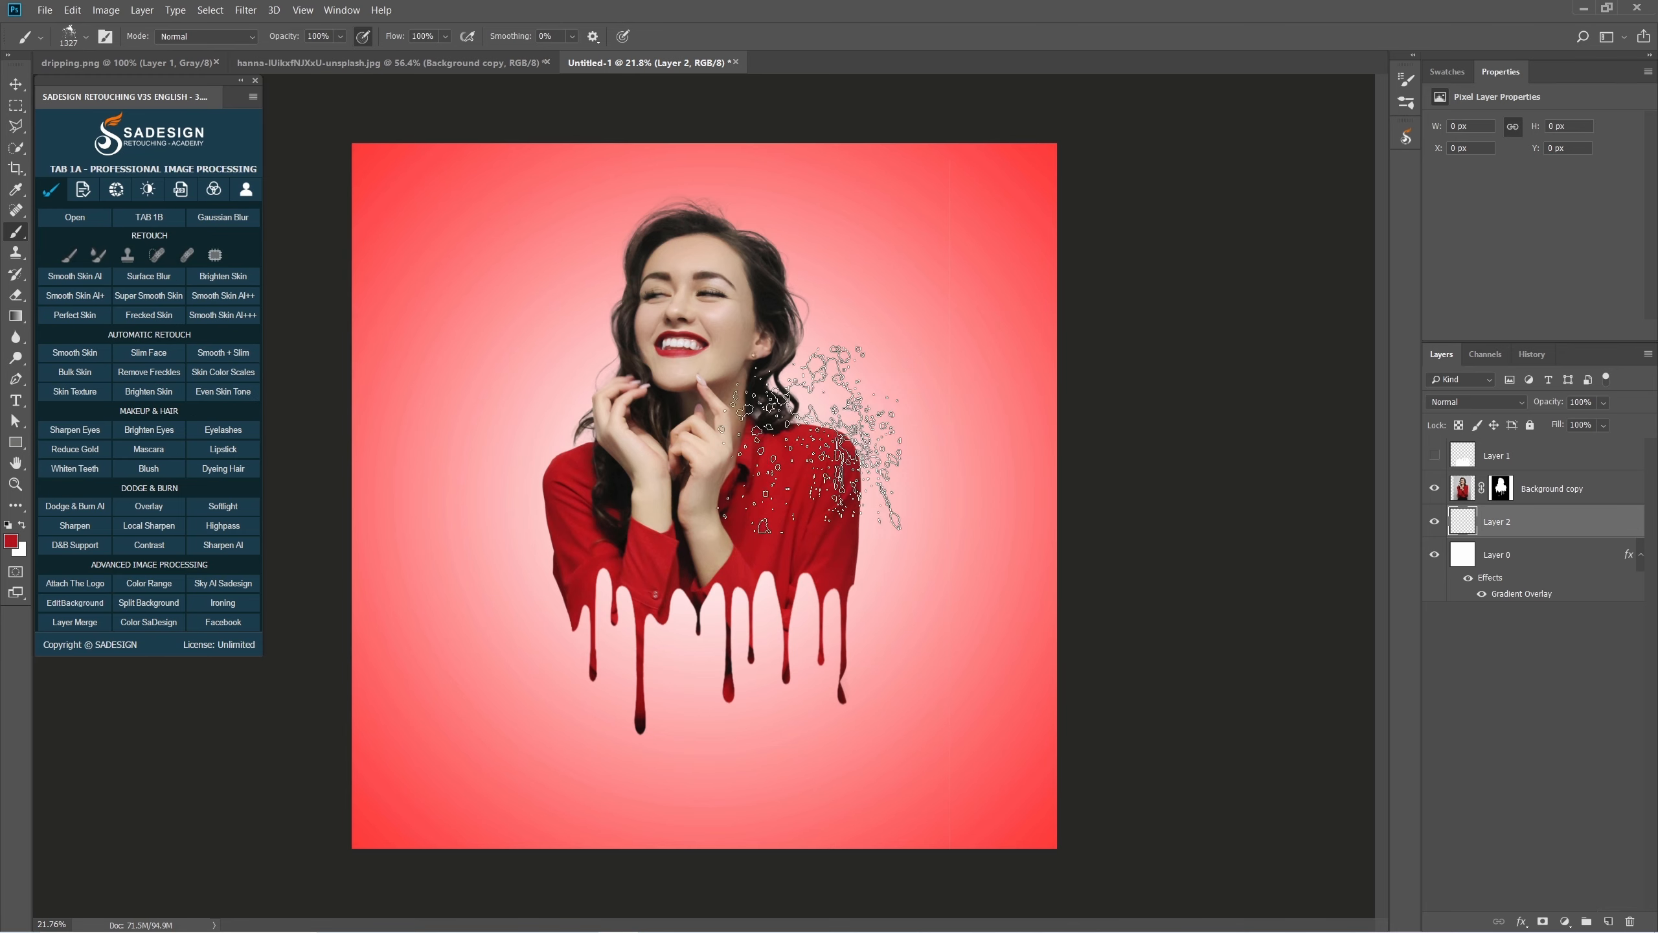
Set the foreground color to b9161b sampled from the shirt and stamp the splatter behind her shoulder on the image's right side.
left_click(10, 540)
left_click(606, 469)
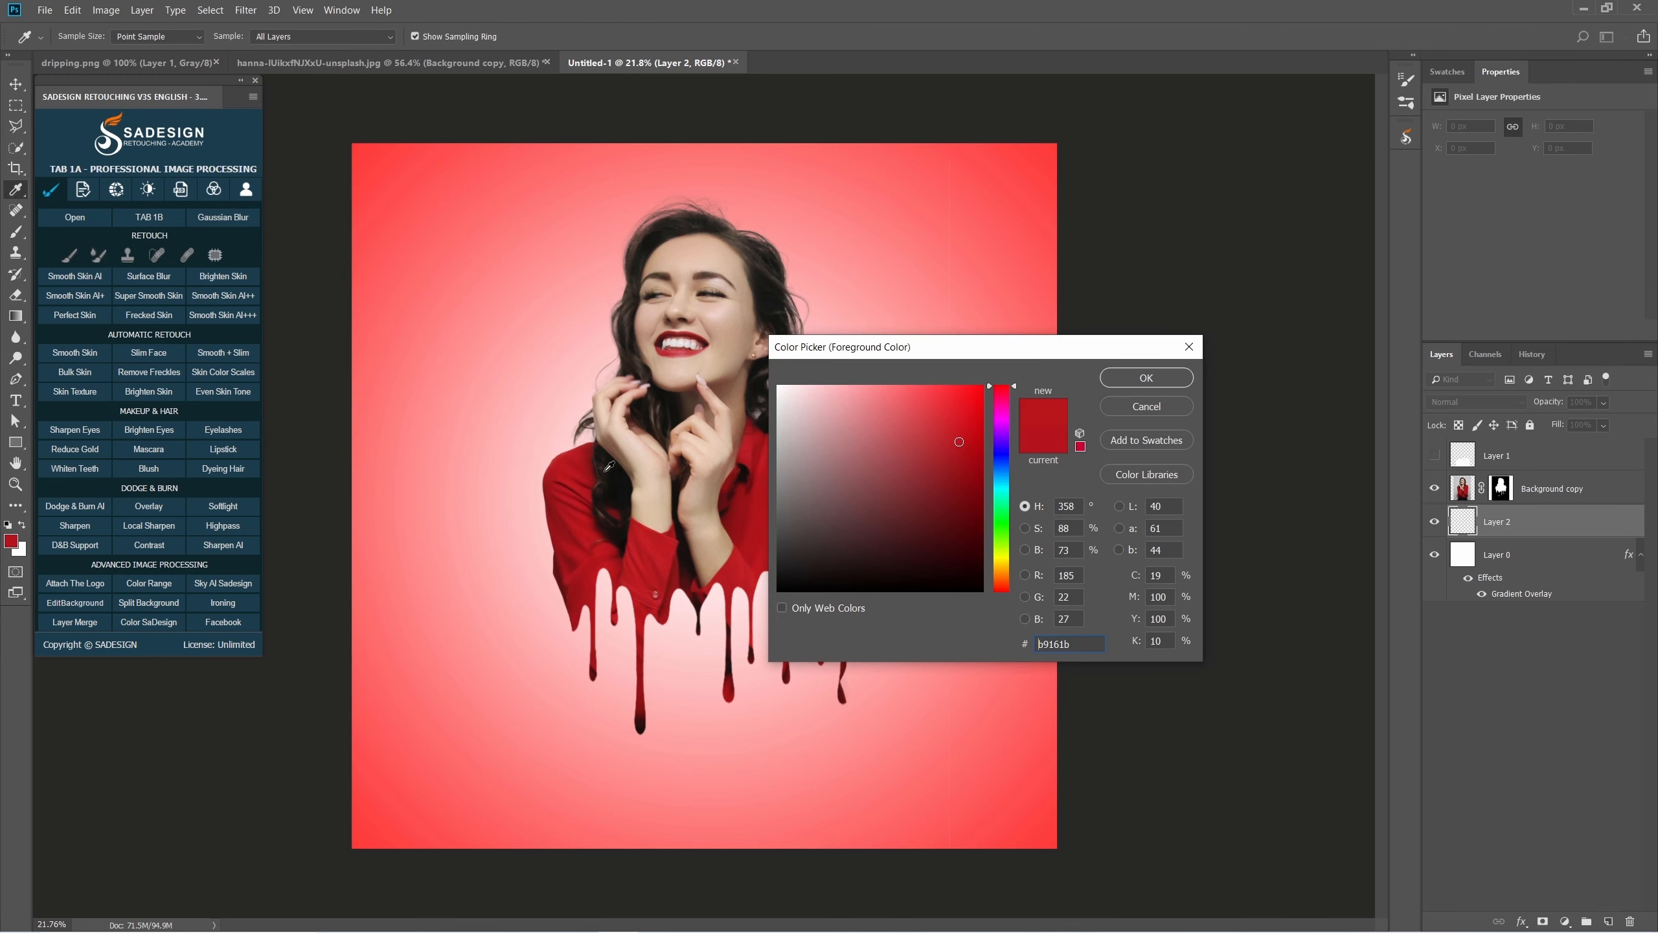
left_click(1145, 377)
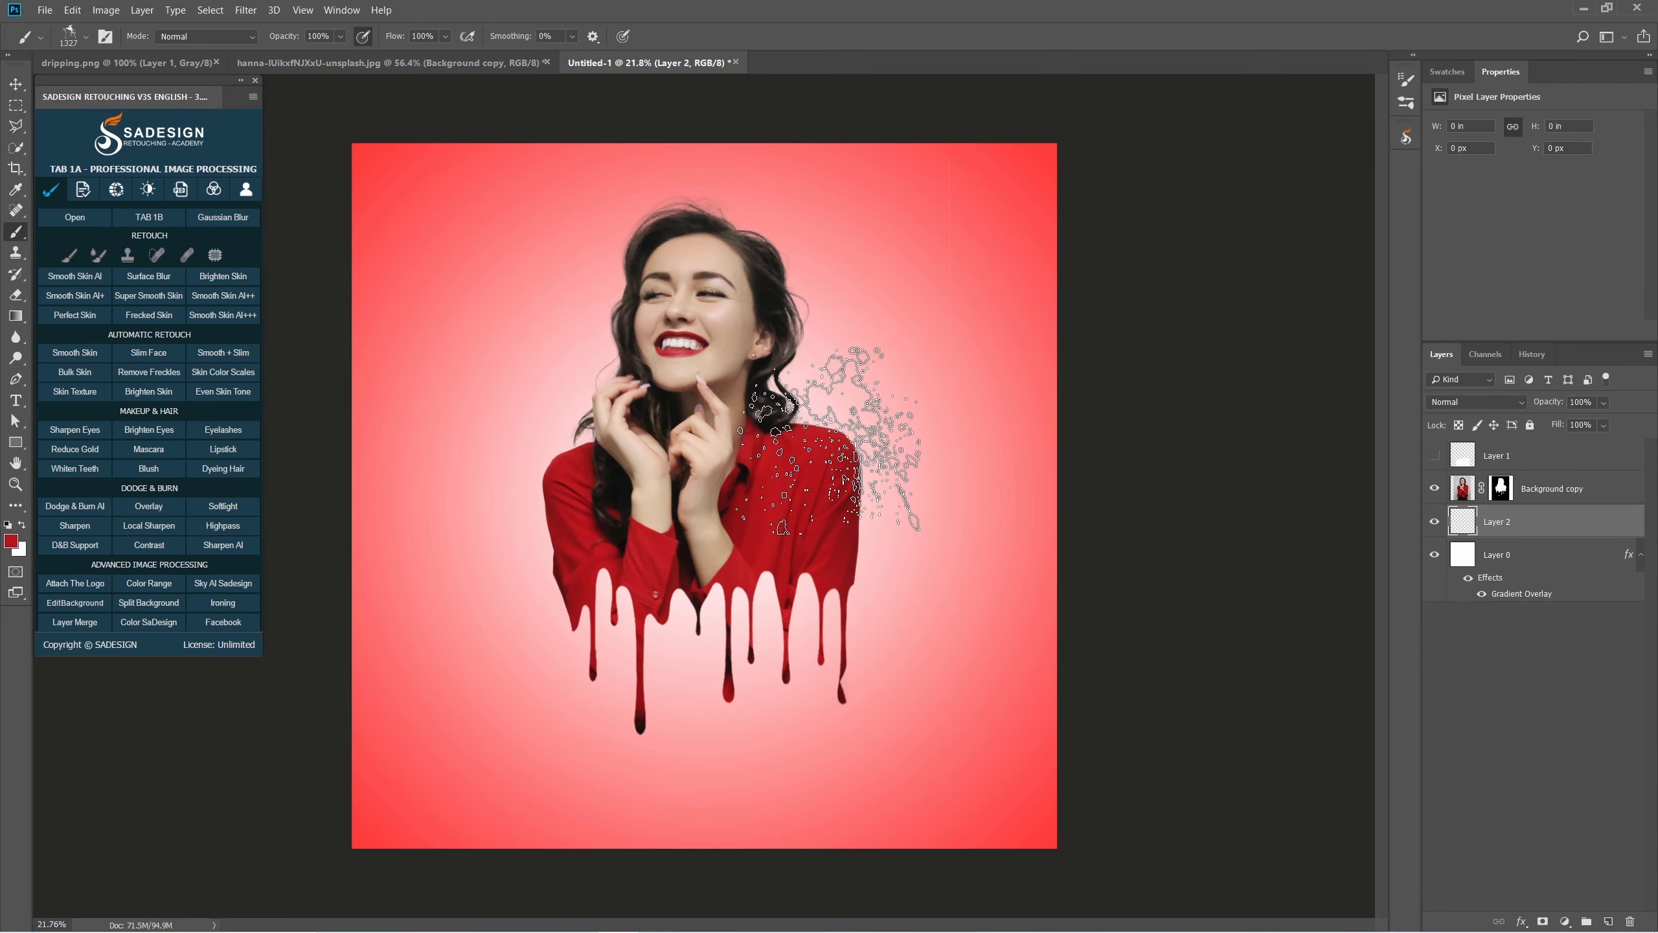
left_click(829, 439)
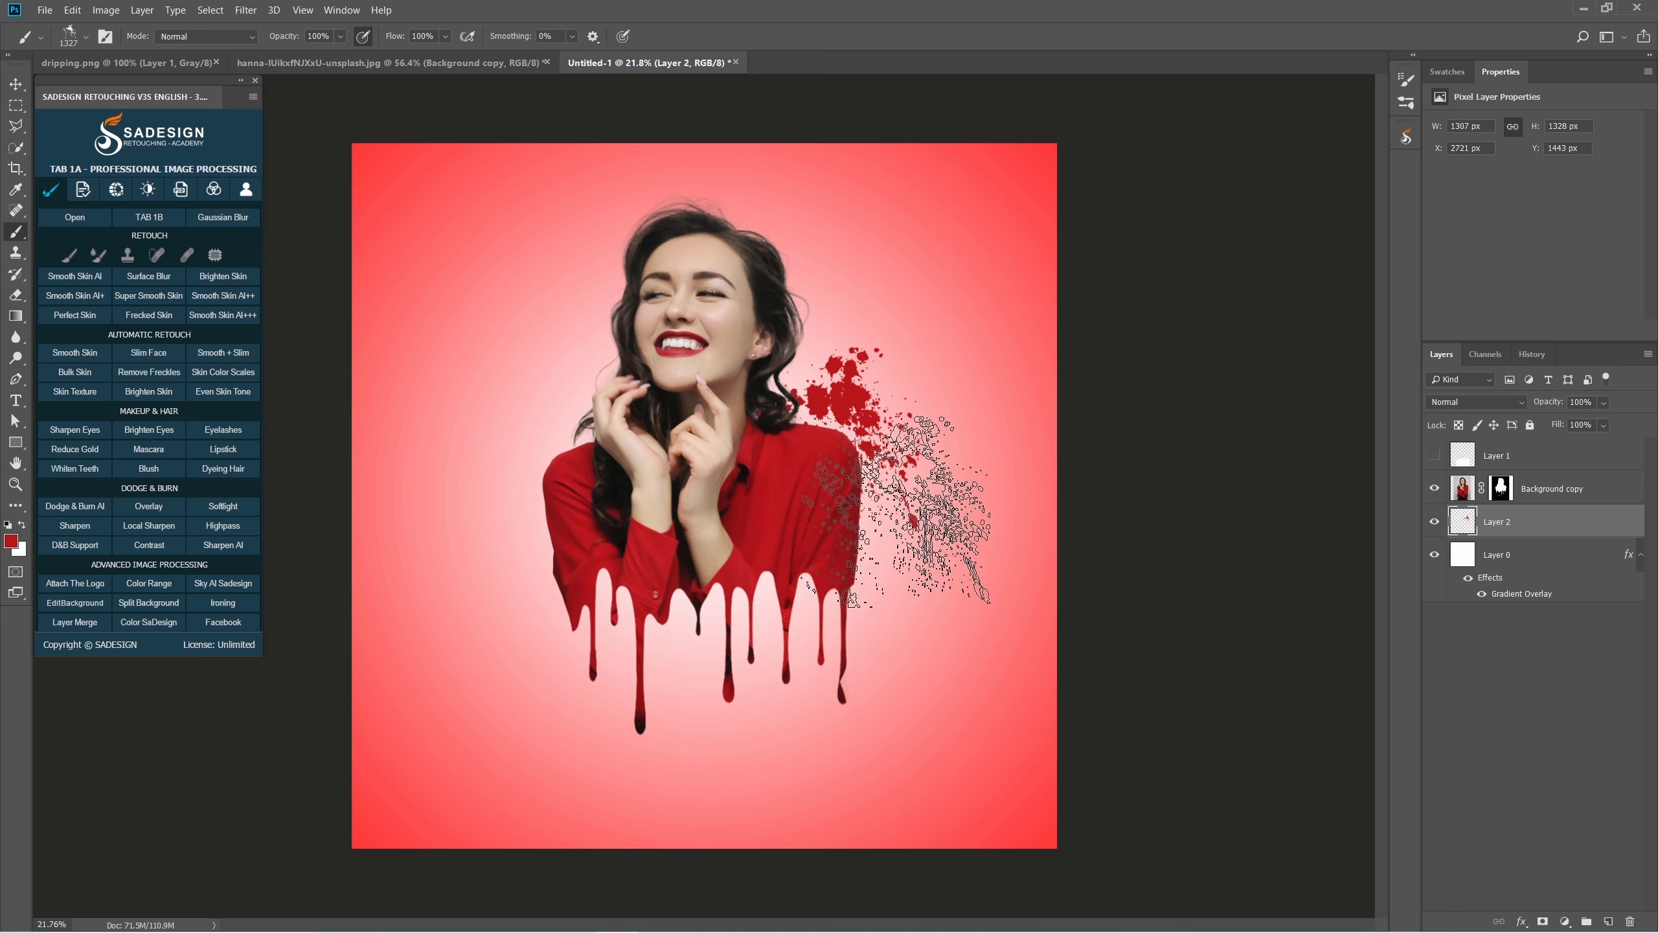
Choose the splat10 brush, enlarge it to 1274 px, and stamp a splatter behind her shoulder on the image's left side.
right_click(910, 520)
scroll(979, 751, "down", 2)
left_click(986, 789)
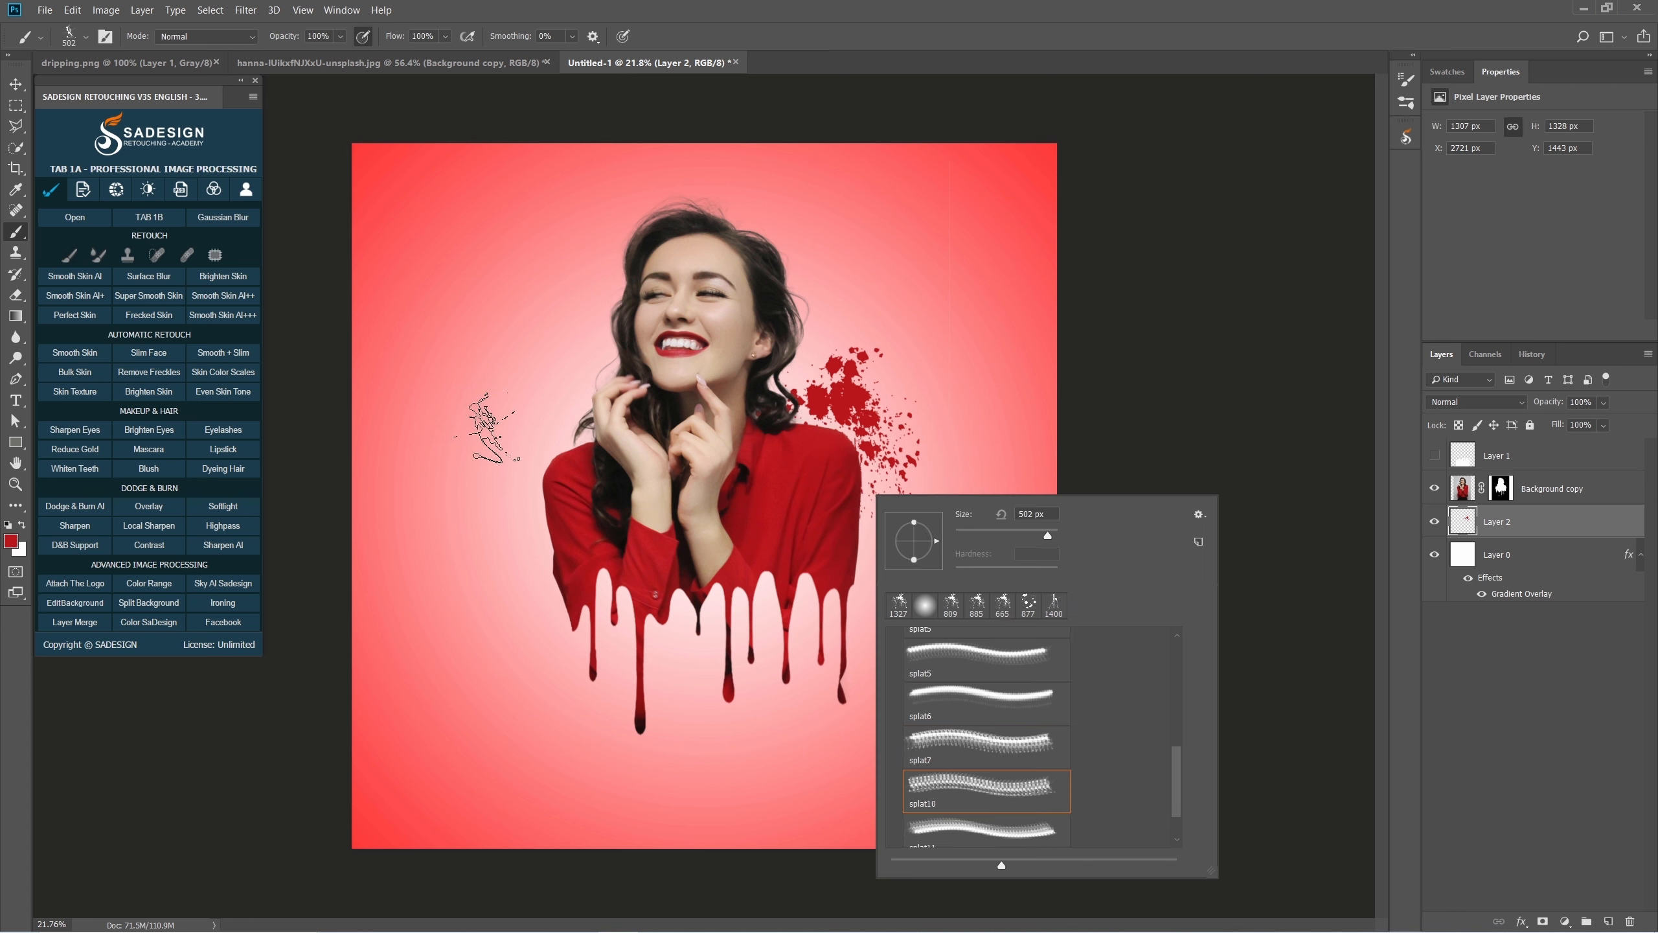
left_click_drag(534, 446, 568, 446)
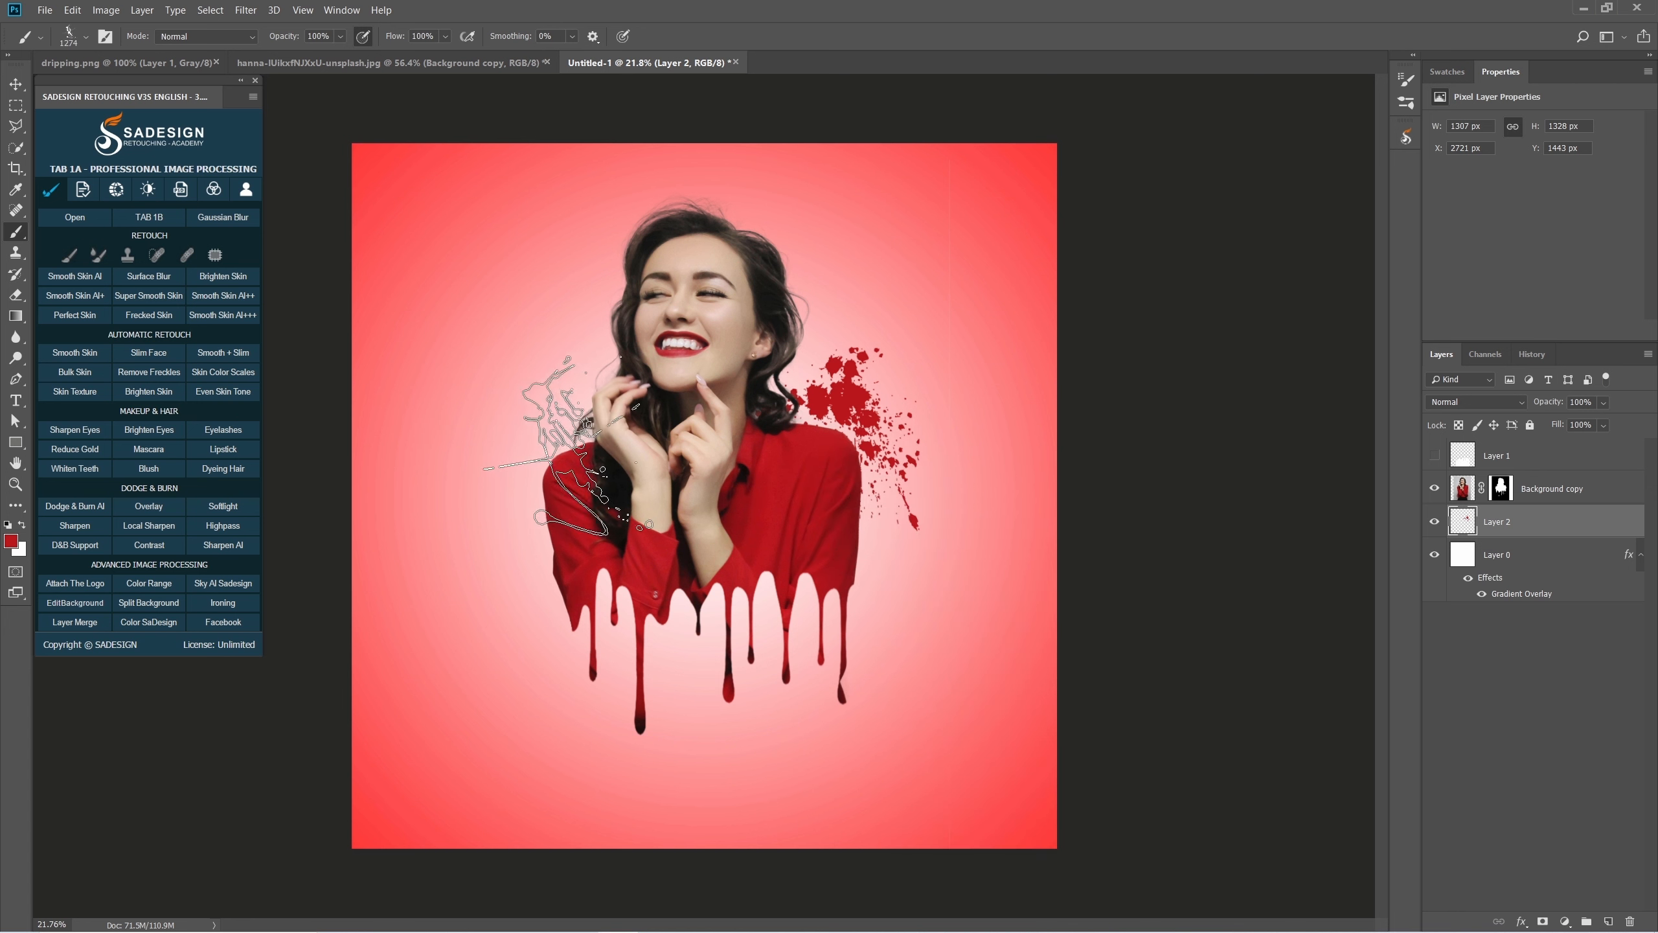
left_click(542, 413)
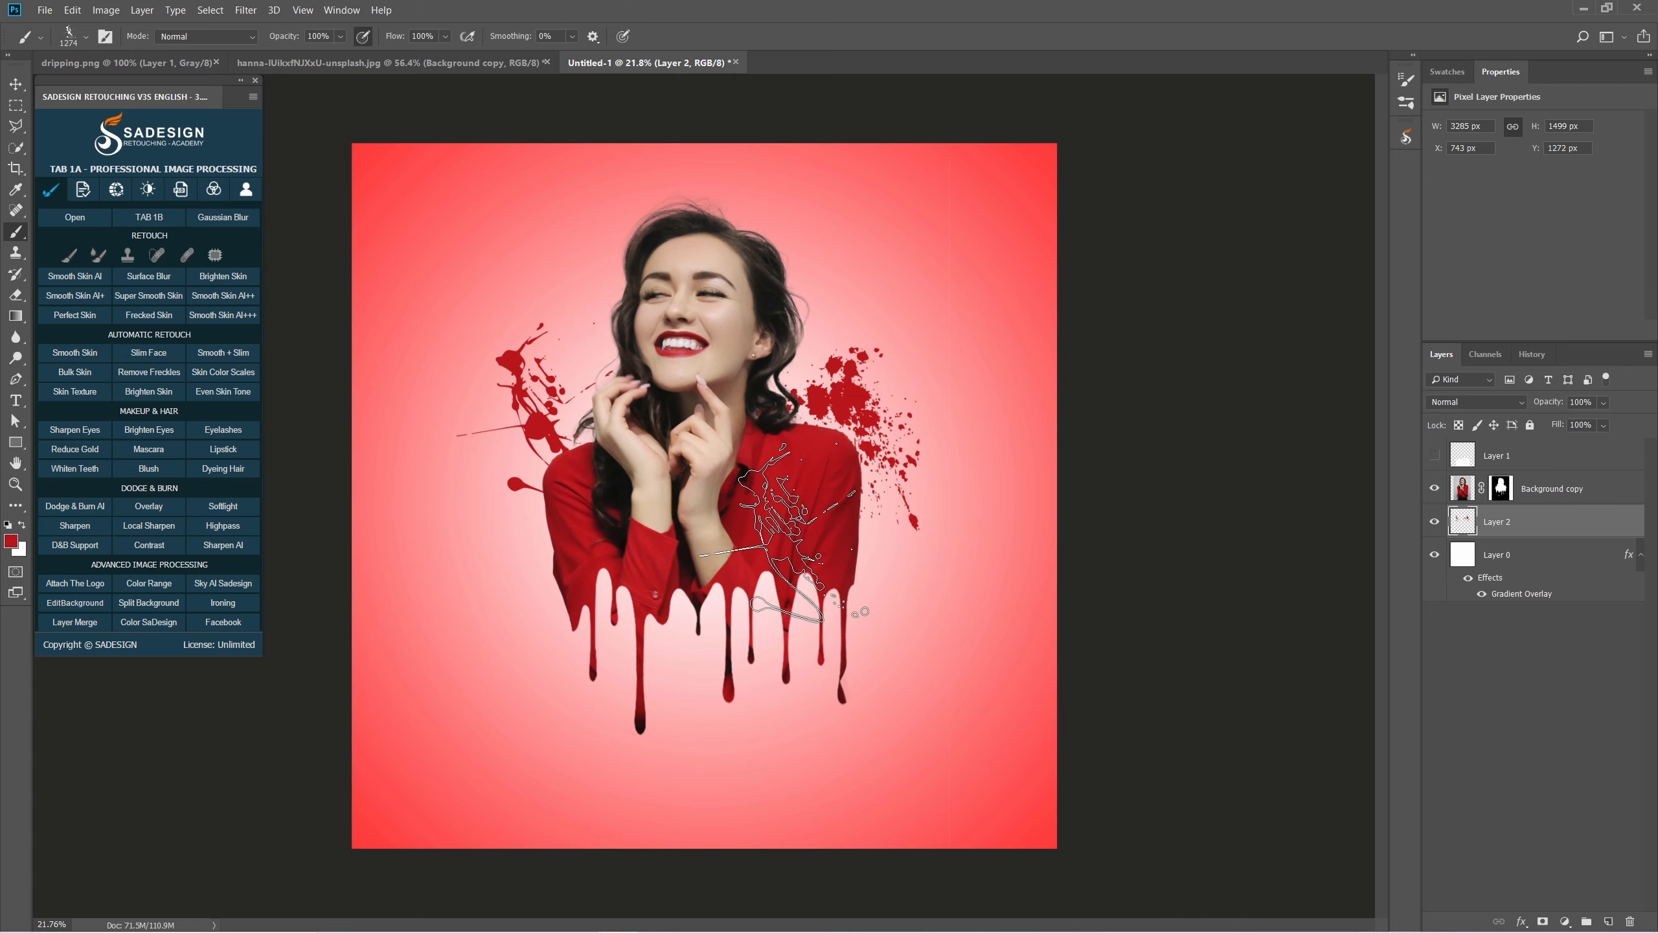
Pick another splatter brush at 1006 px and stamp it beside her raised hand, over the existing splatter on the image's left side.
right_click(735, 472)
scroll(885, 726, "down", 1)
left_click(875, 803)
left_click_drag(548, 409, 585, 414)
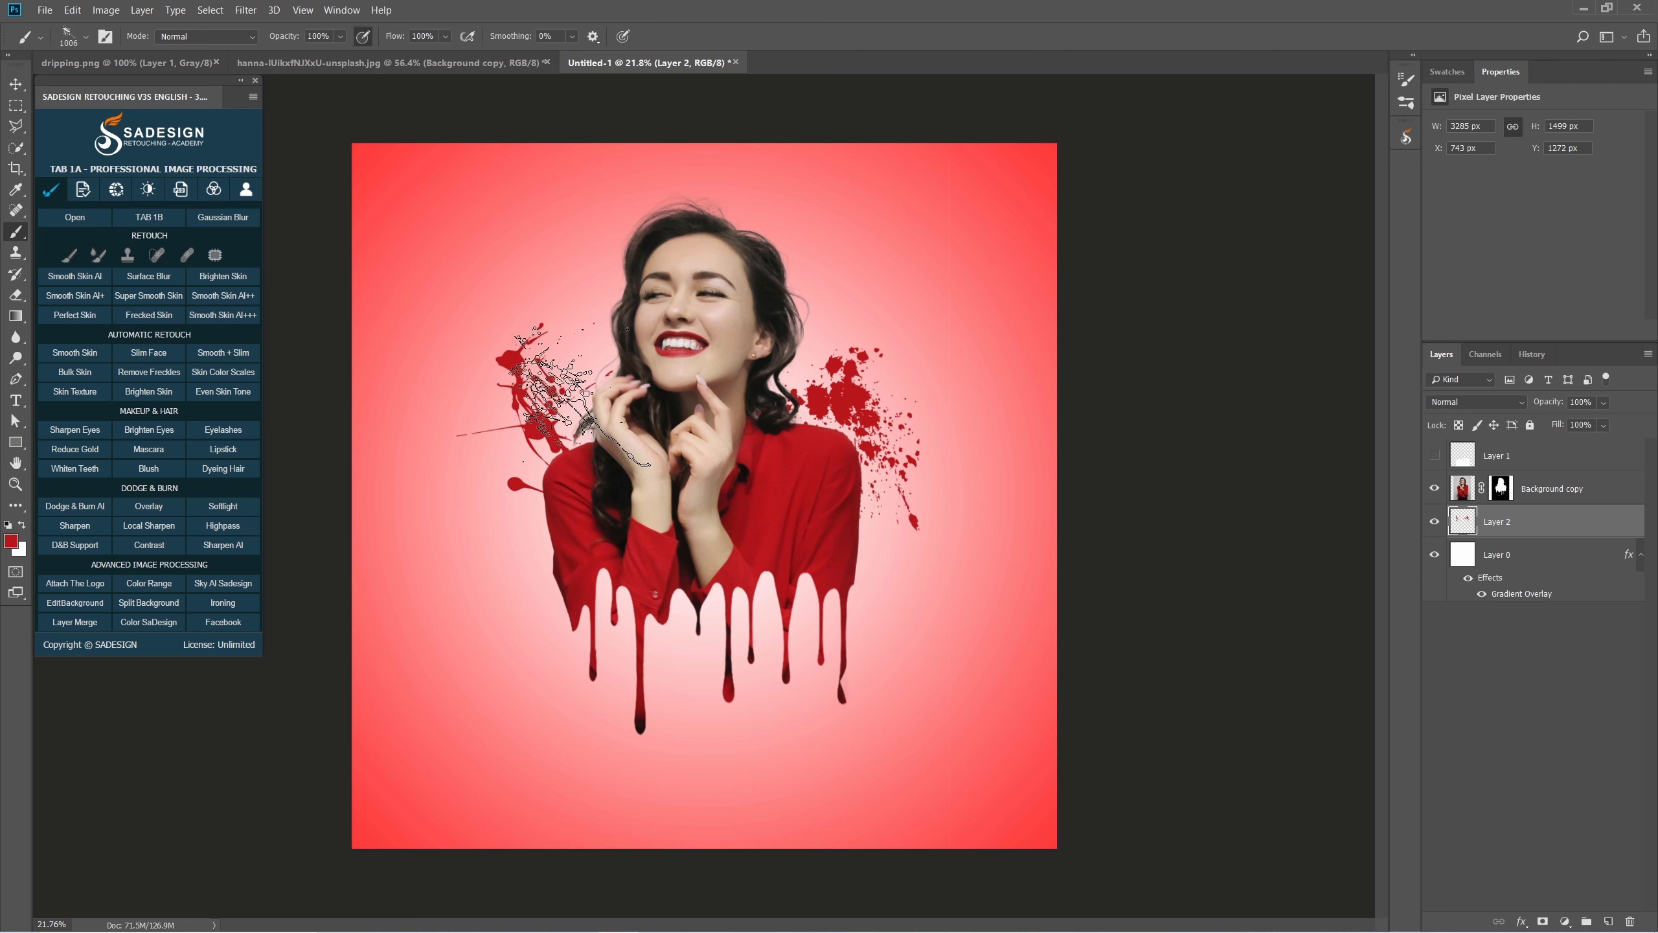
Add a new layer above the Background copy layer and choose the splat5 brush.
left_click(1536, 497)
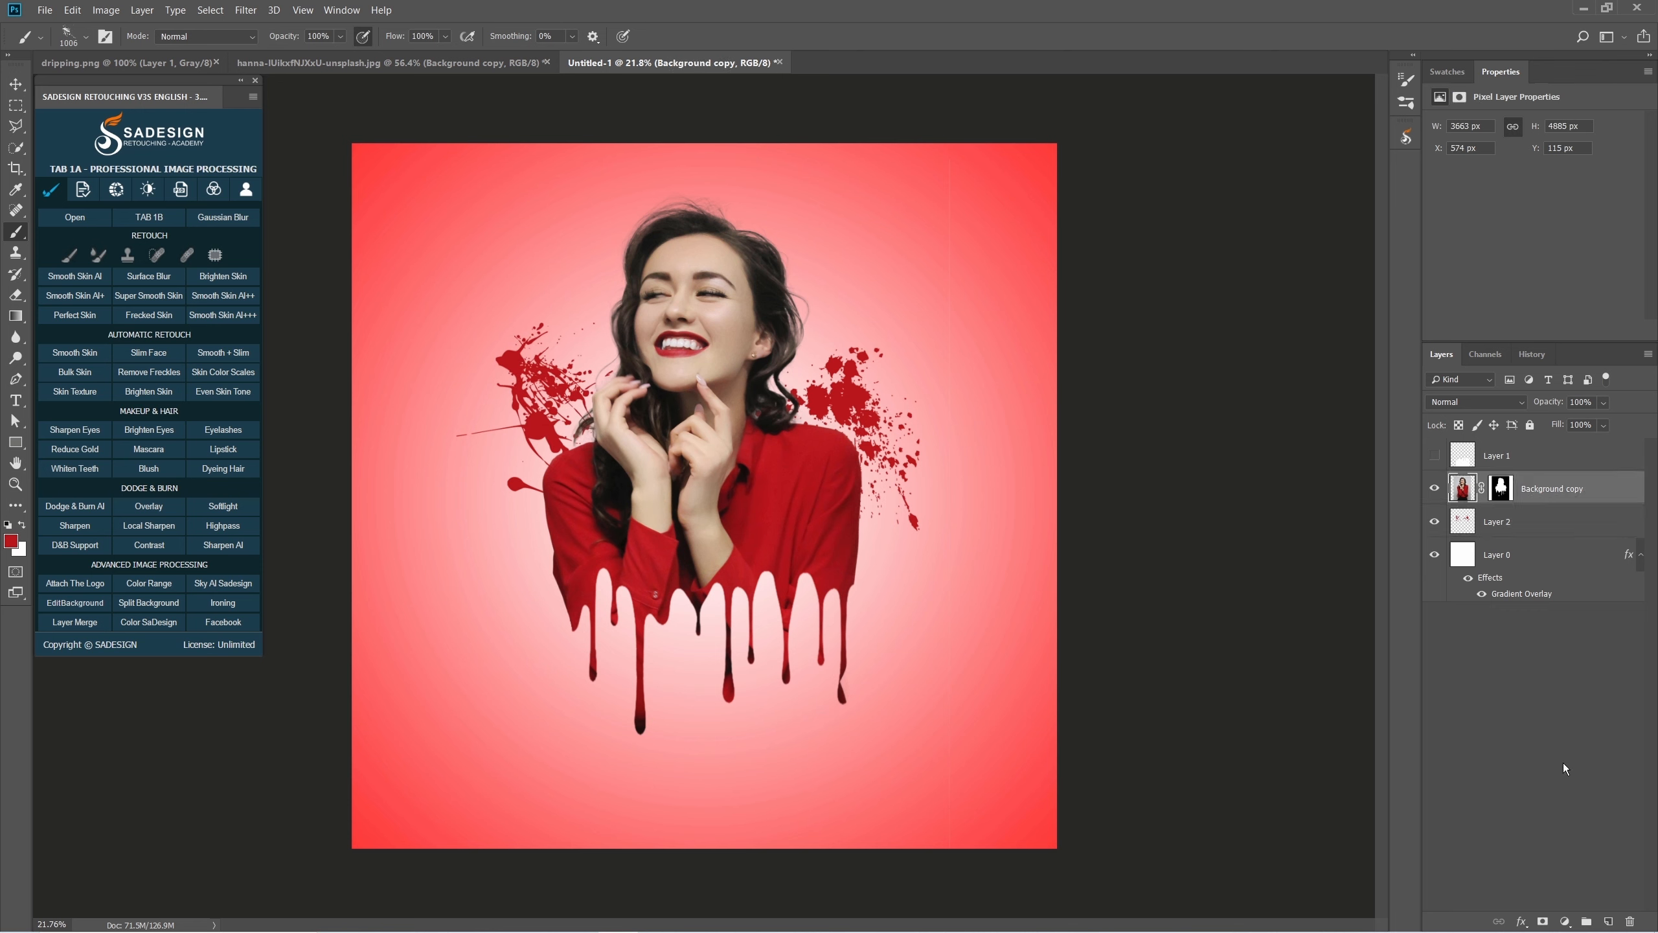
left_click(1607, 921)
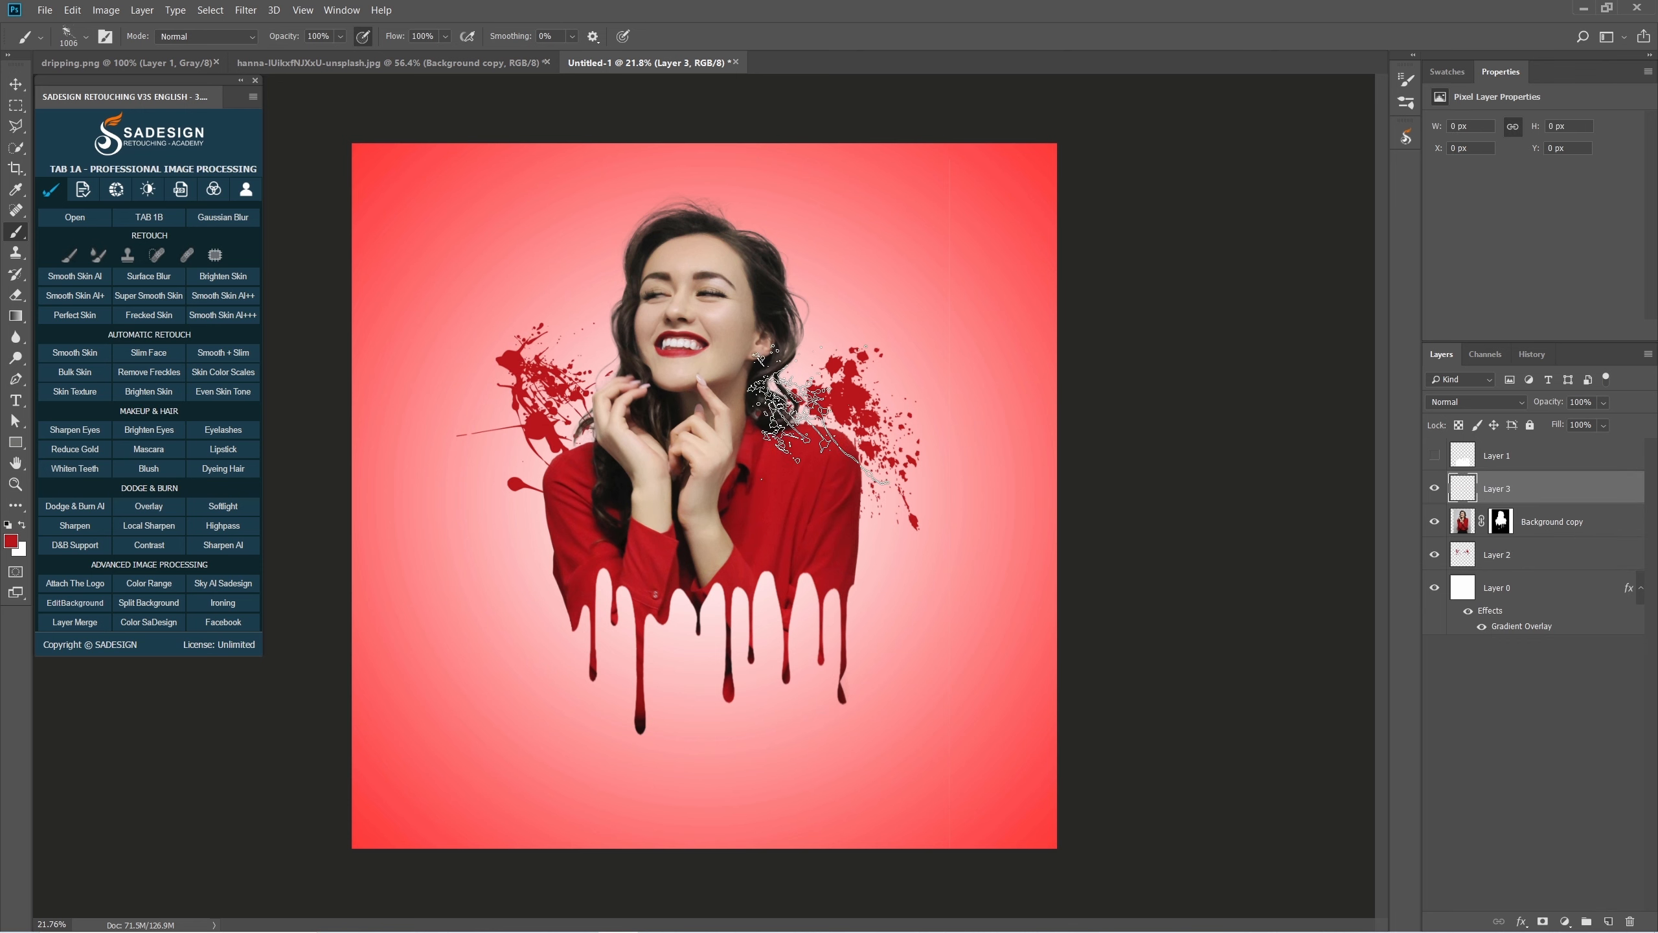
right_click(867, 436)
scroll(950, 698, "up", 2)
left_click(927, 602)
Enlarge the brush to 1216 px and stamp a splatter over her shoulder and hand on the image's left side.
left_click(552, 443)
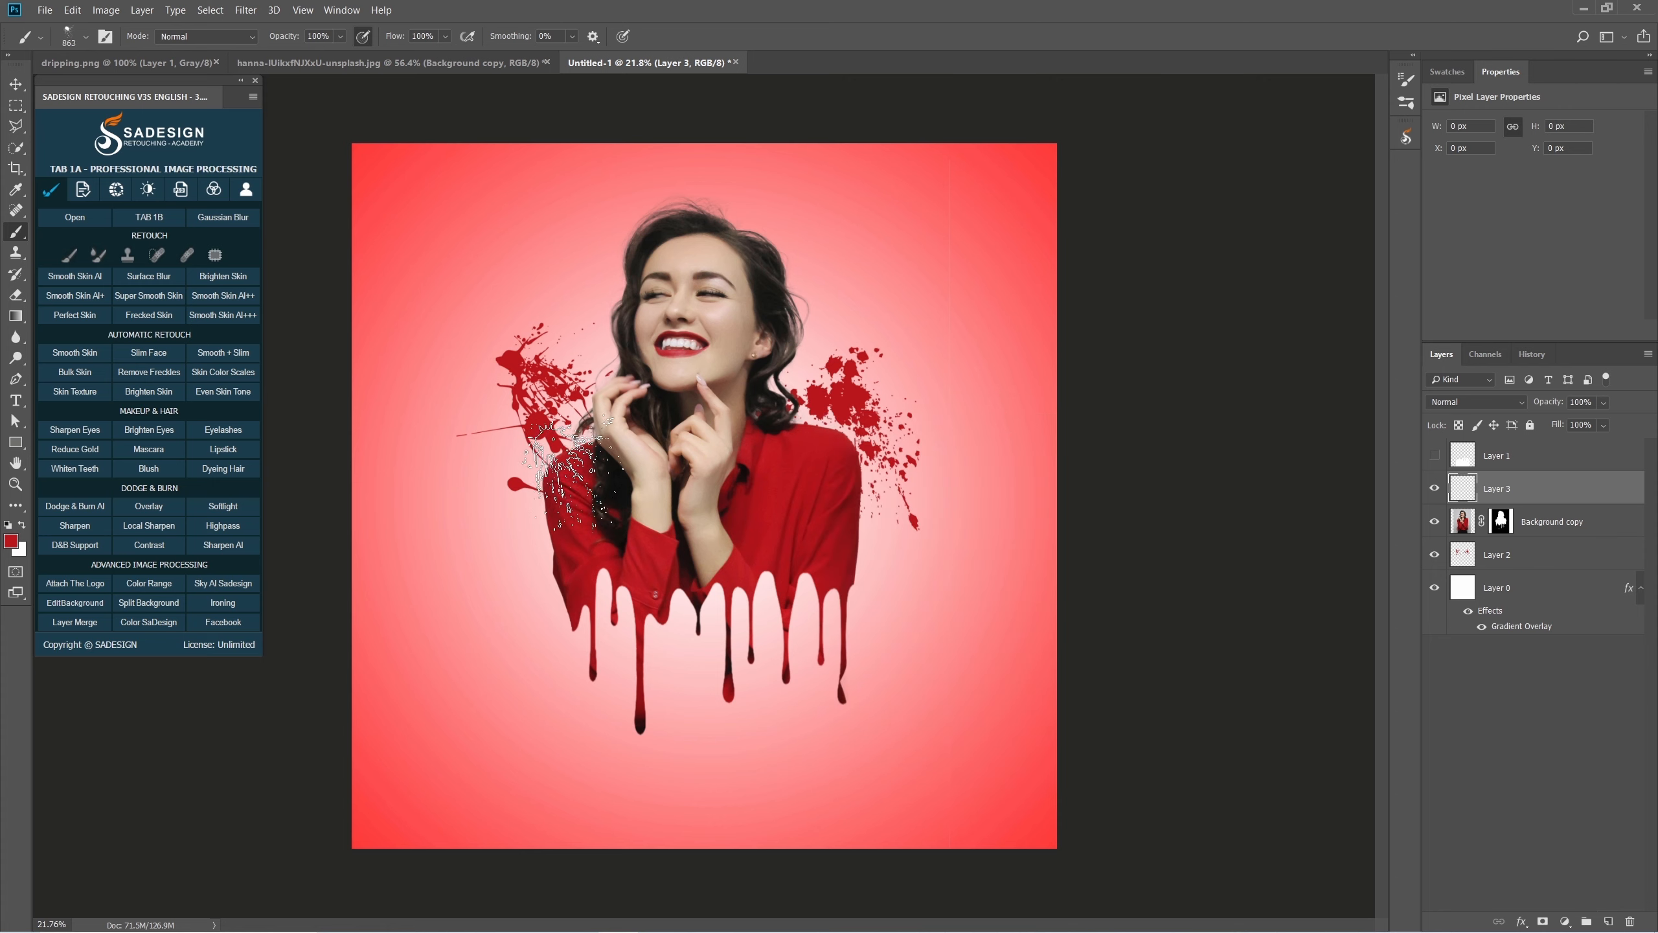
key("]")
key("]")
key("]")
key("]")
left_click(590, 486)
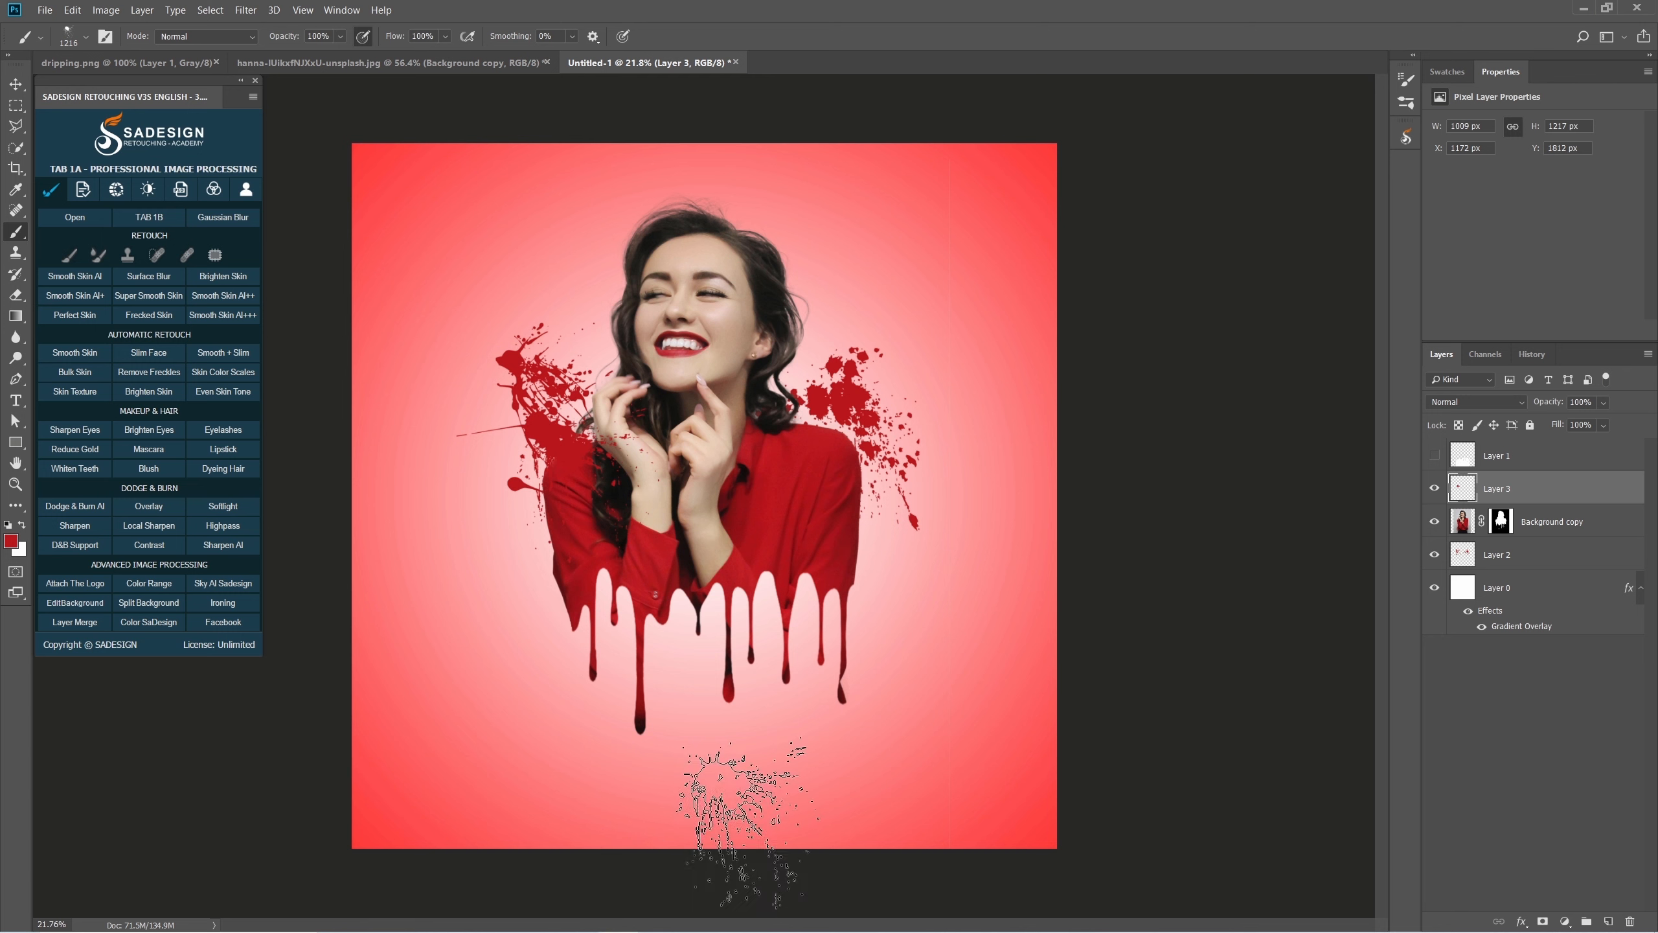
Stamp a different splatter brush at 826 px over her shoulder on the image's right side, then check Layer 3 hidden and shown.
right_click(978, 538)
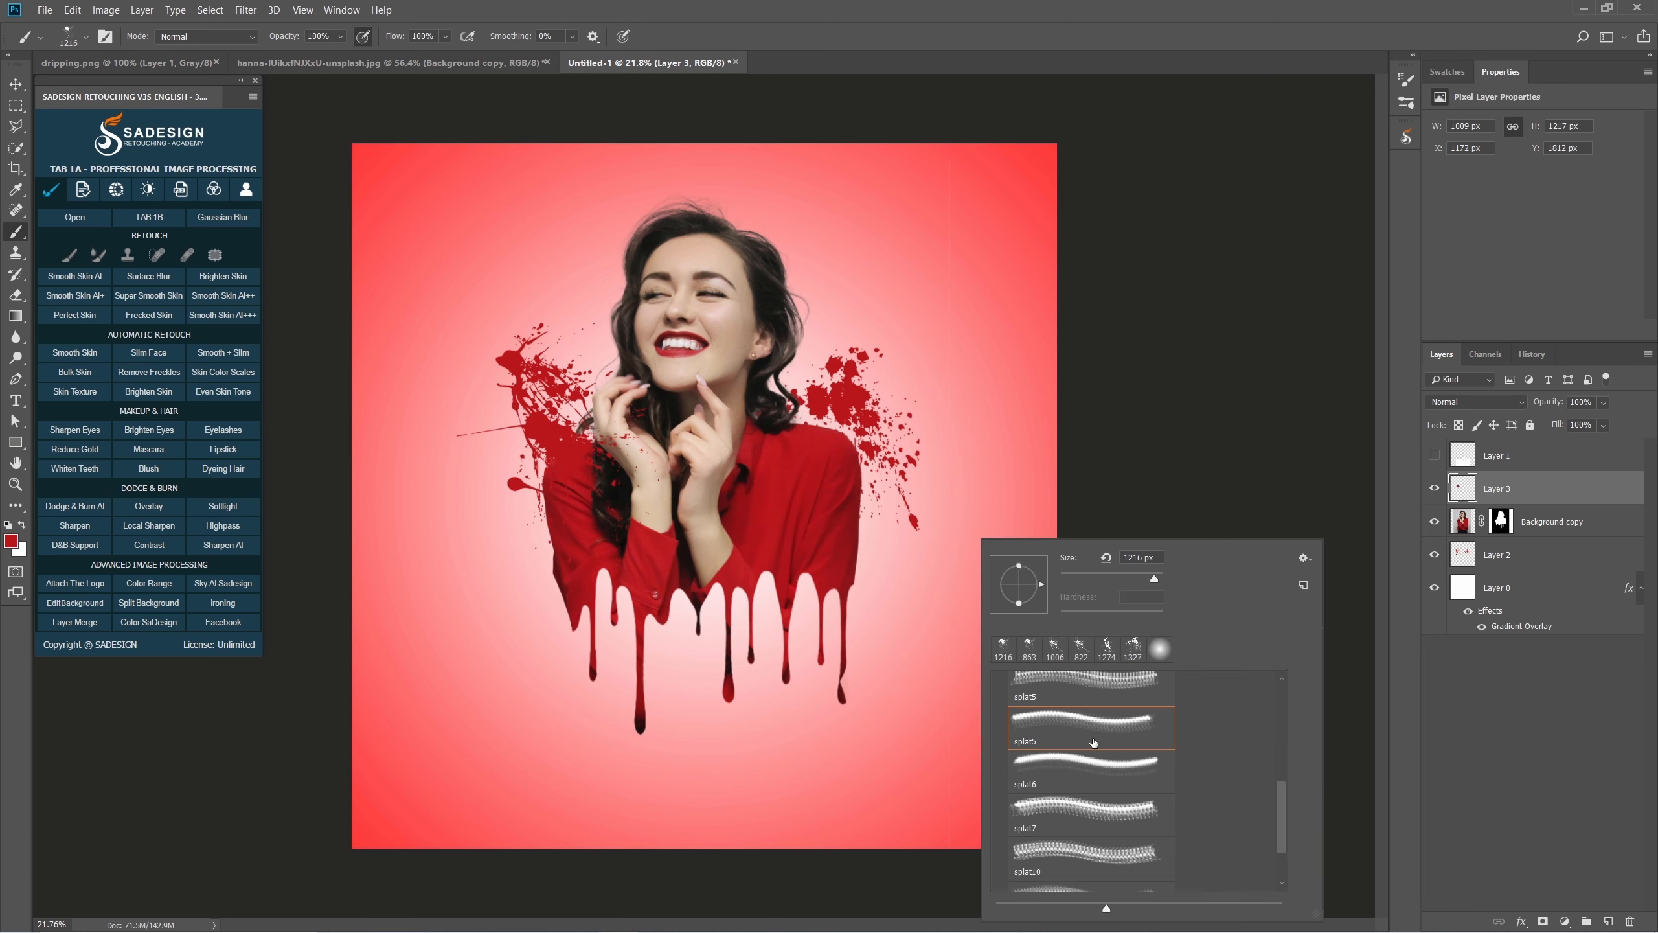
scroll(1090, 741, "up", 1)
left_click(1077, 721)
left_click(1068, 685)
key("]")
key("]")
key("]")
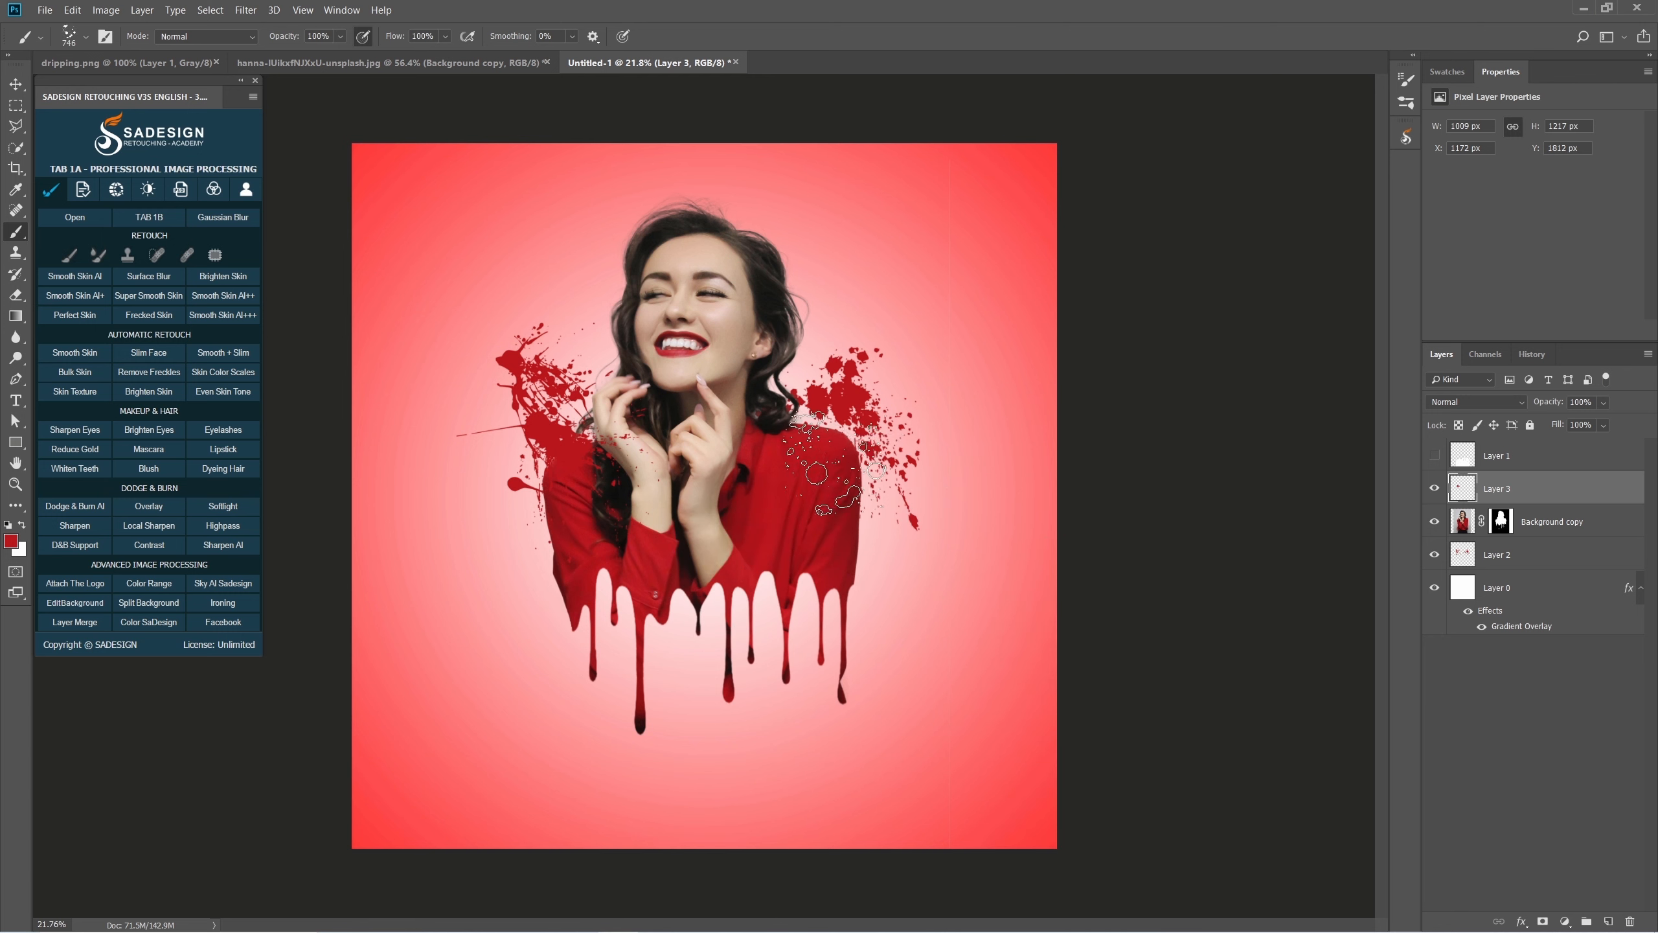
left_click(831, 461)
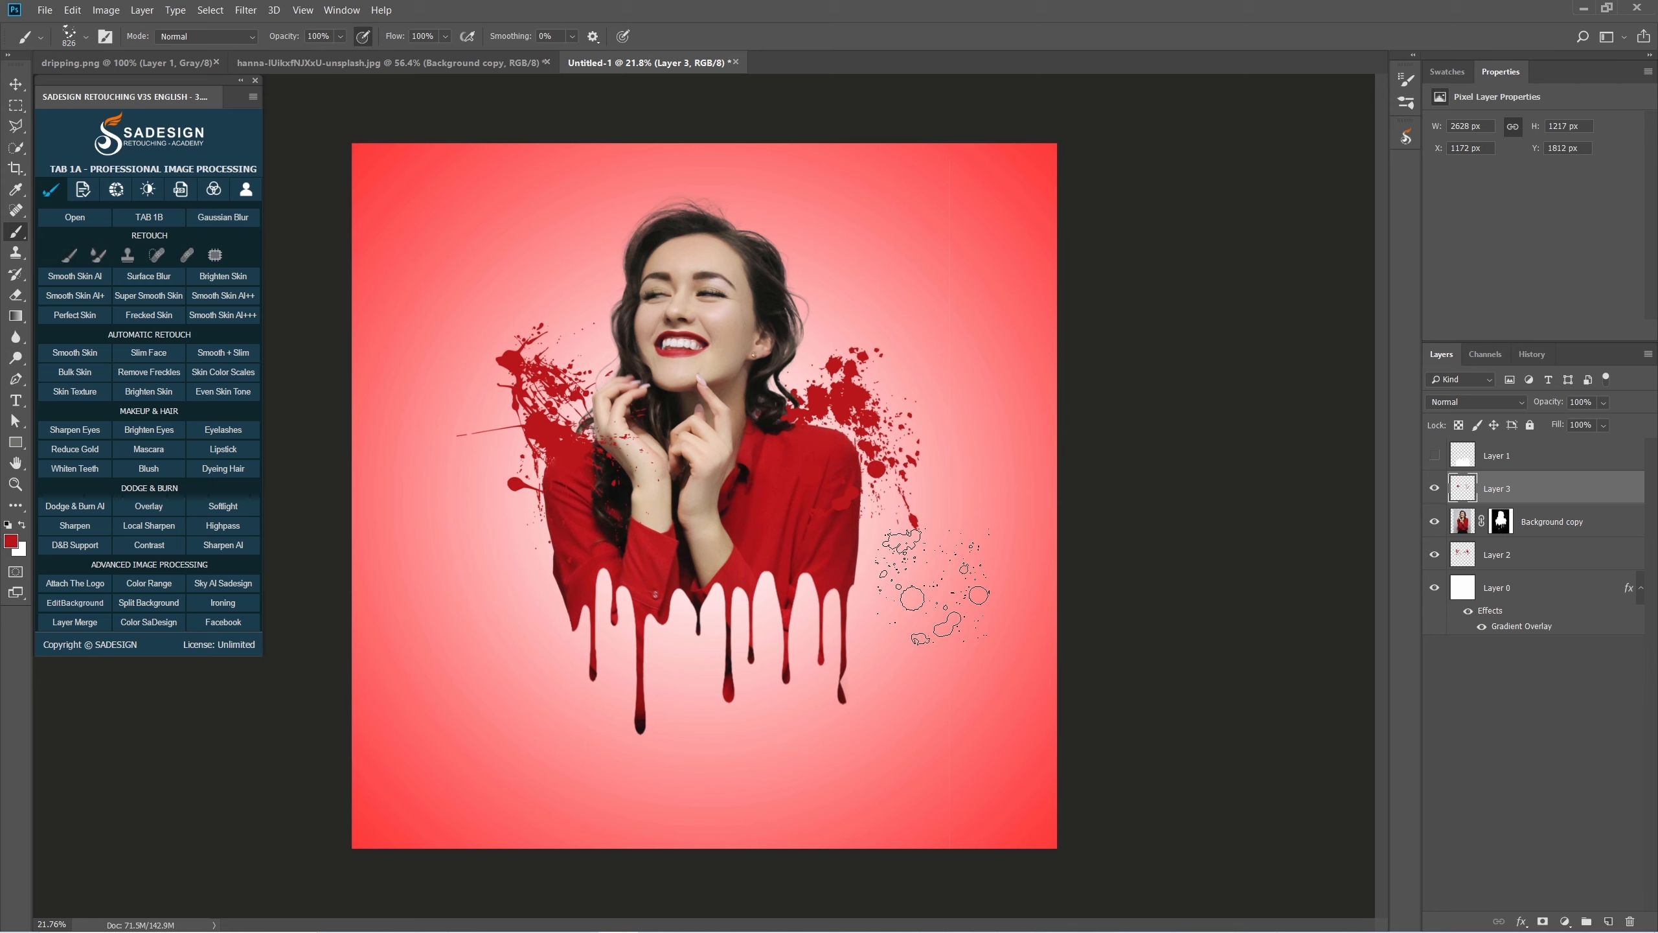
left_click(1434, 489)
left_click(1434, 489)
Erase excess Layer 3 splatter over her shoulders using the Eraser Tool at 100% opacity and 391 px.
key("e")
right_click(15, 297)
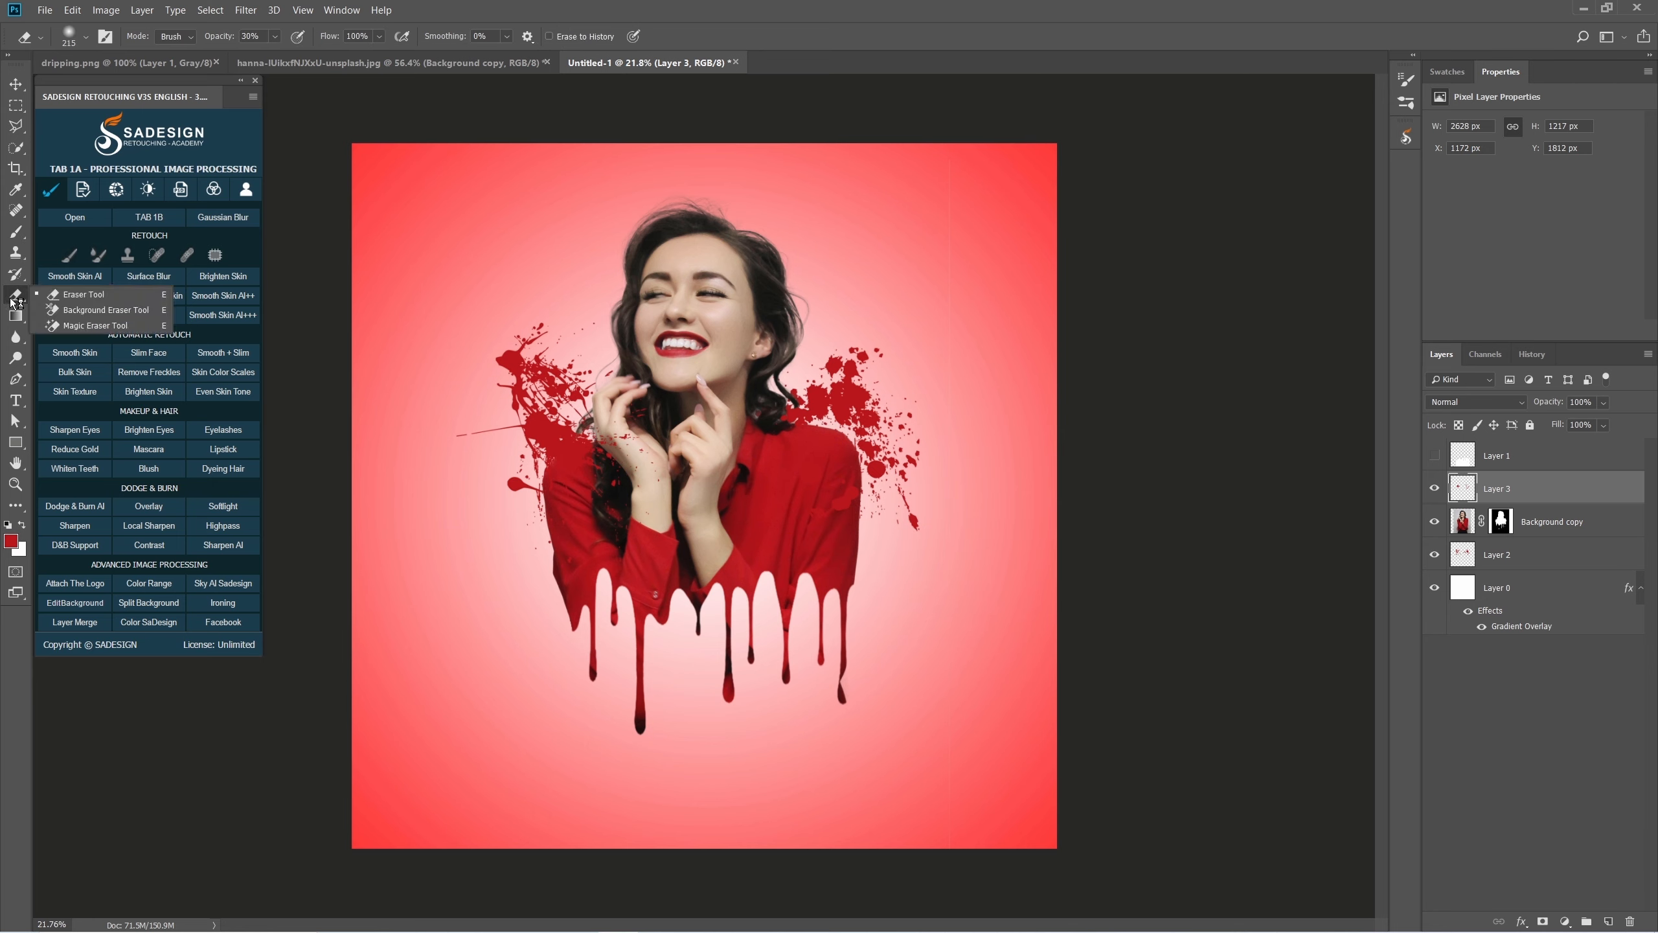
left_click(72, 294)
left_click_drag(281, 57, 492, 79)
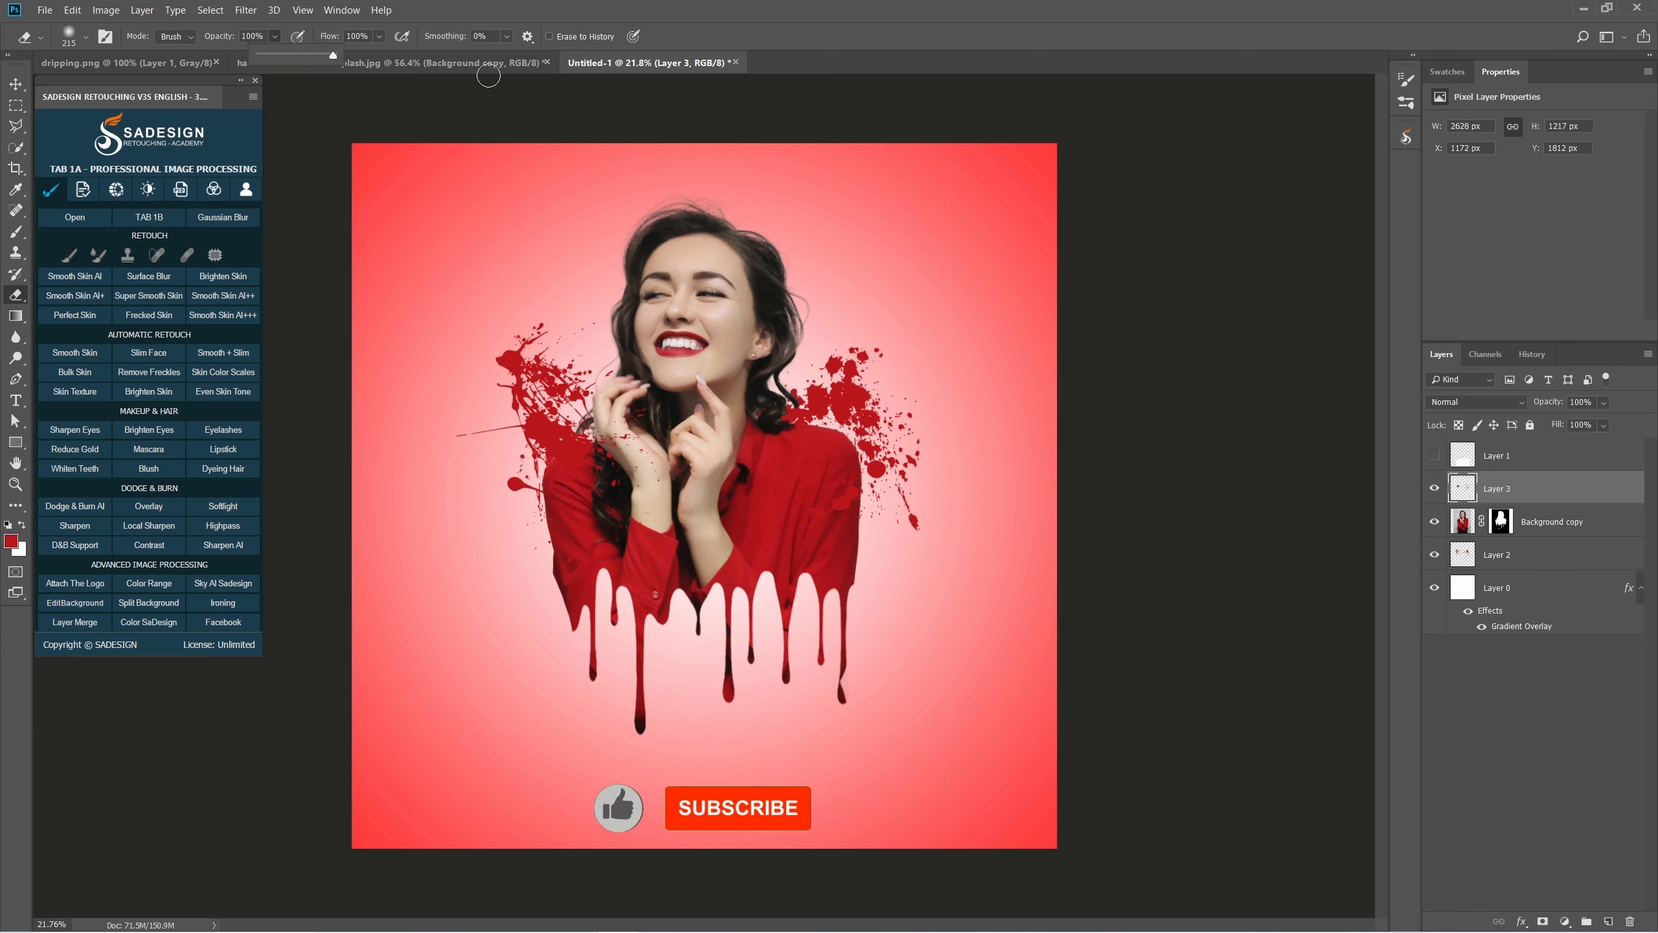
right_click(551, 418, "alt")
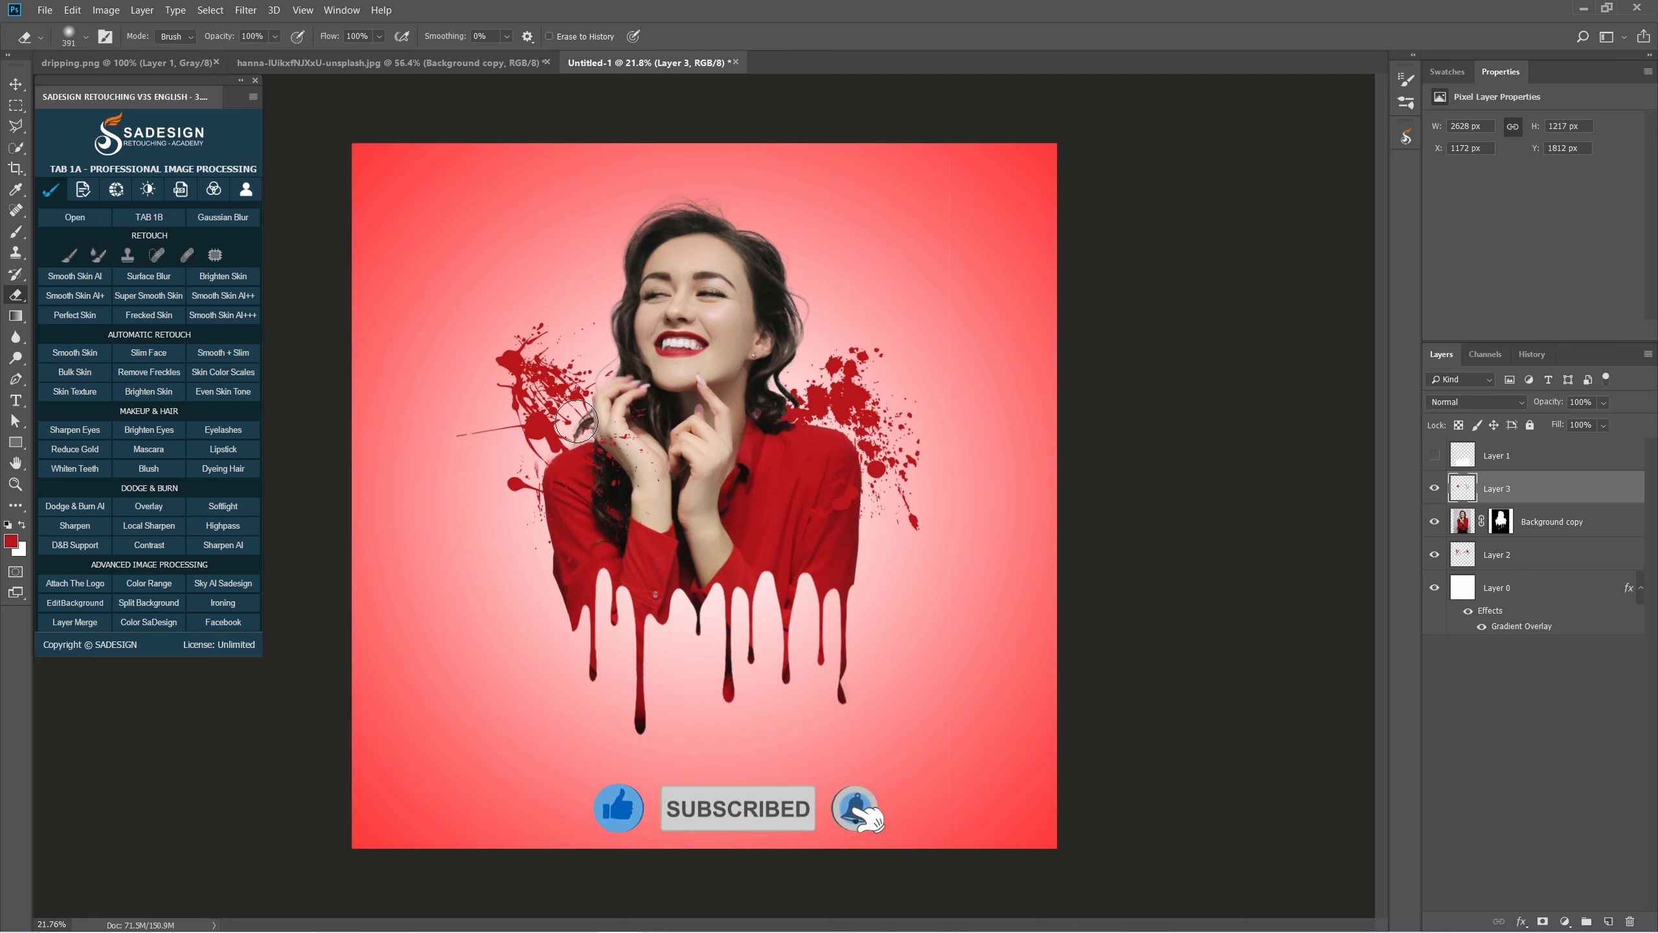
left_click(516, 469)
Open the blending options of the Background copy layer and enable a Drop Shadow.
left_click(1539, 525)
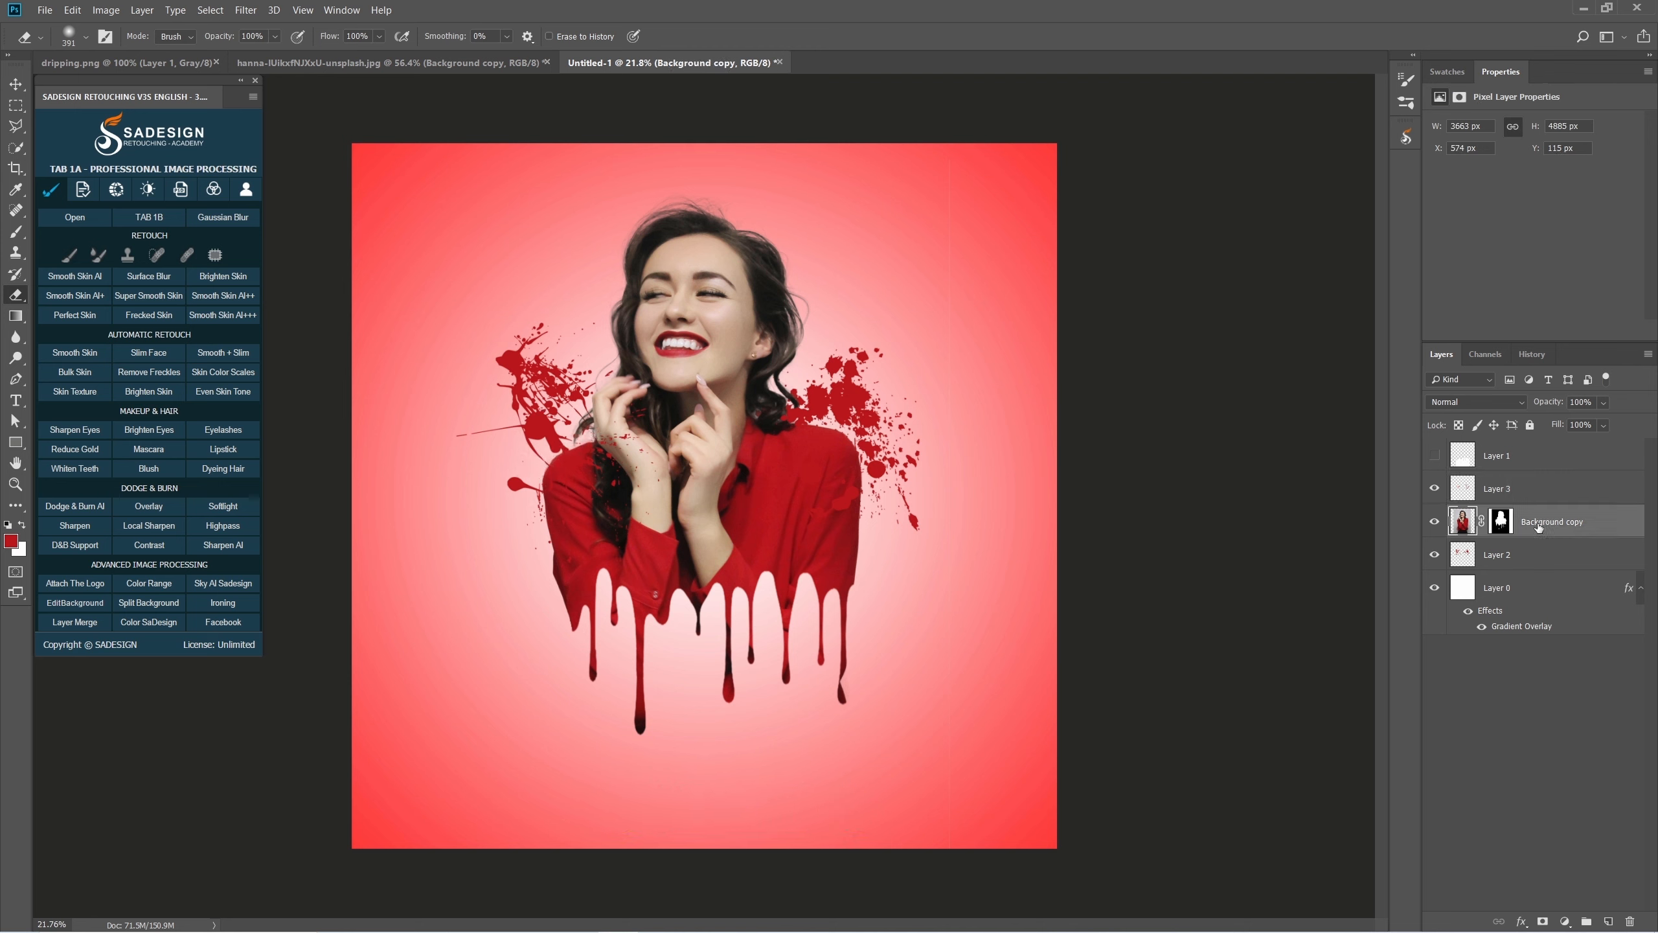
left_click(1521, 921)
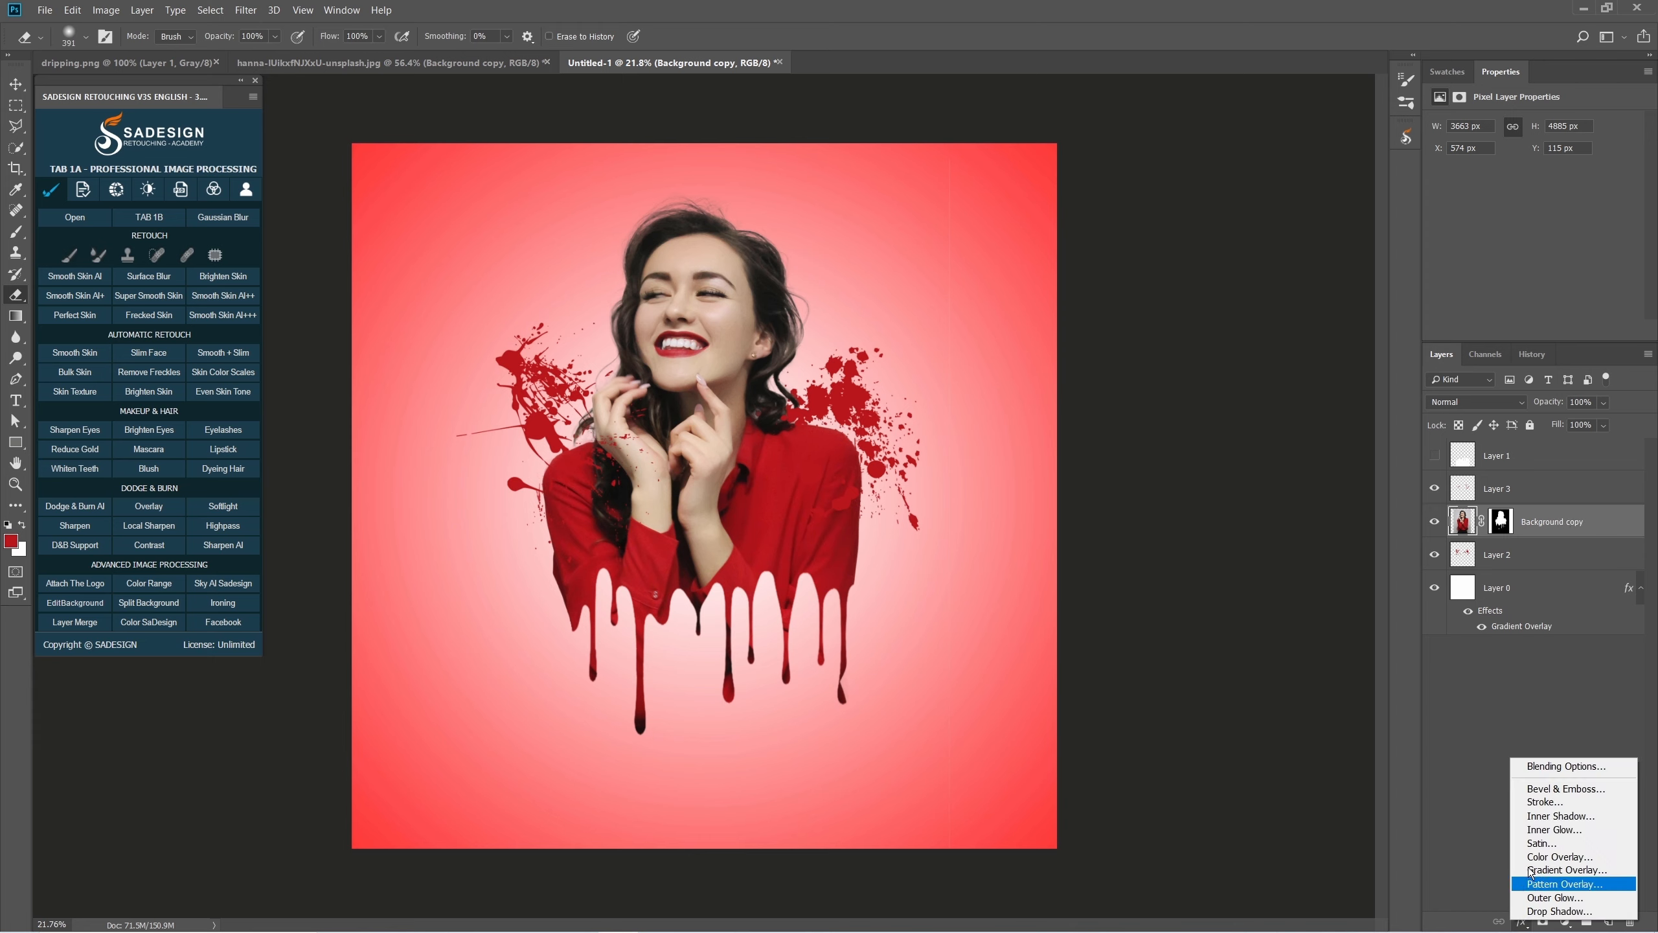
left_click(1620, 768)
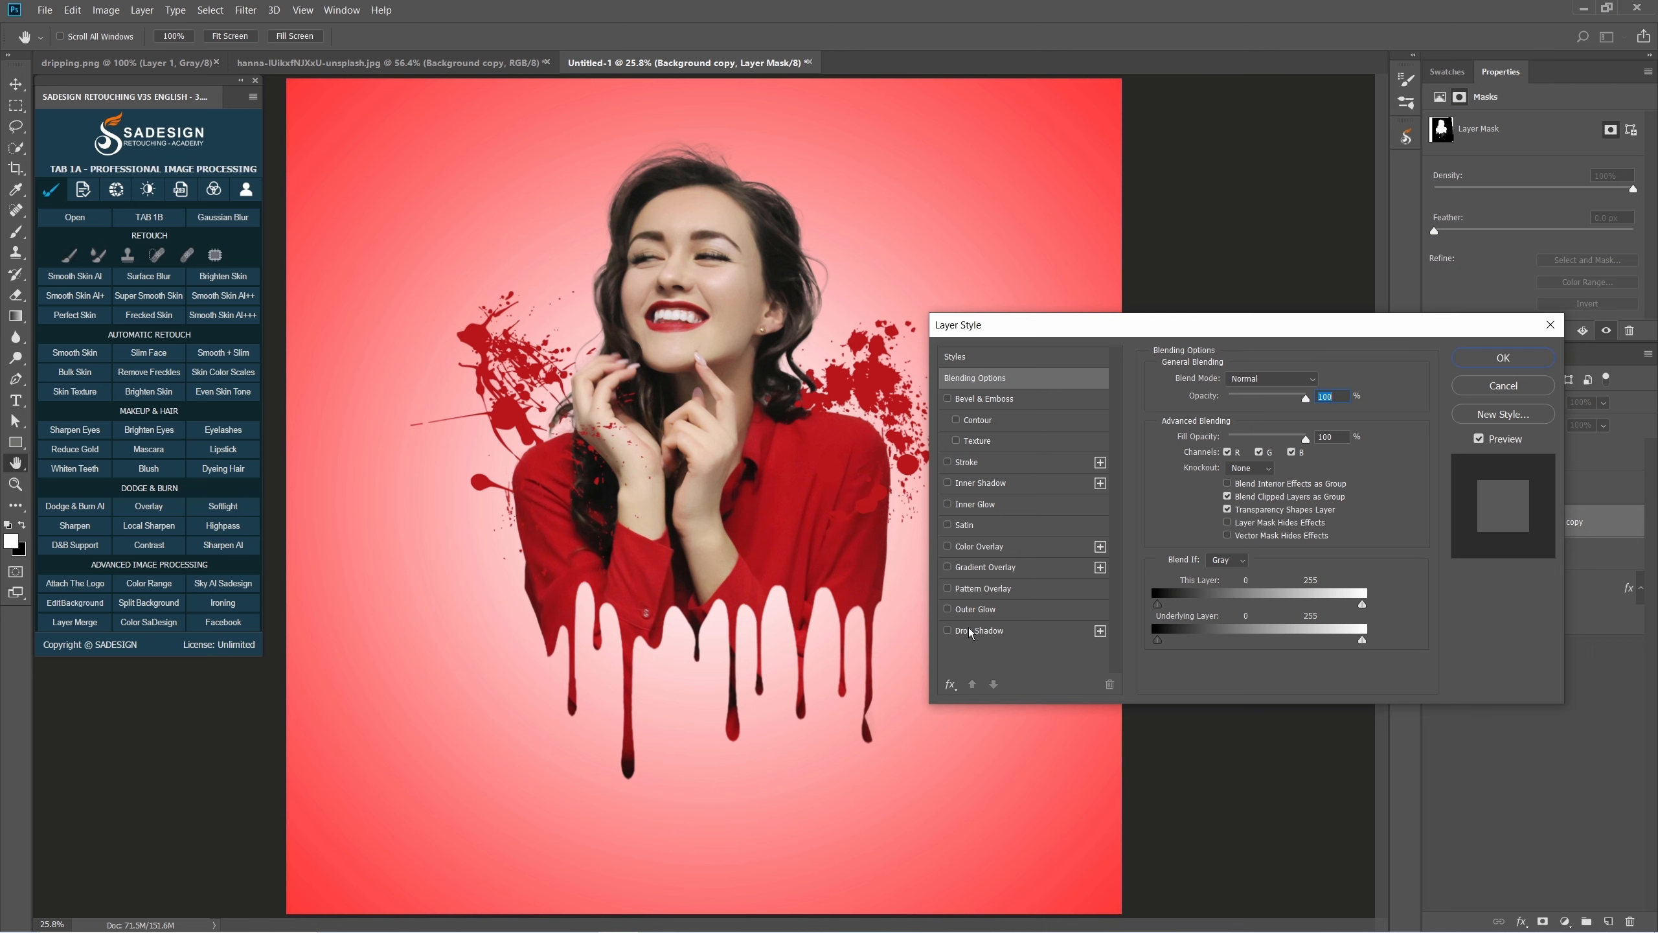
left_click(979, 631)
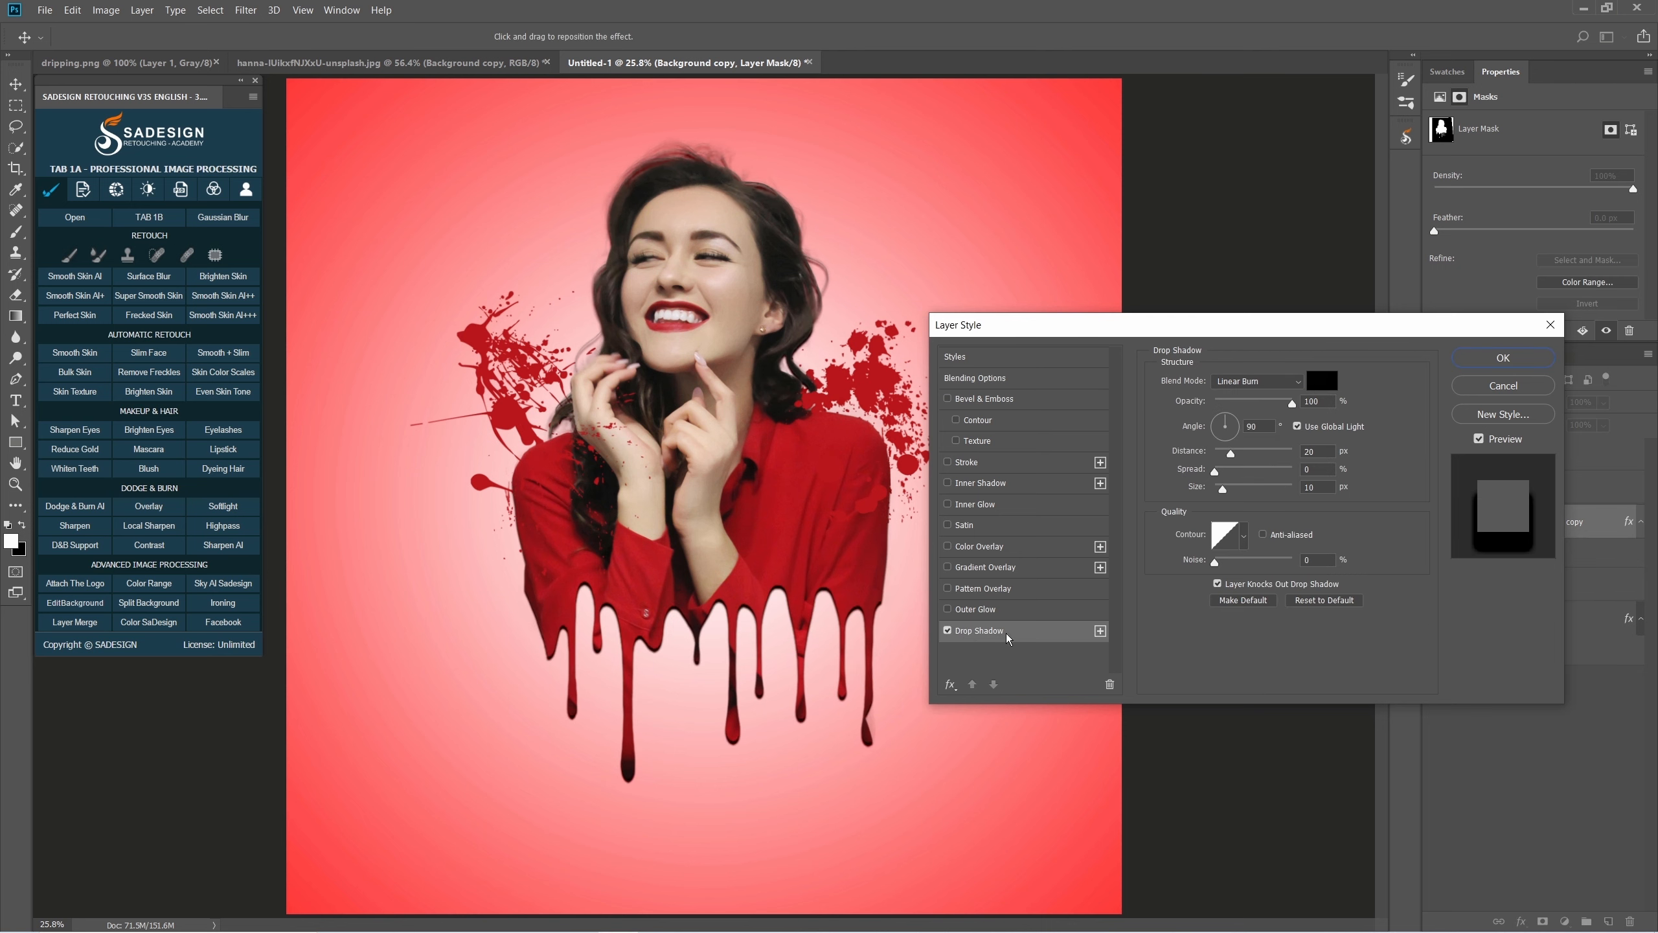
Set the drop shadow to Linear Burn with color 000000, compare the preview off and on, and apply the layer style.
left_click(1251, 383)
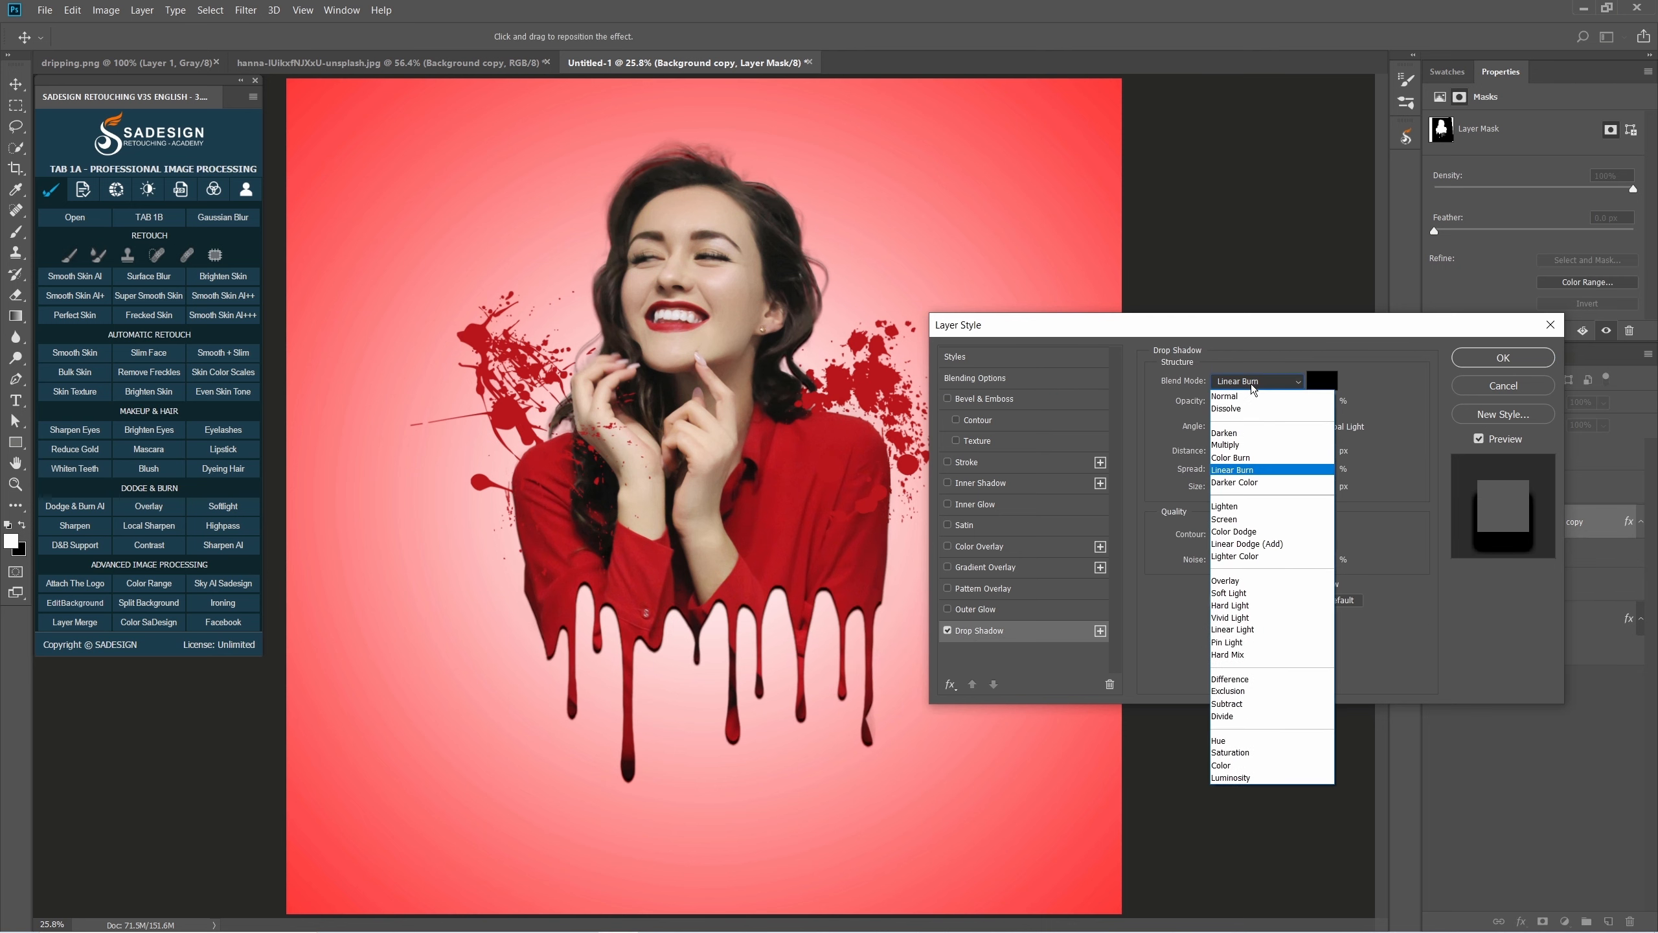
left_click(1263, 469)
left_click(1318, 382)
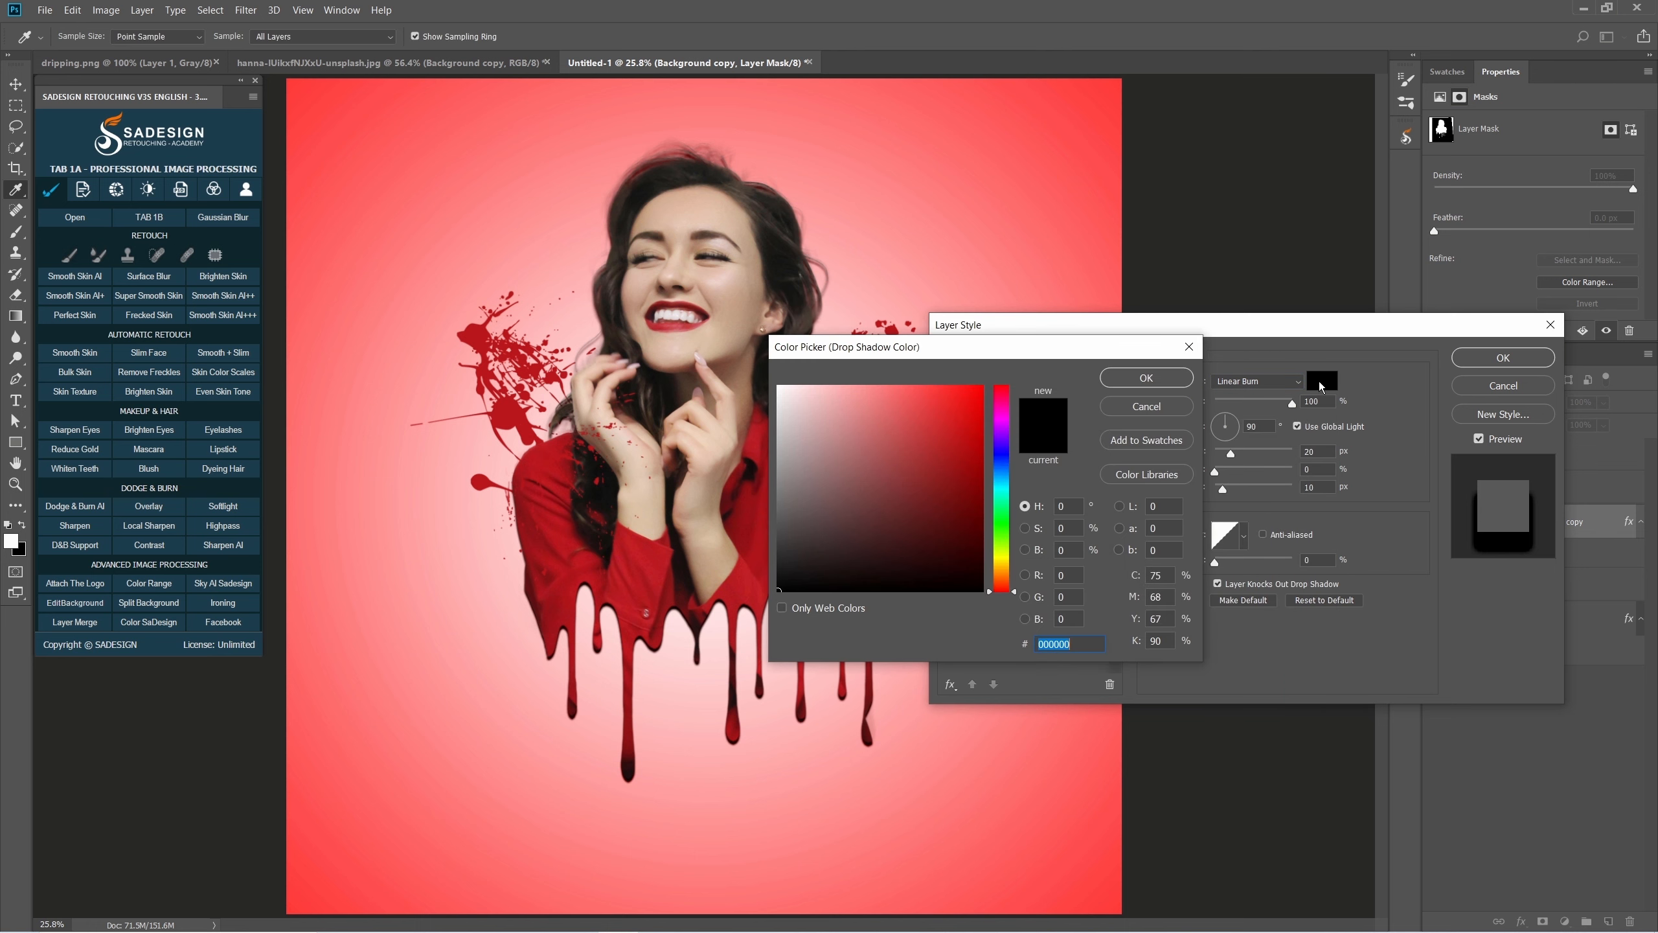
left_click(1149, 378)
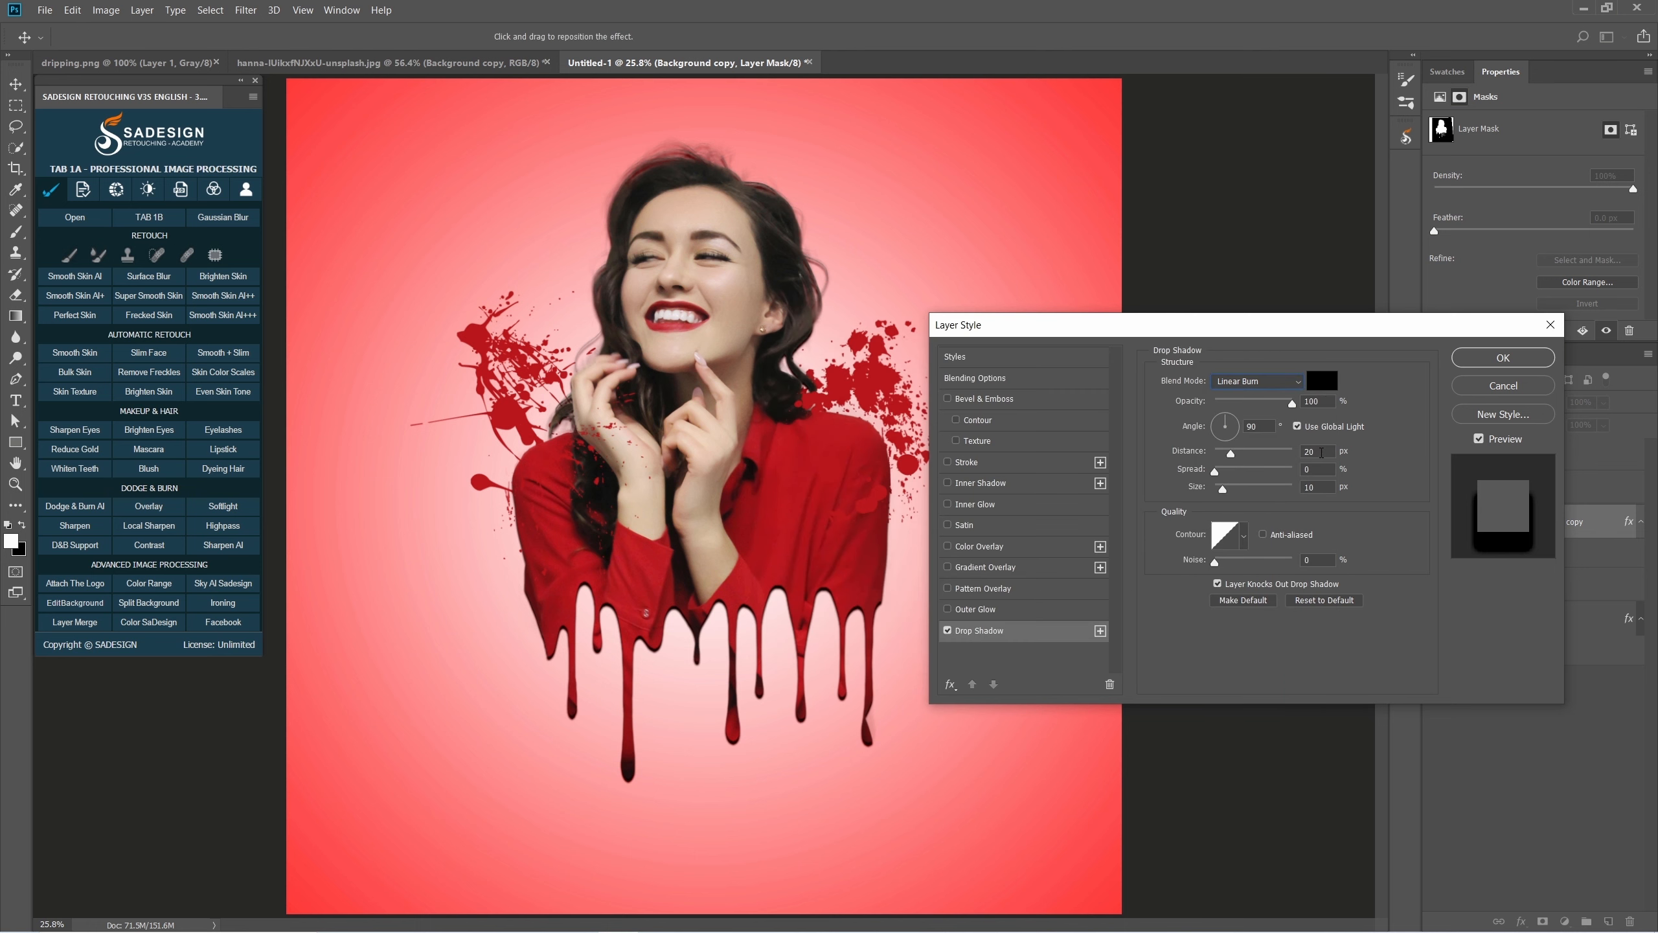
left_click(1479, 440)
left_click(1479, 439)
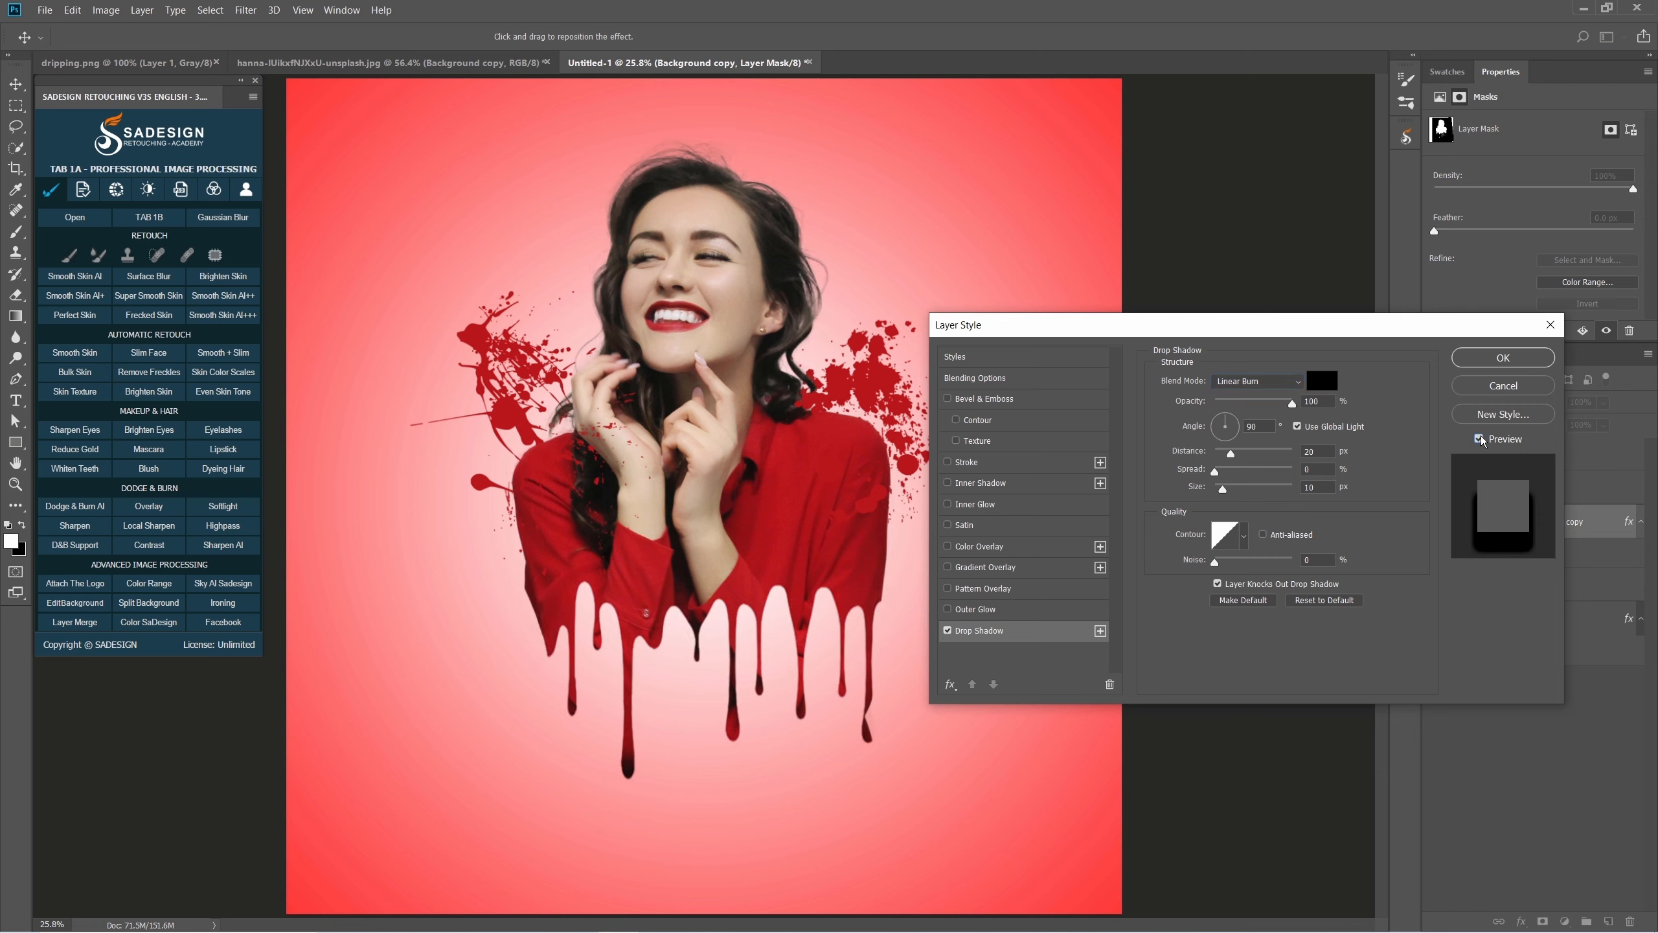
left_click(1503, 359)
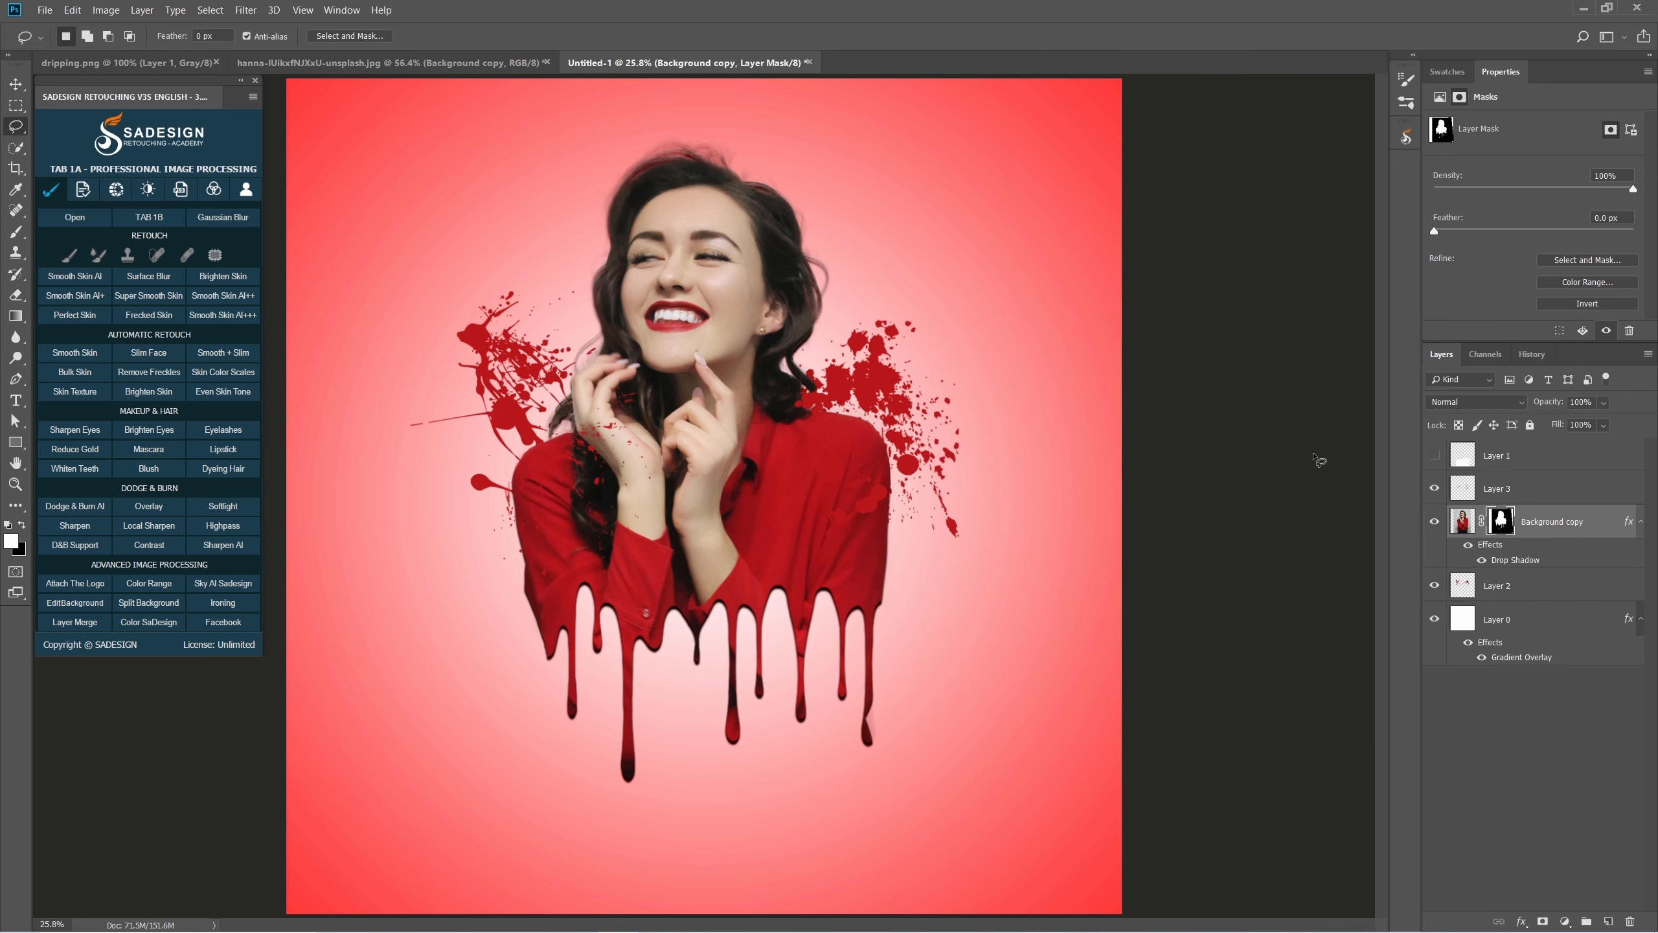
Group Layer 3, Background copy and Layer 2, and compare the image with the group hidden and shown.
left_click(1521, 487)
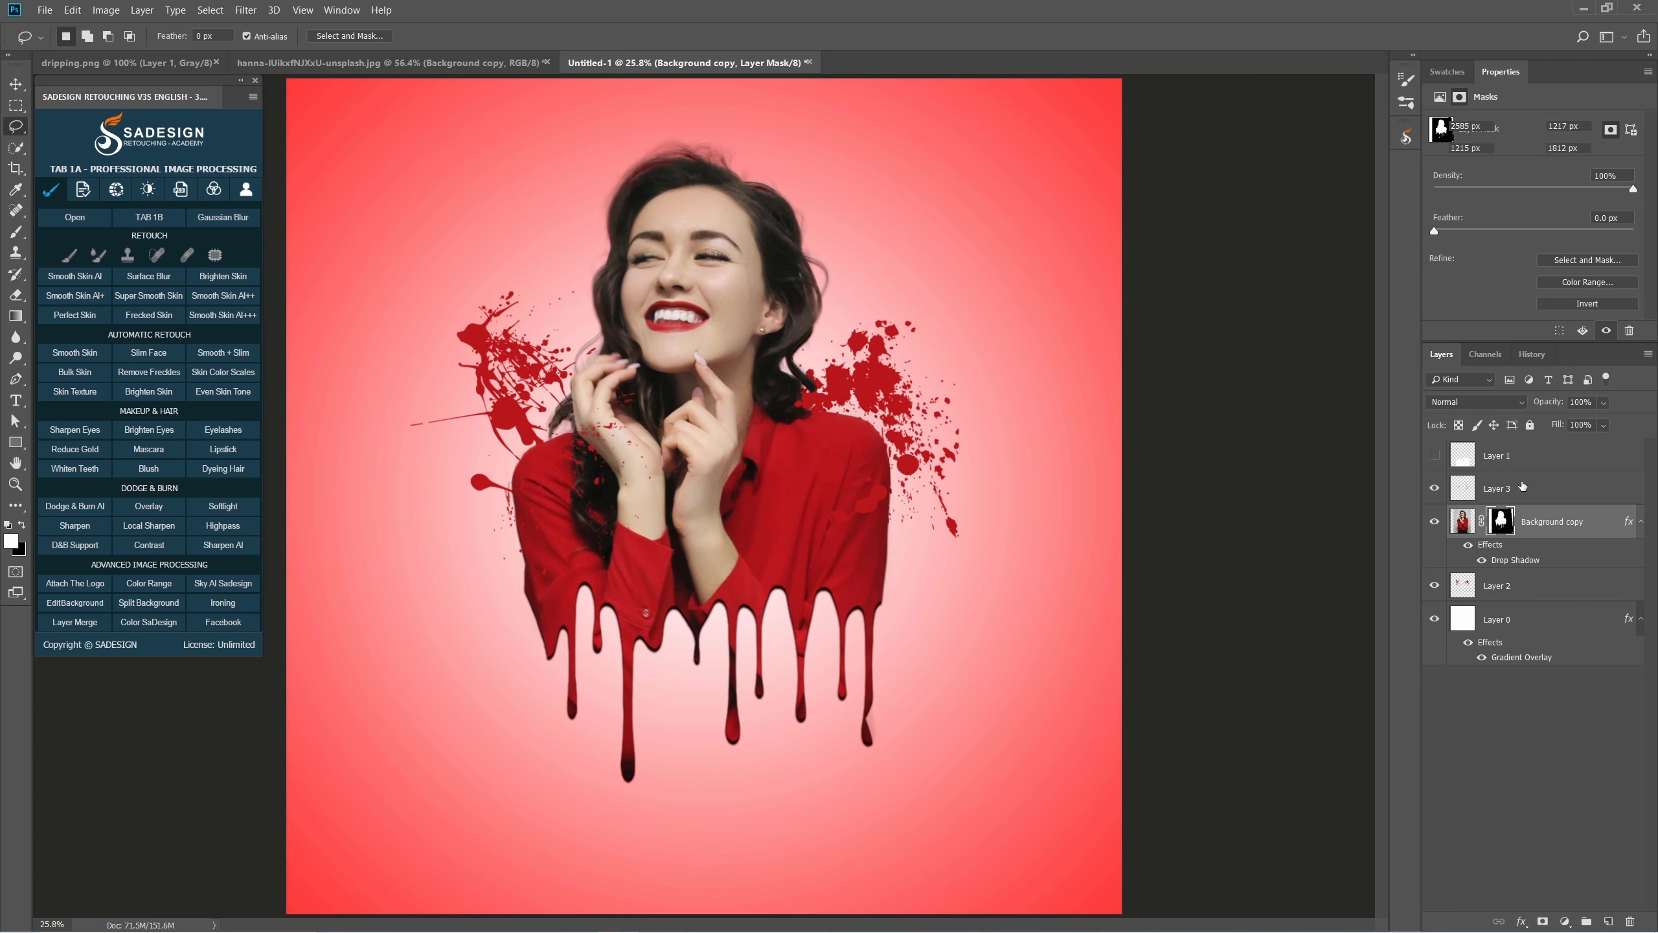
left_click(1528, 592, "ctrl")
left_click(1586, 921)
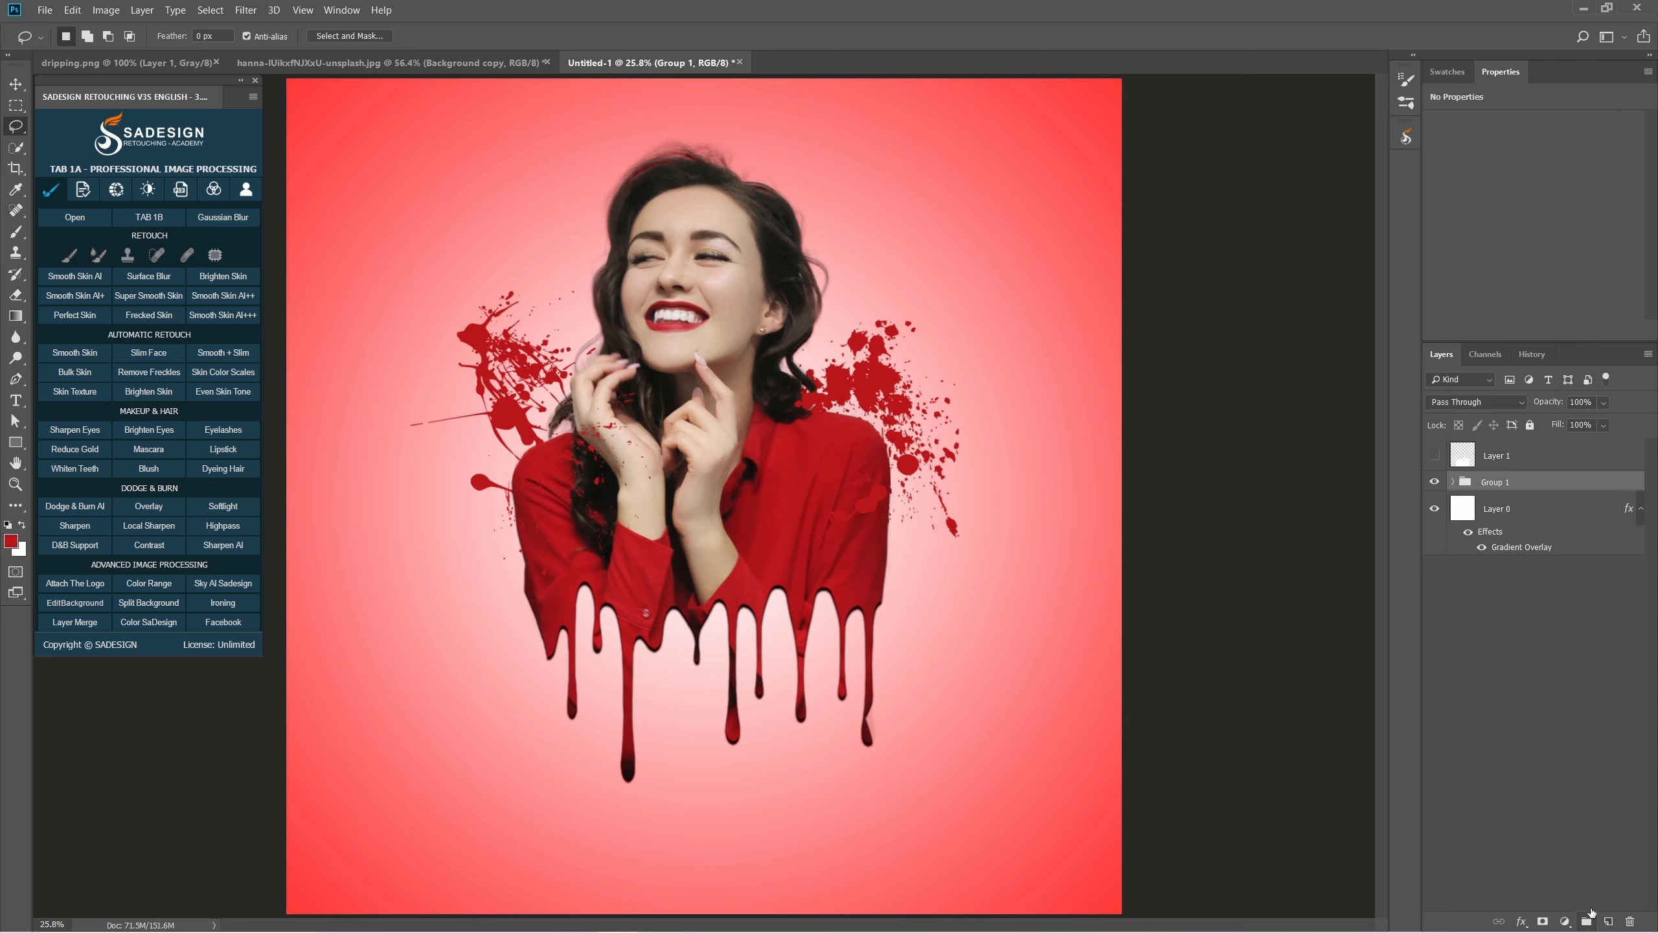
left_click(1435, 483)
left_click(1435, 482)
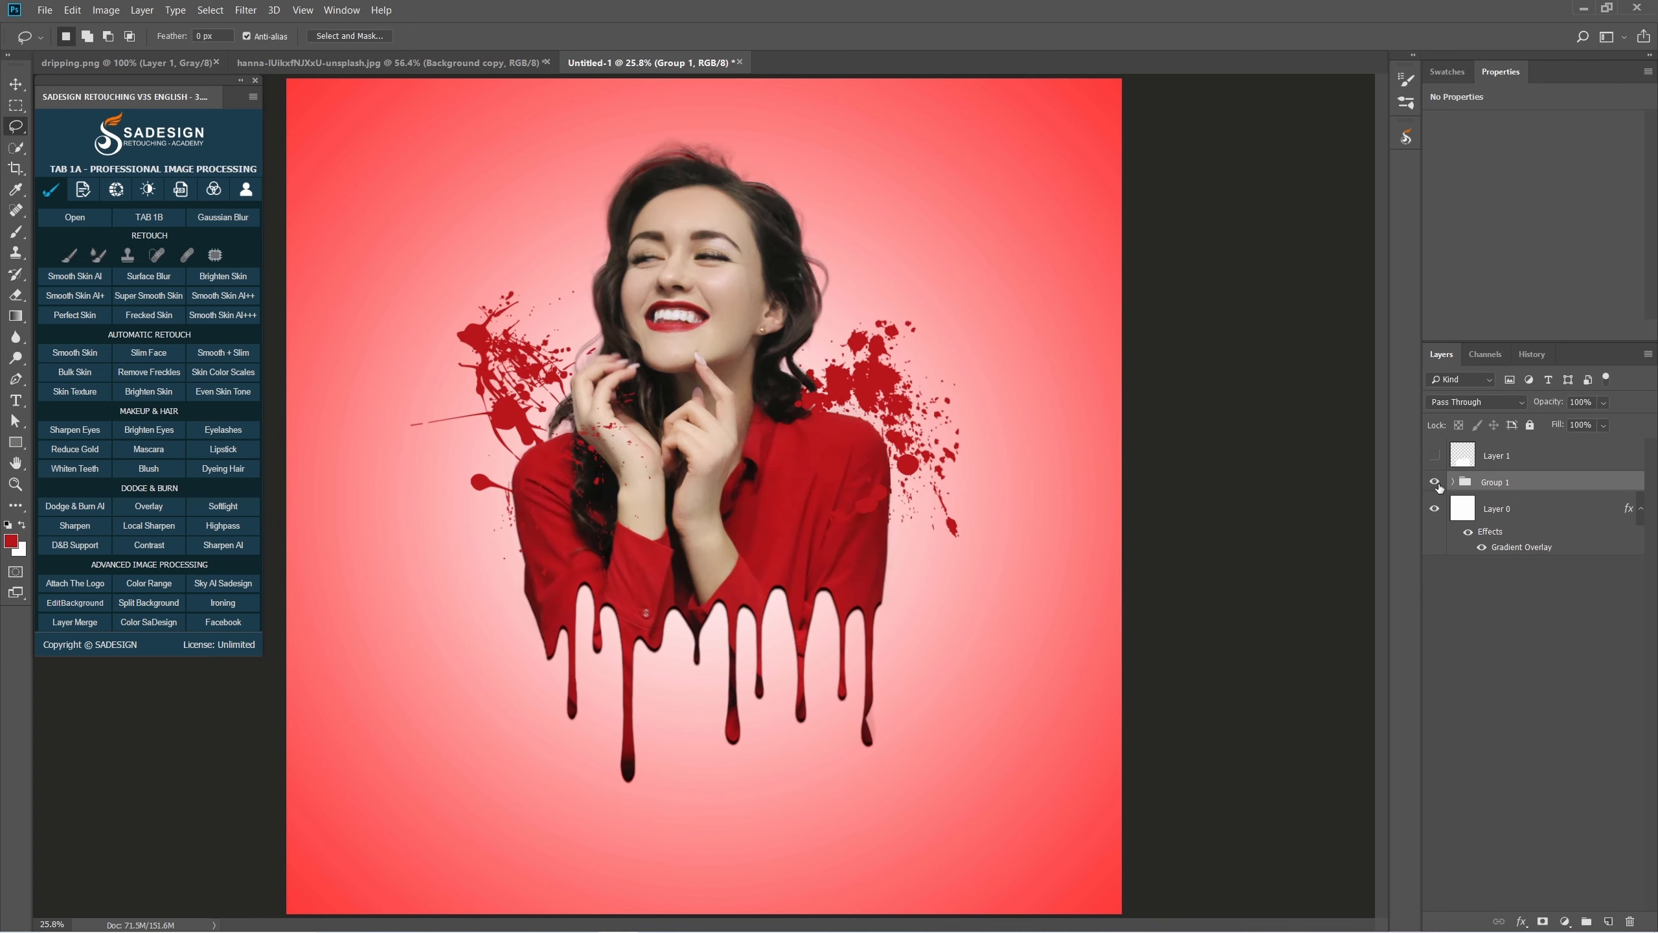